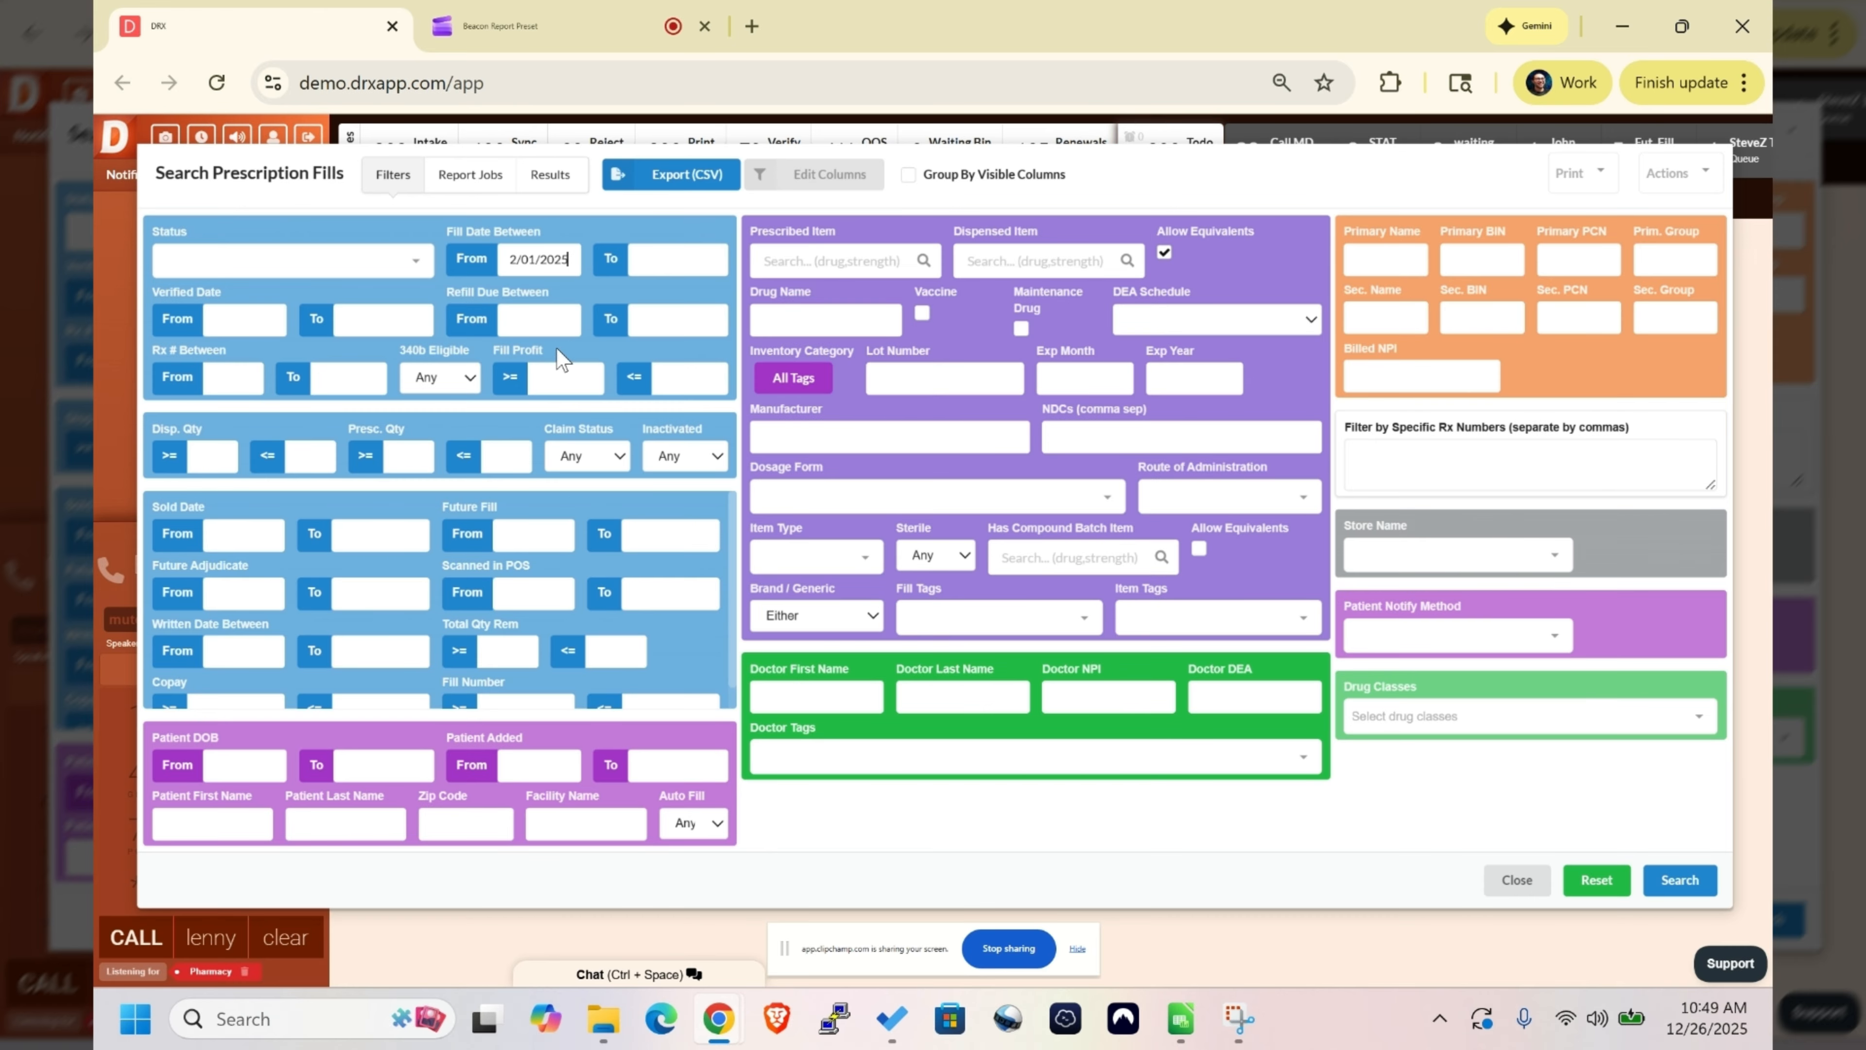
# Clear the fill date's start value and set the Sold Date range to start from 12/01/2025.
pyautogui.click(546, 261)
pyautogui.press('BackSpace')
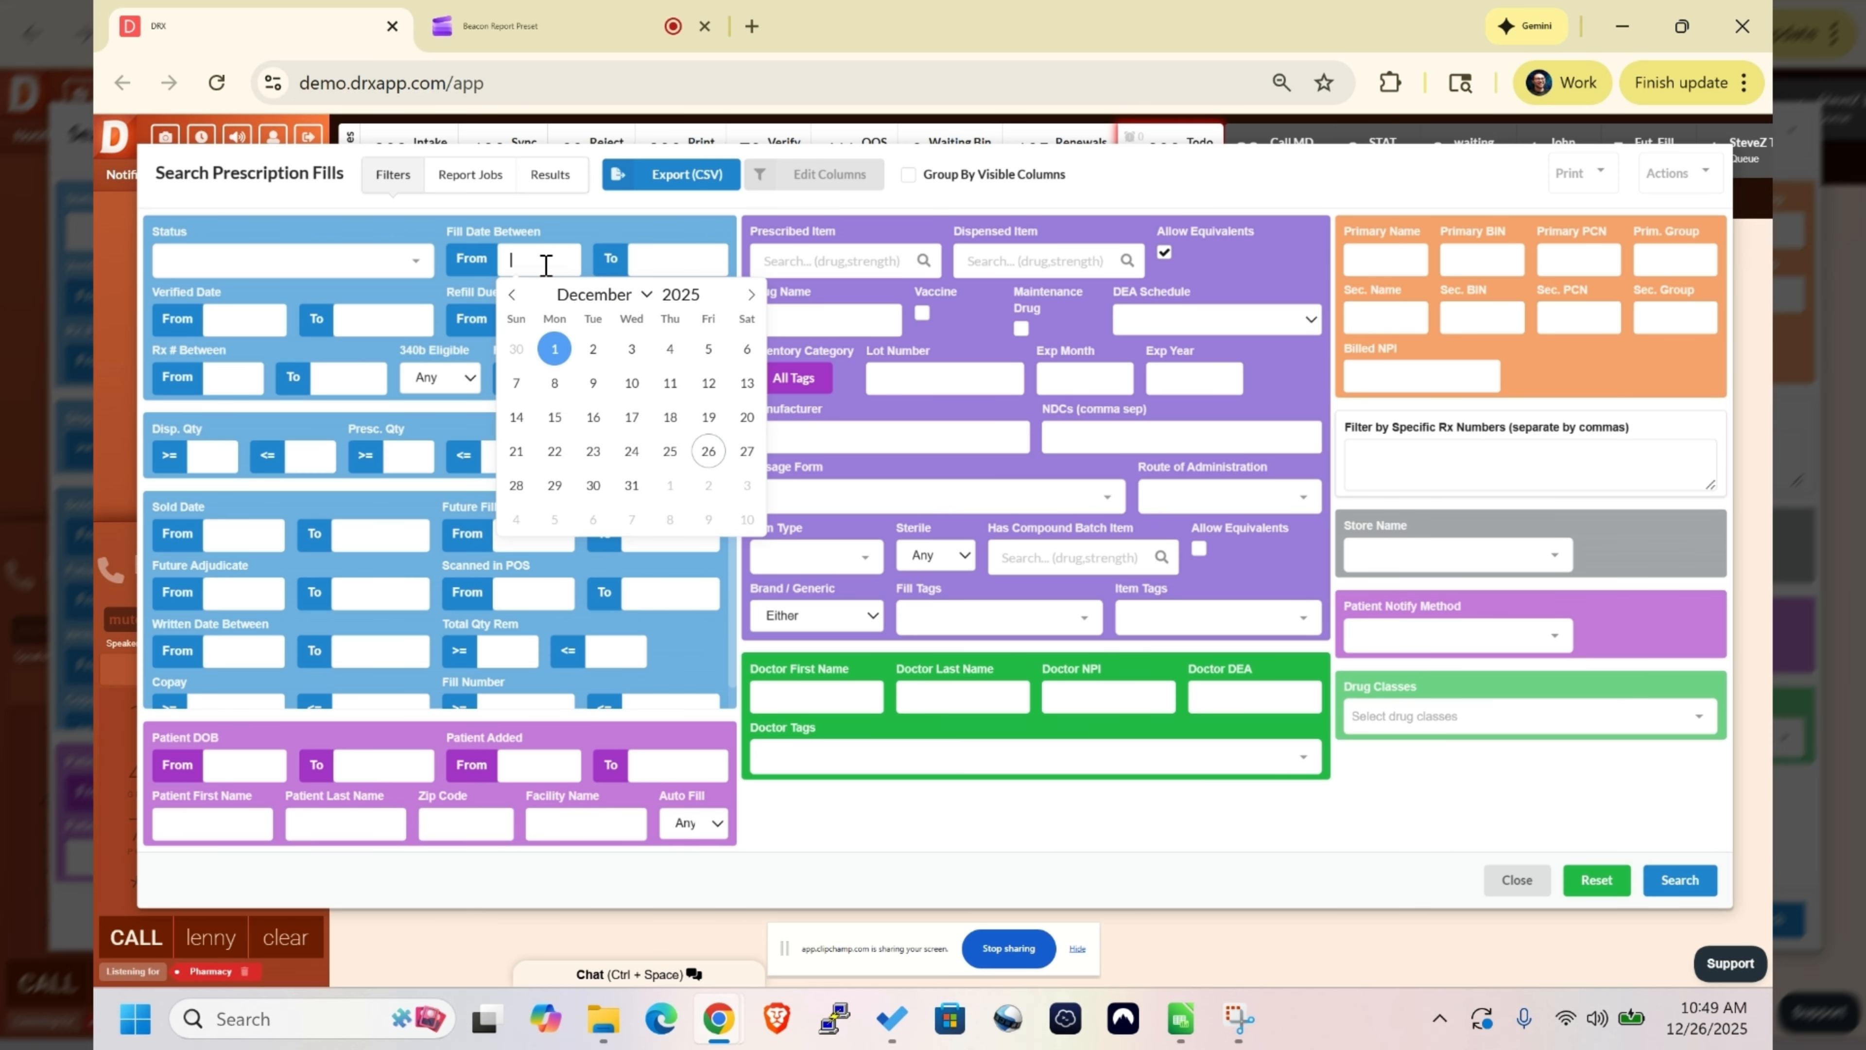
pyautogui.scroll(-1, 217, 572)
pyautogui.click(220, 511)
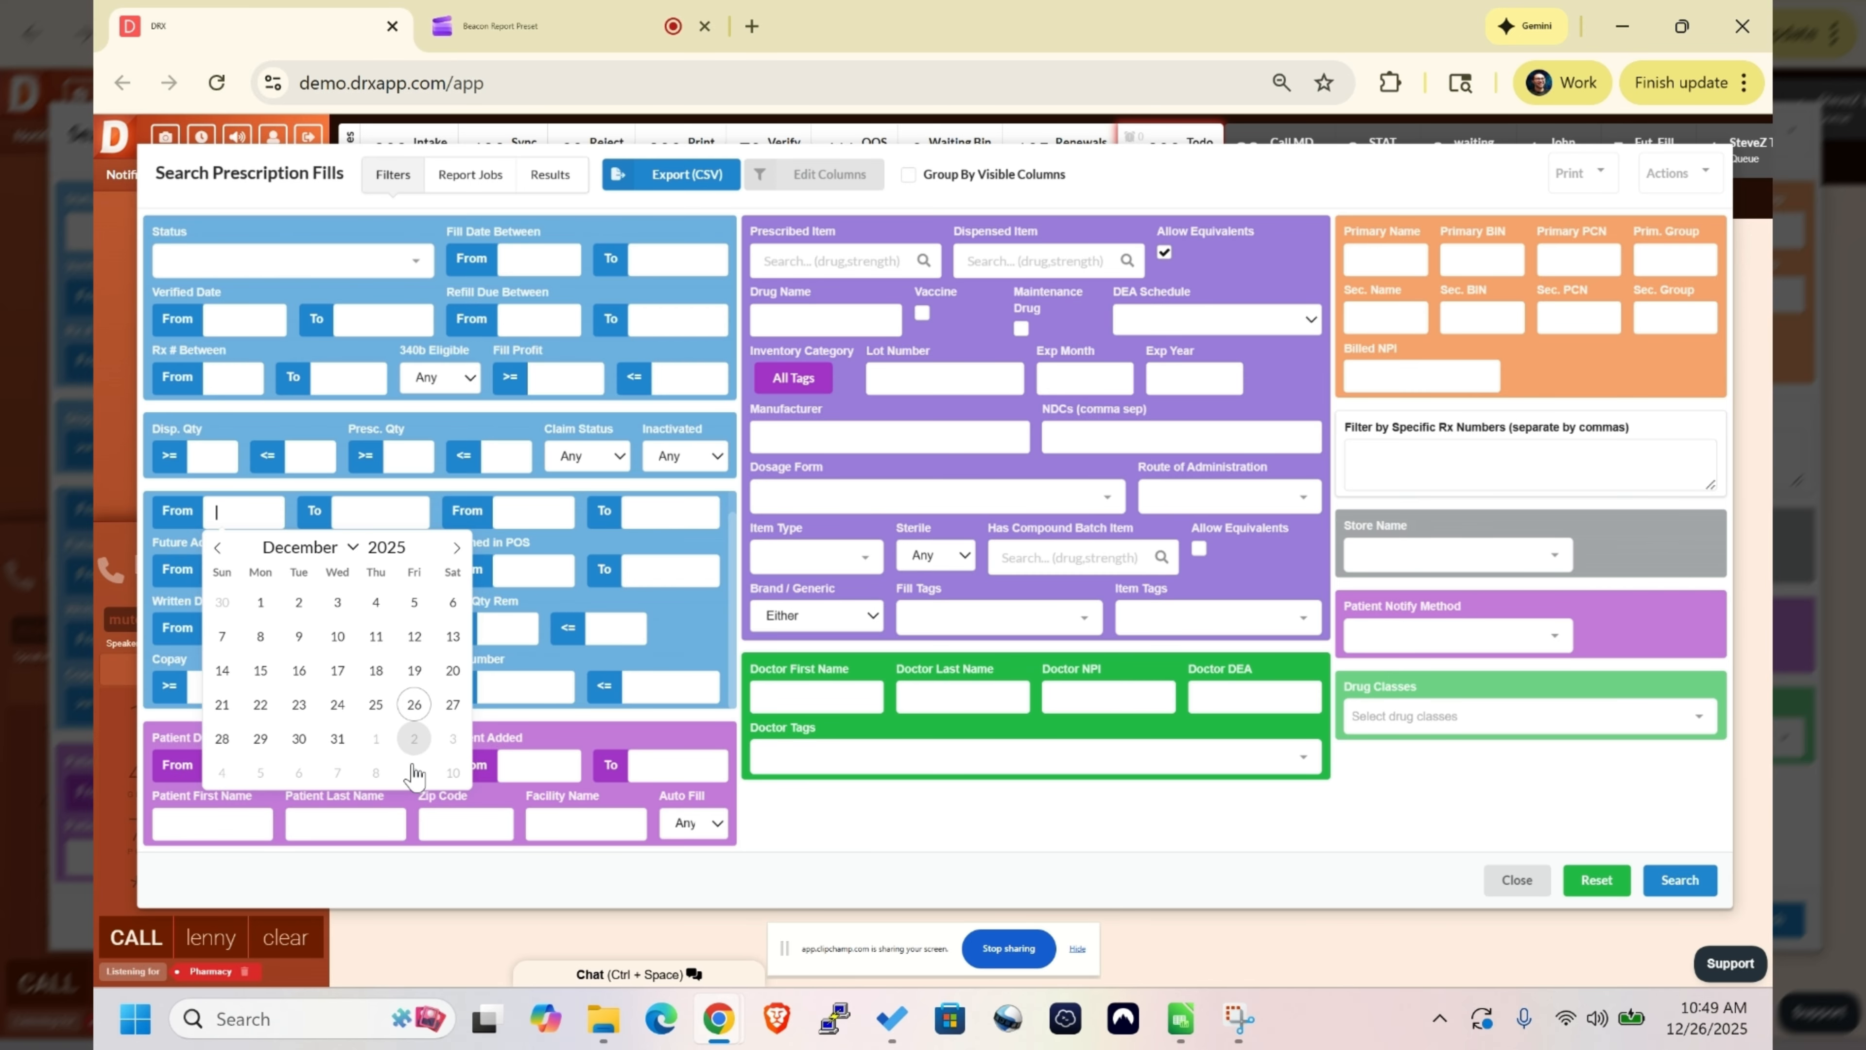
pyautogui.click(375, 738)
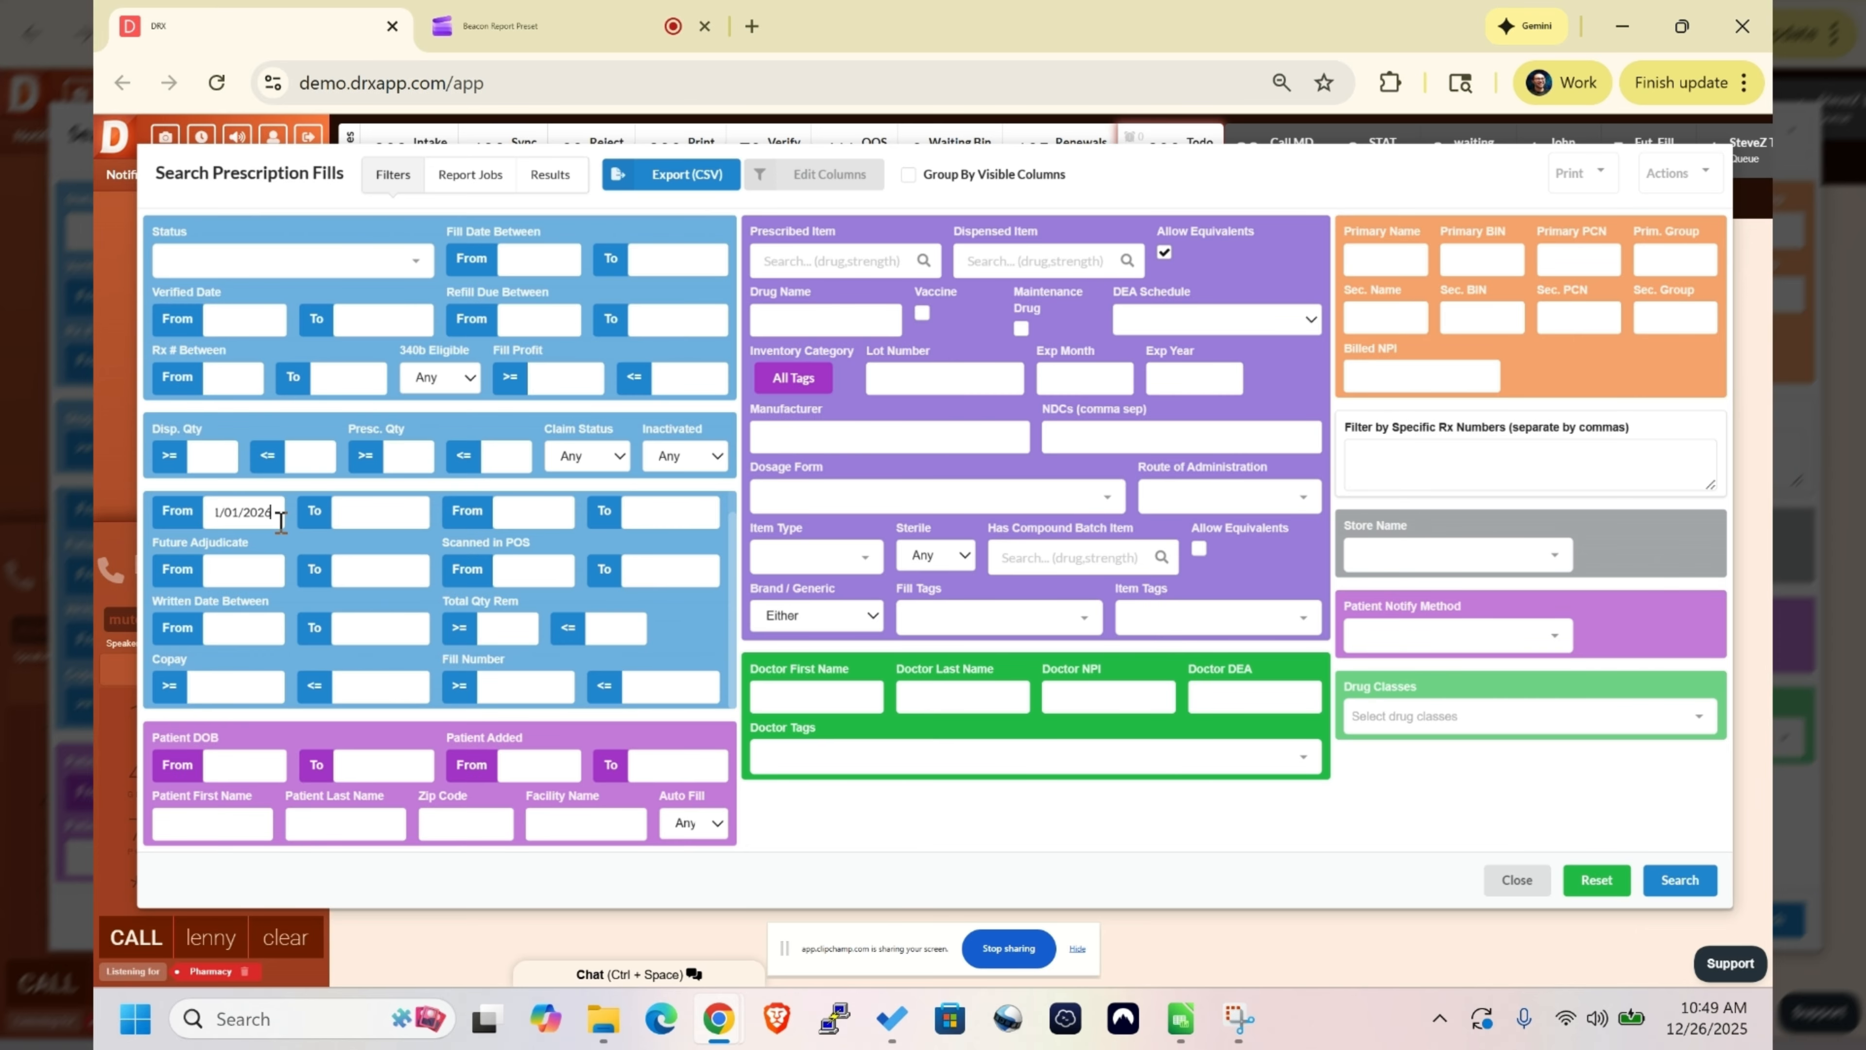
pyautogui.click(225, 524)
pyautogui.click(217, 546)
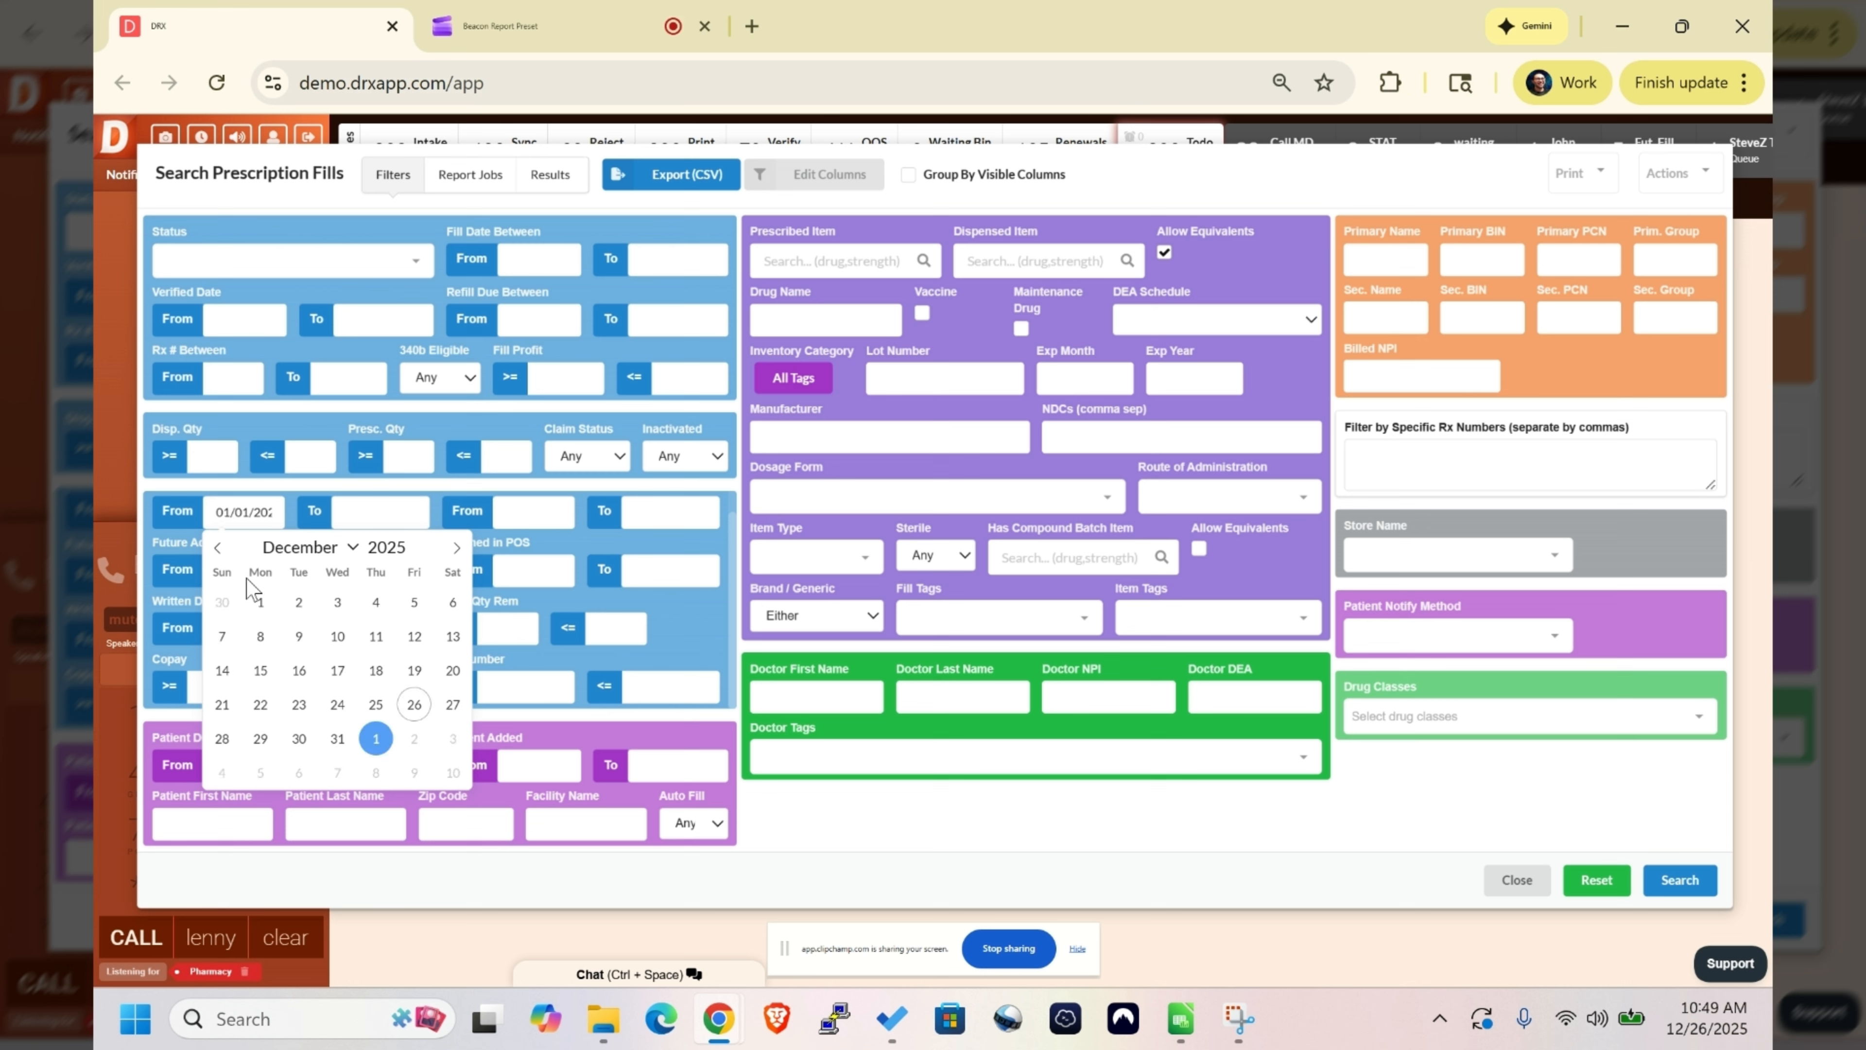
pyautogui.click(259, 599)
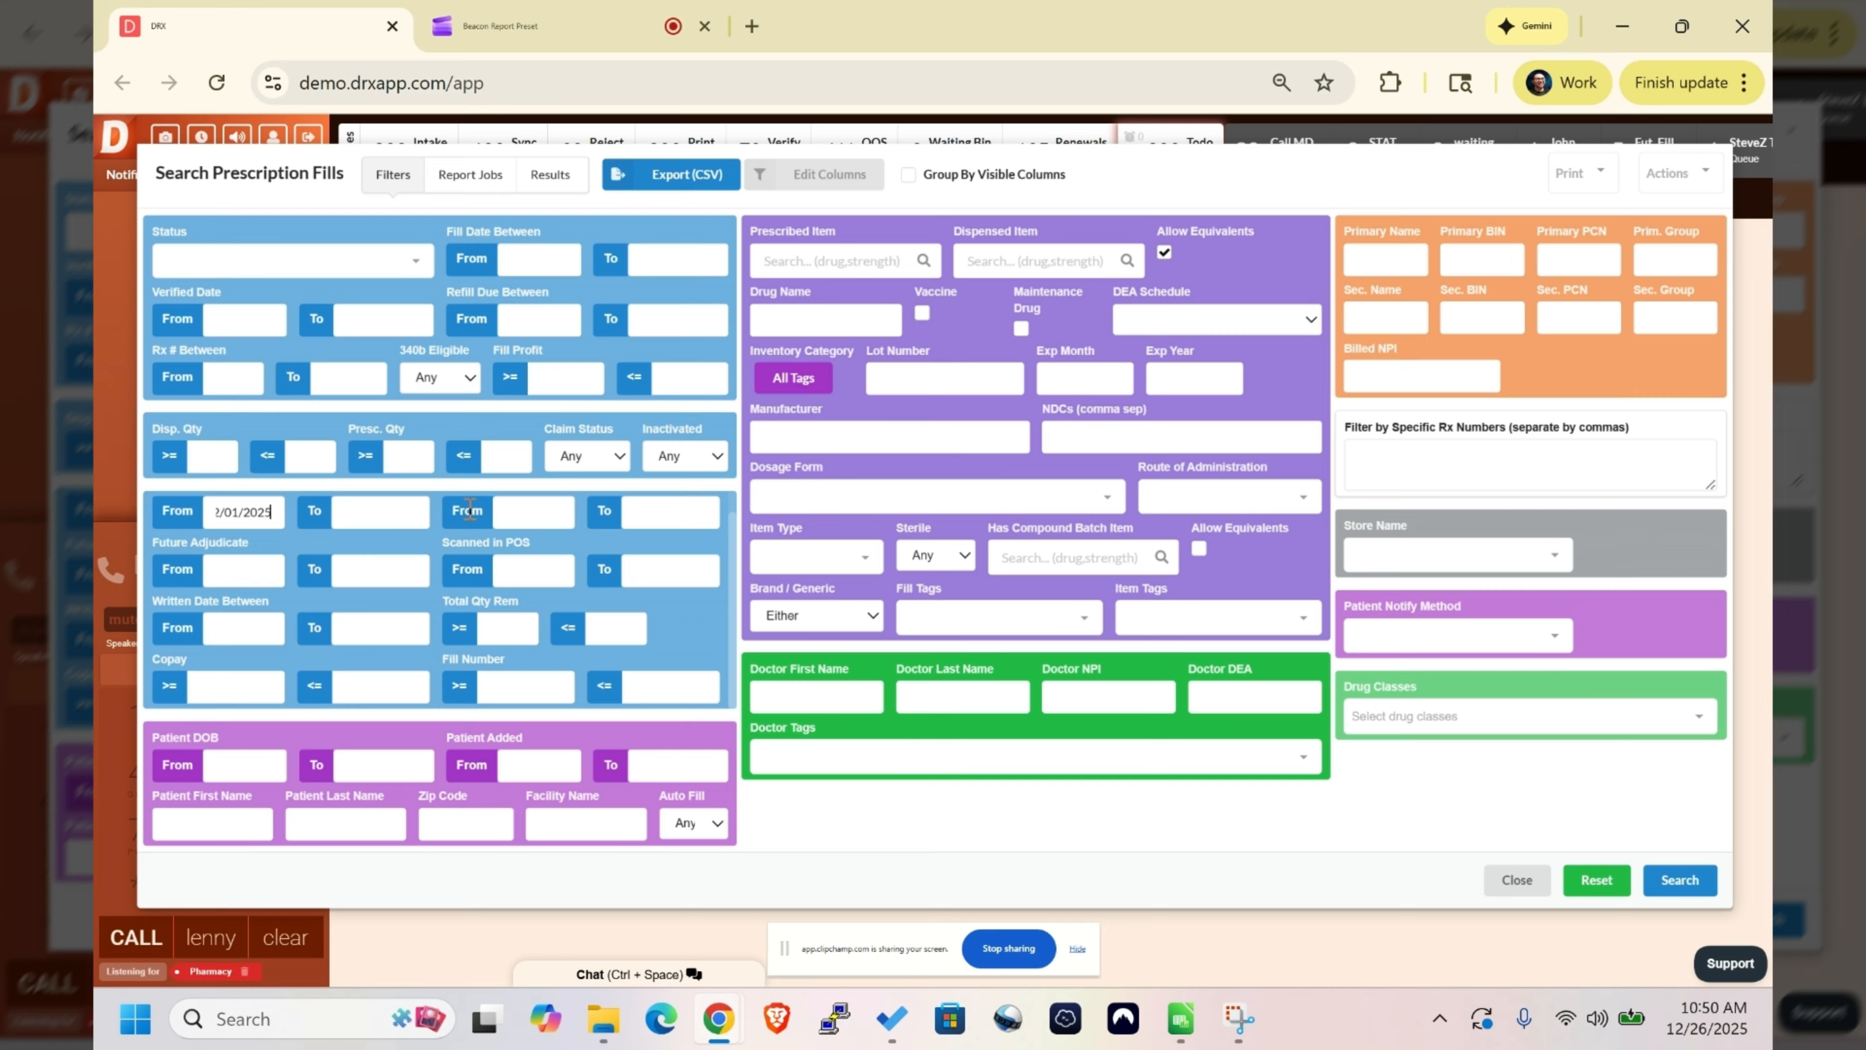
pyautogui.scroll(1, 242, 524)
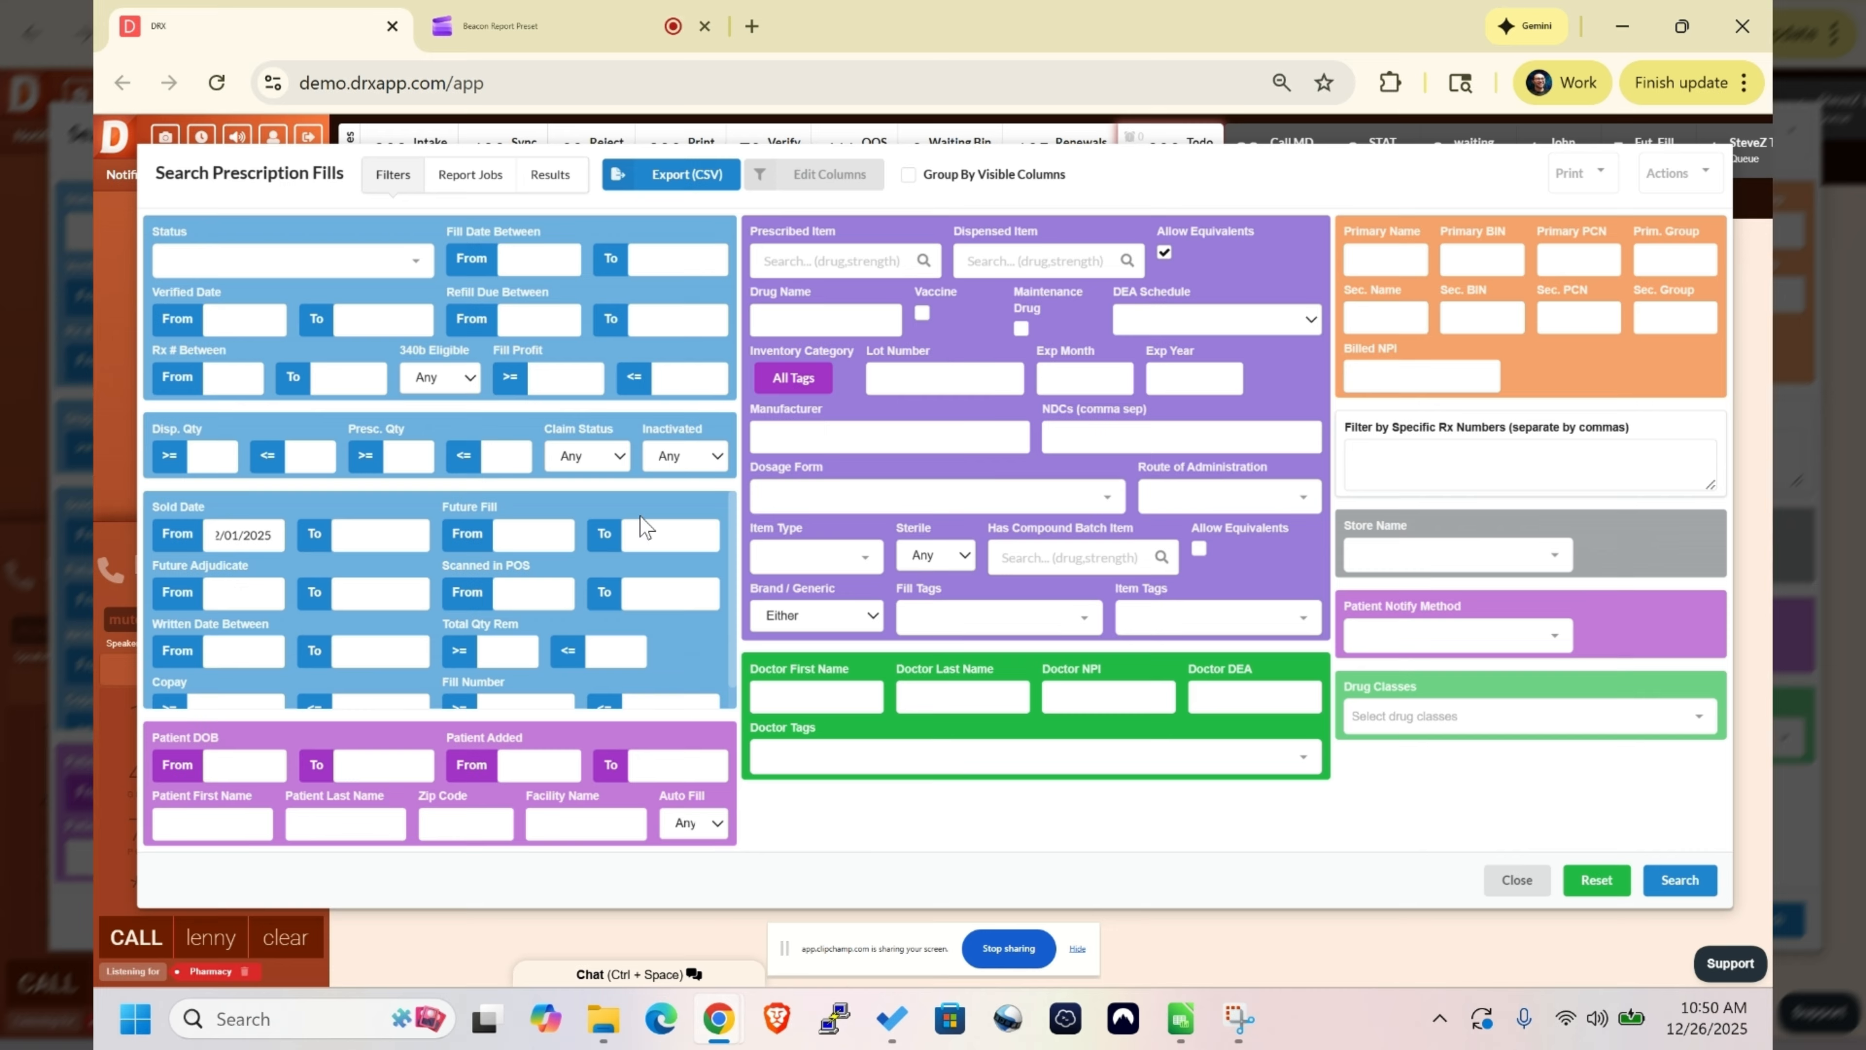
pyautogui.click(1220, 617)
pyautogui.scroll(-3, 1184, 713)
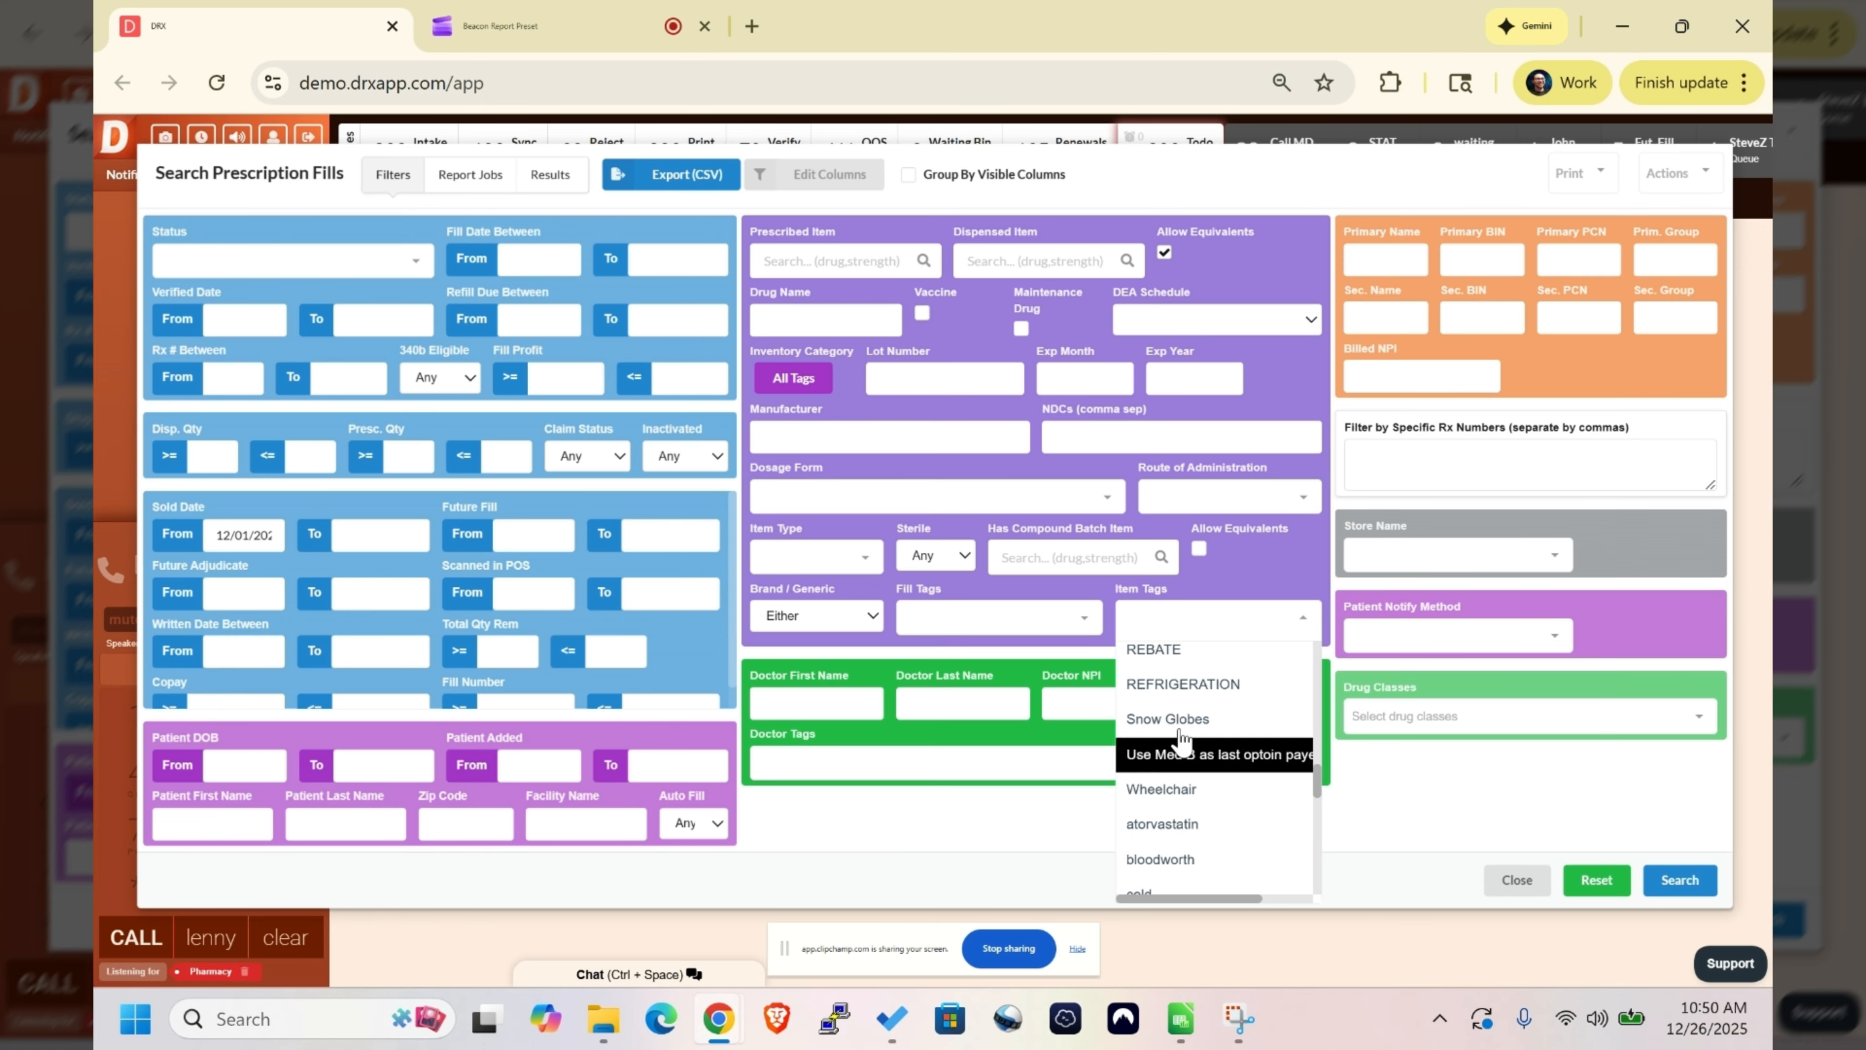
pyautogui.click(1176, 649)
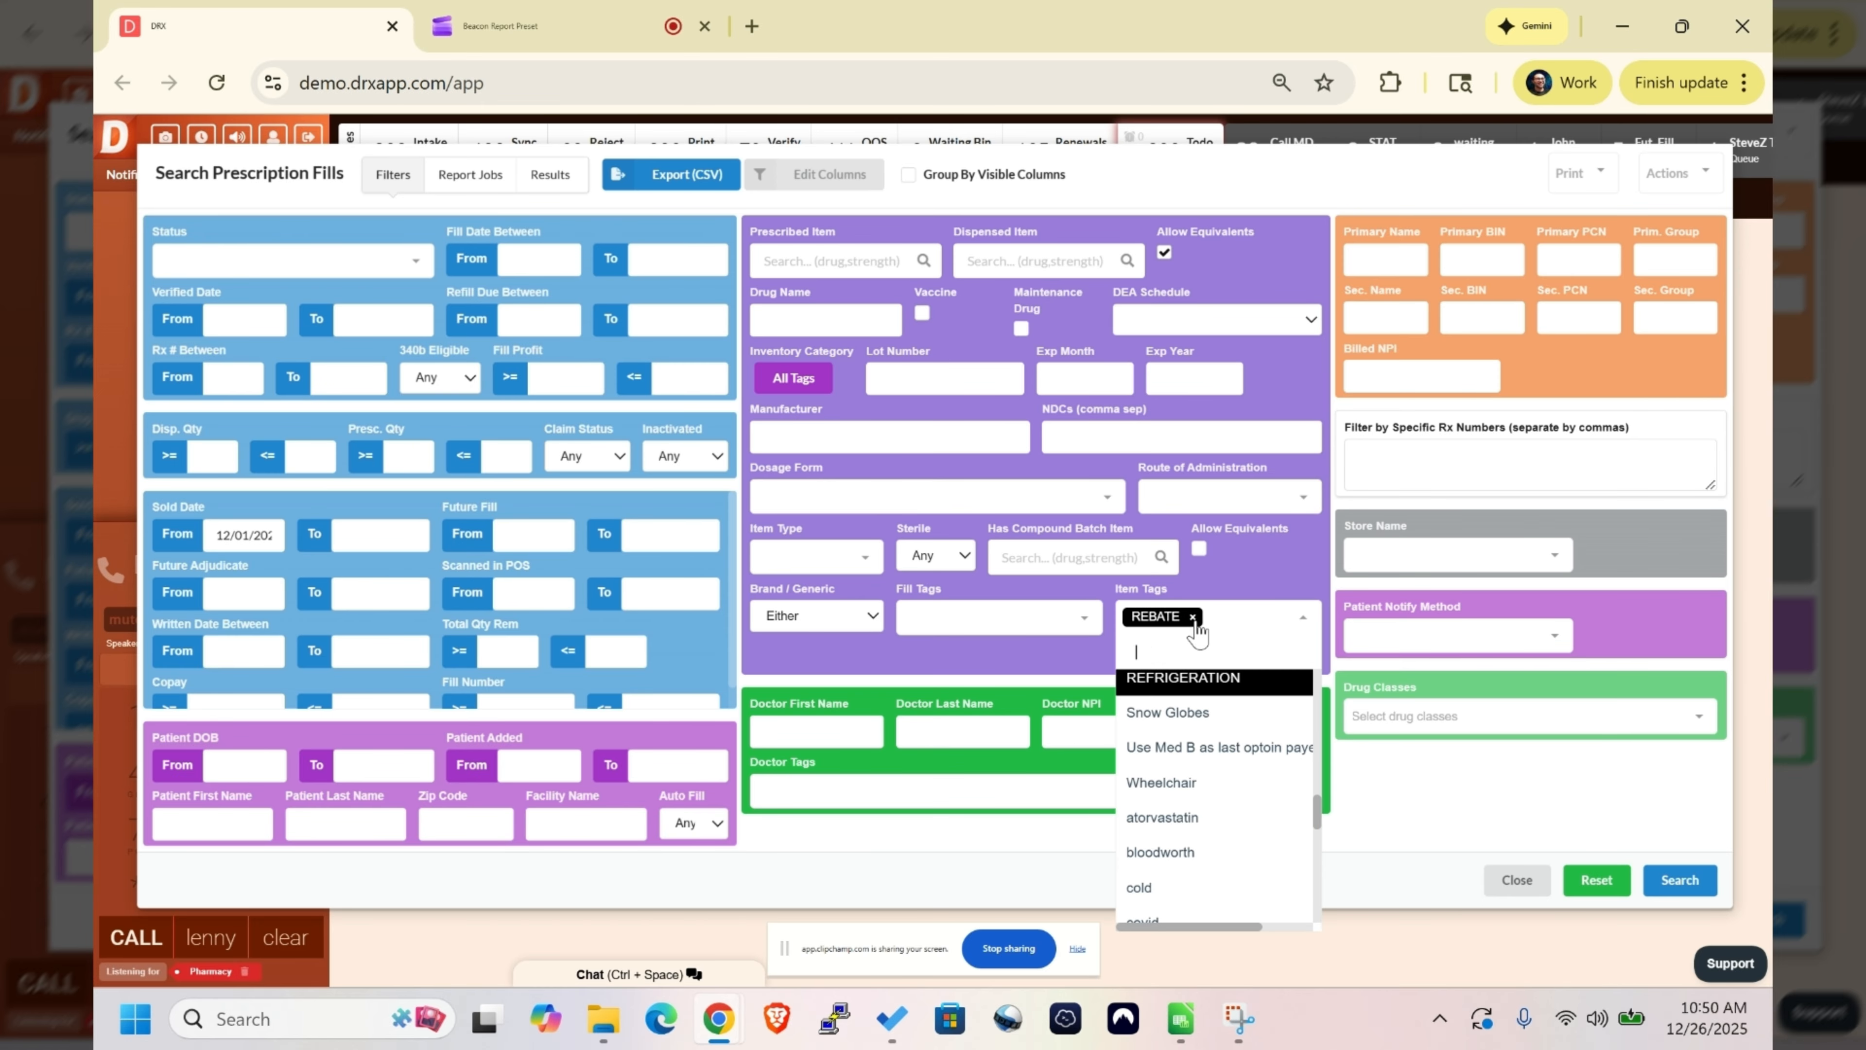
pyautogui.click(1192, 619)
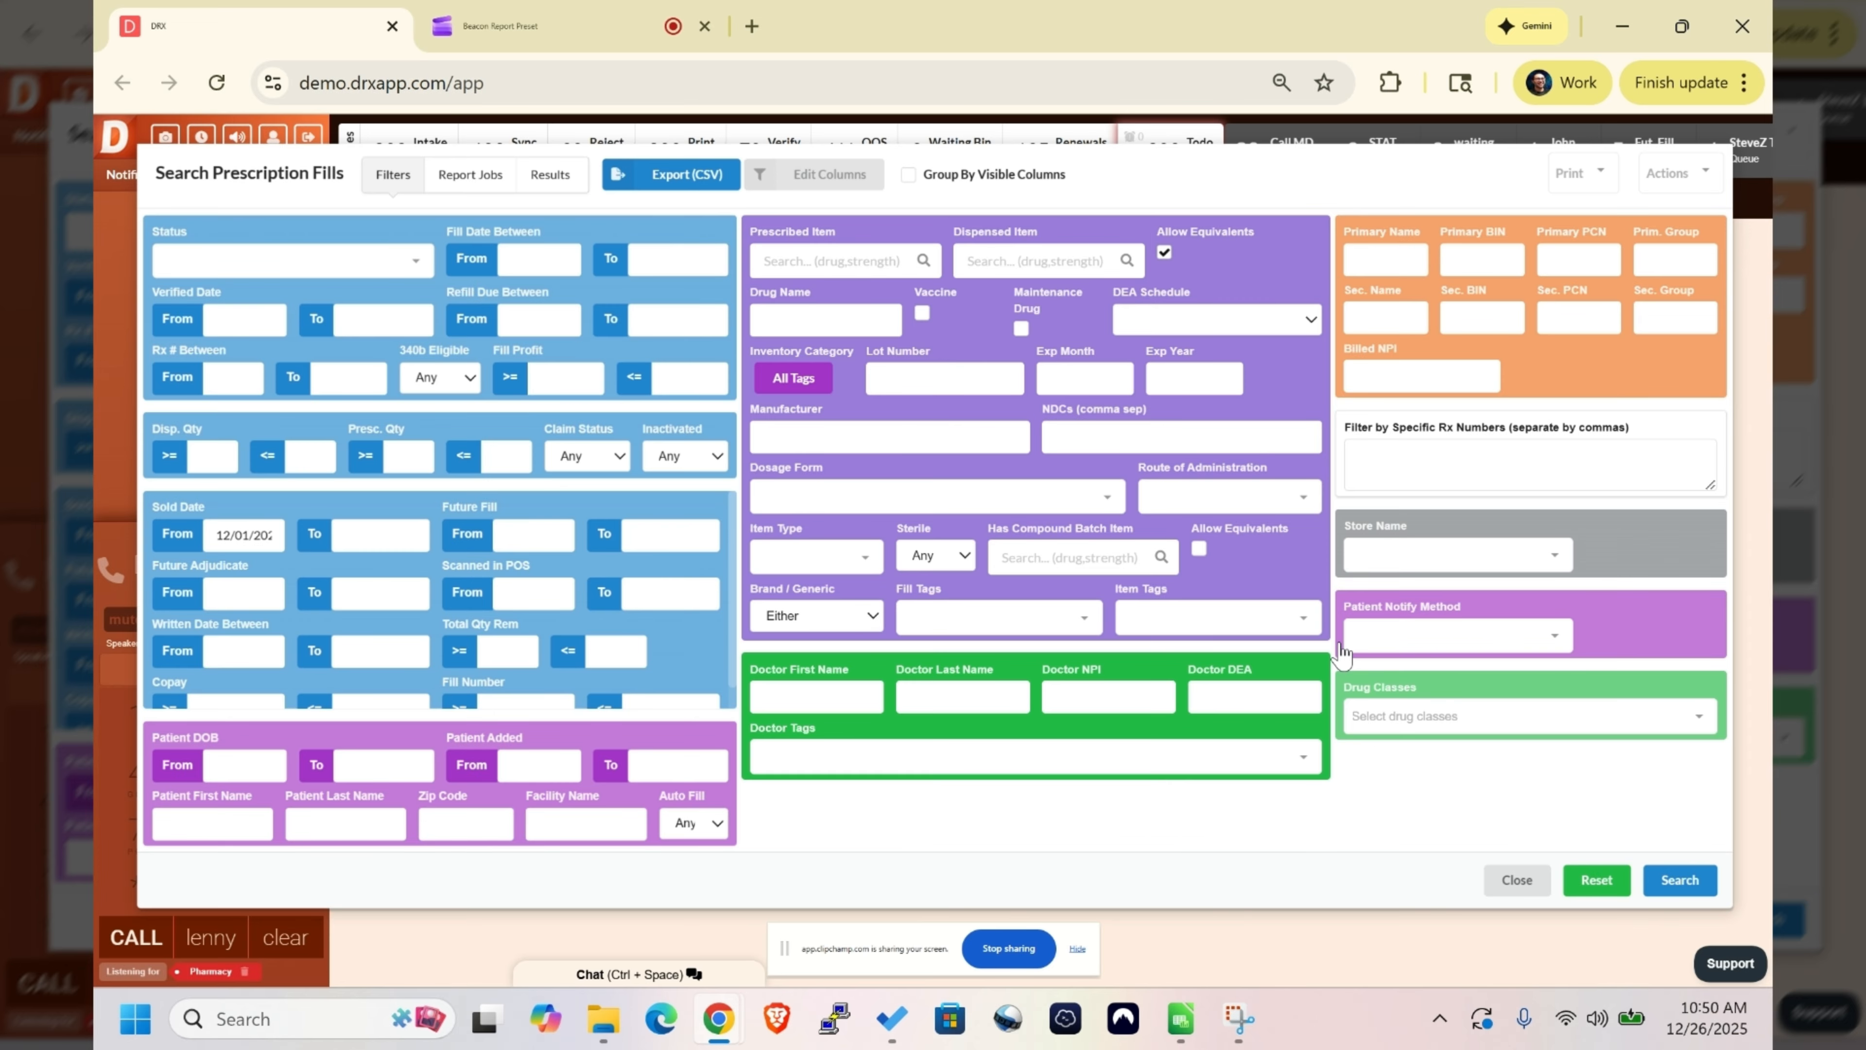
# Run the prescription fill search and view the results of the newest report job.
pyautogui.click(1679, 874)
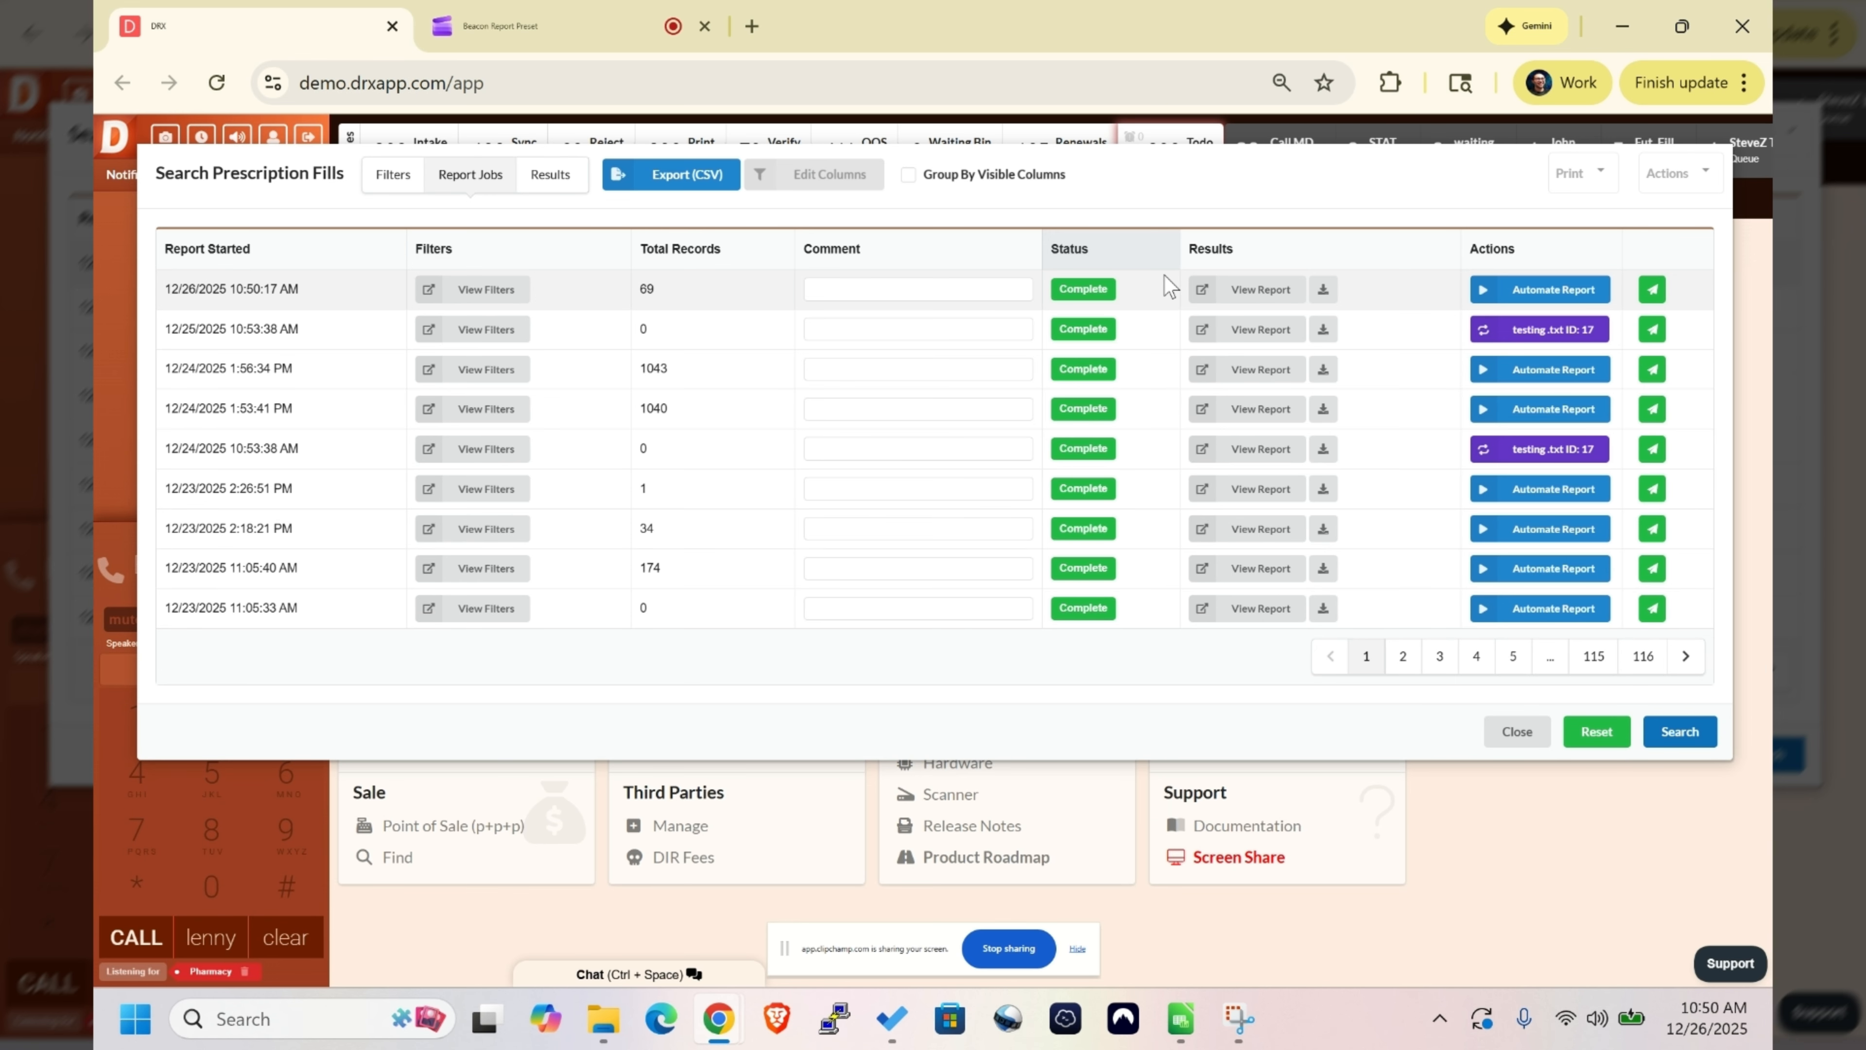
pyautogui.click(1240, 293)
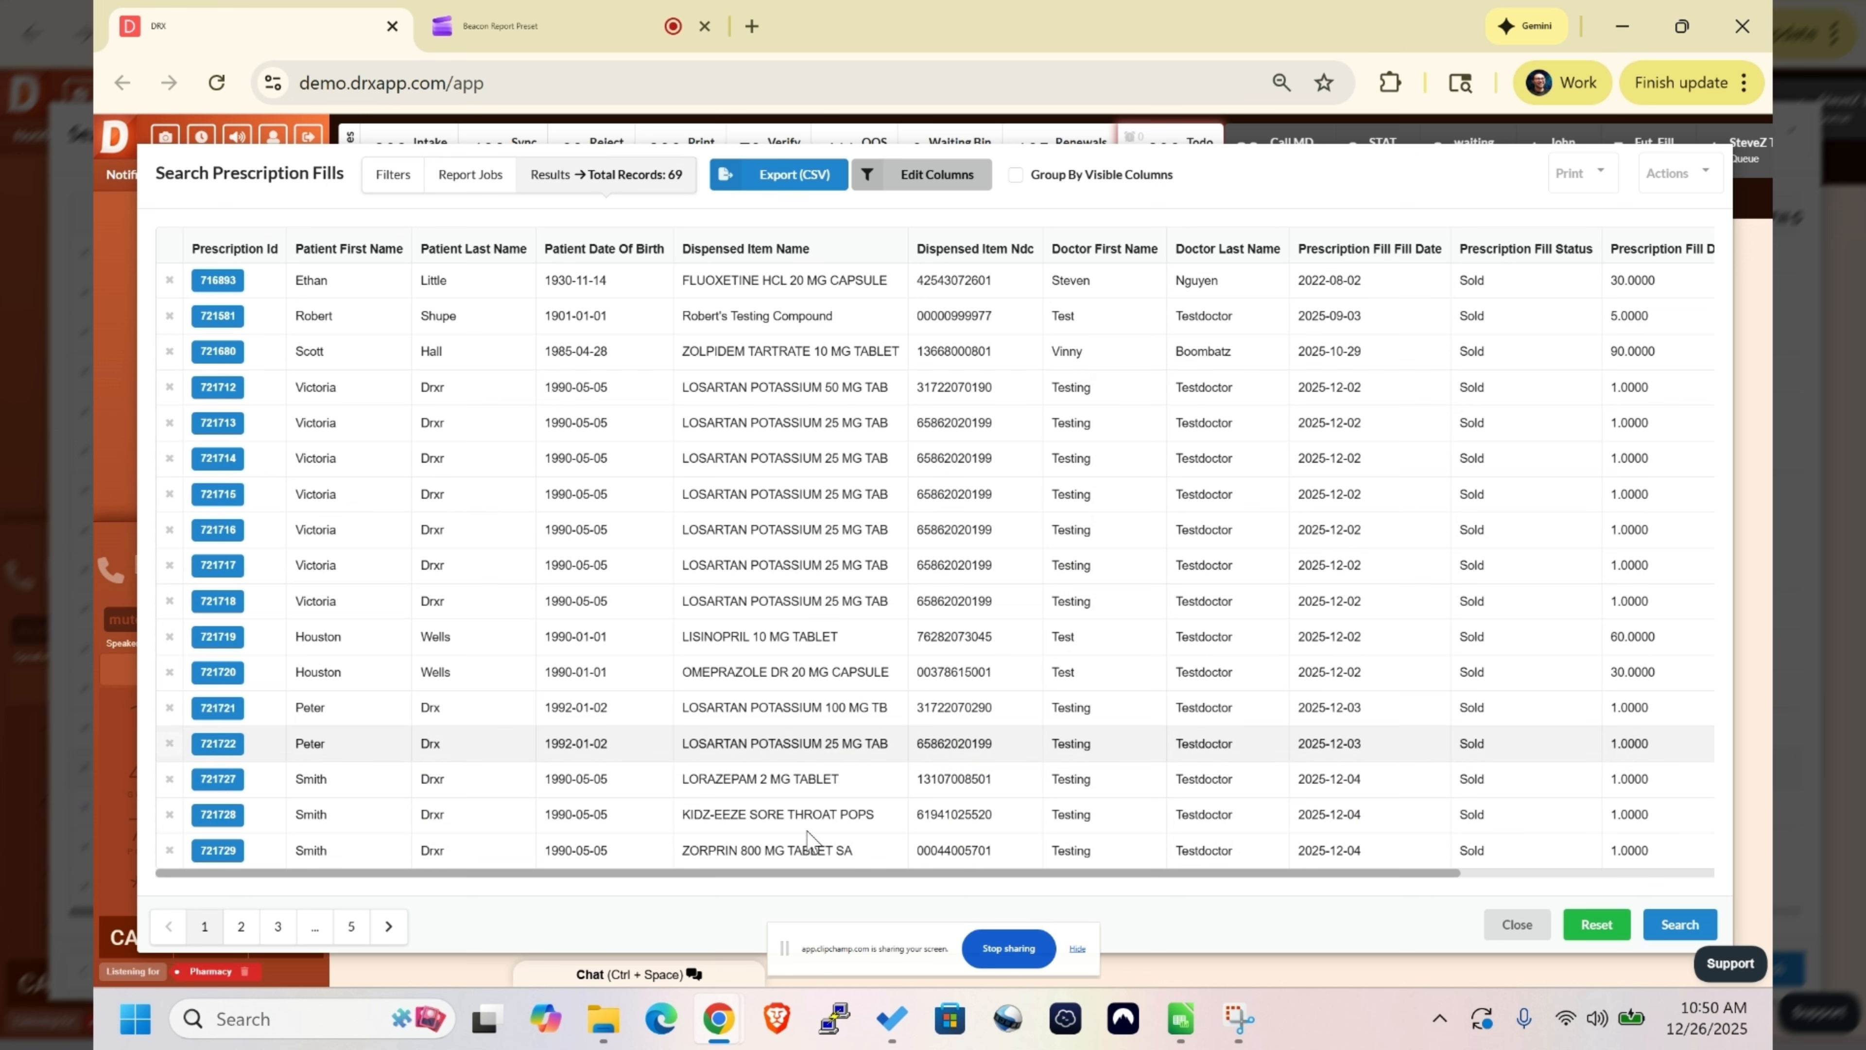
pyautogui.moveTo(800, 868); pyautogui.dragTo(836, 874)
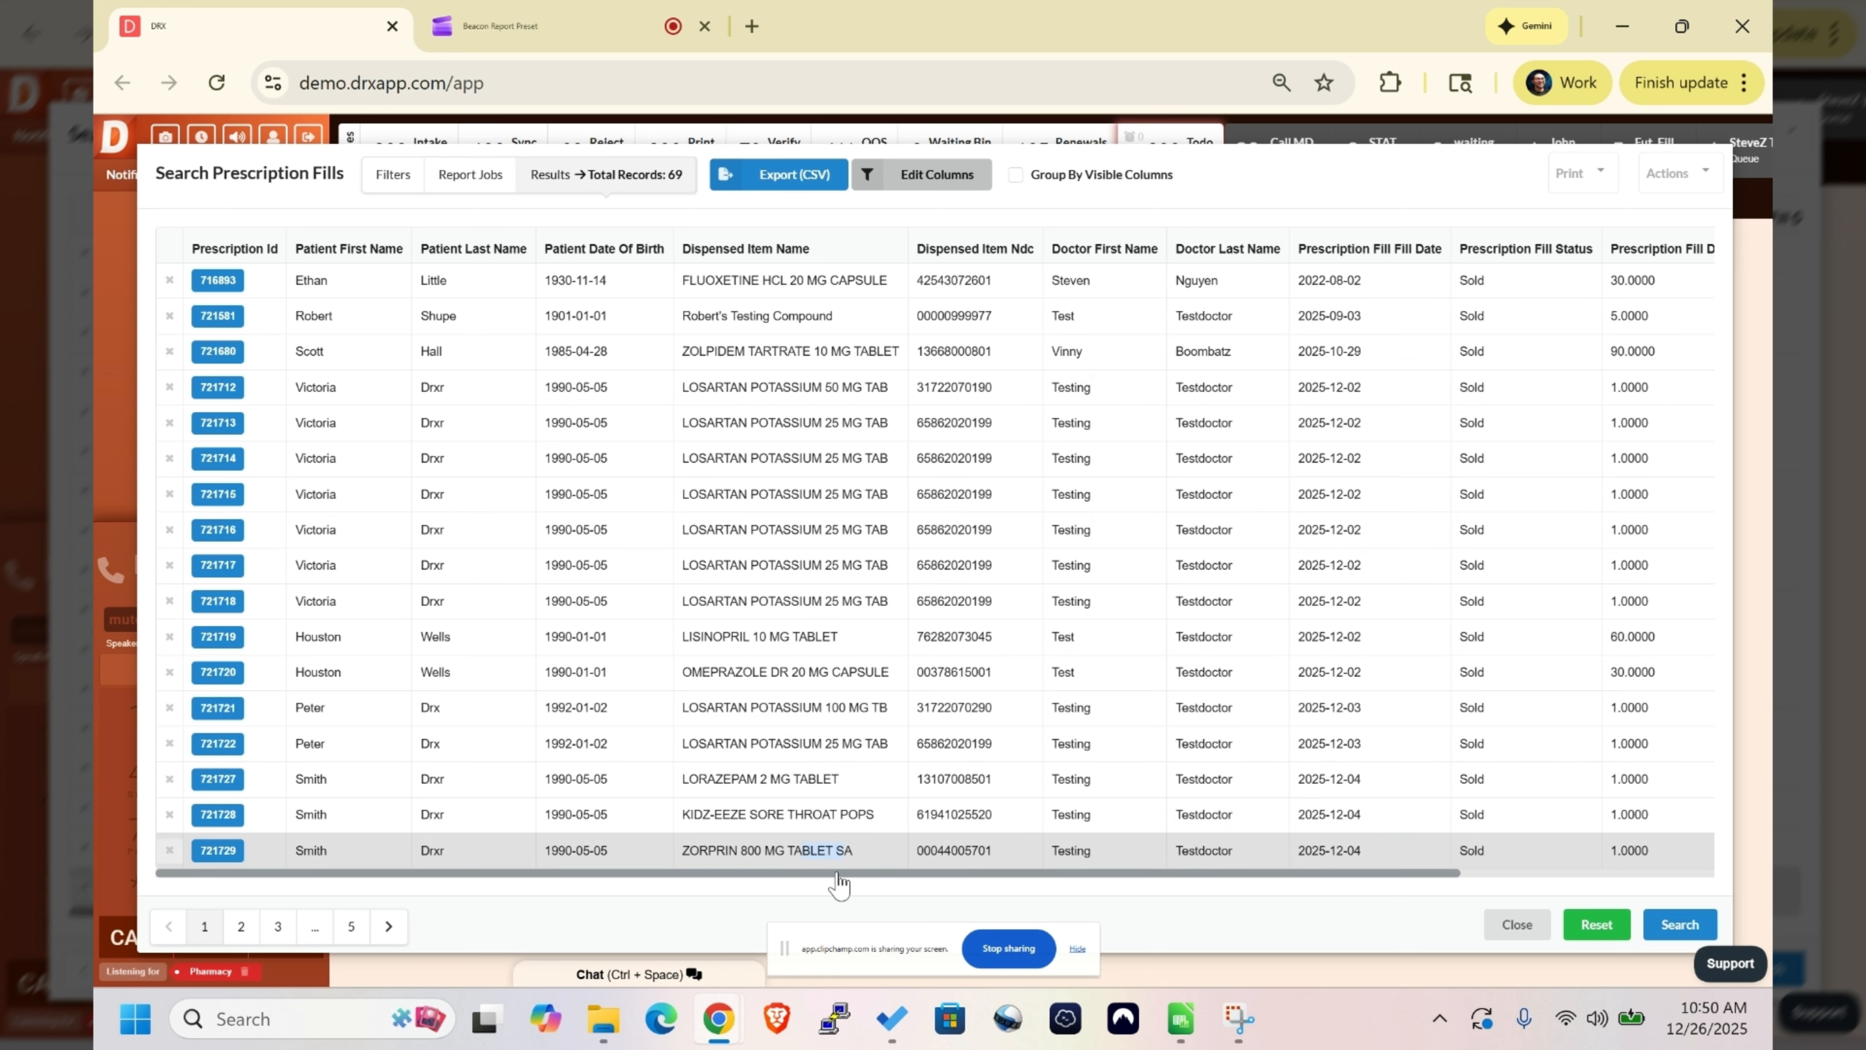
pyautogui.hscroll(2, 859, 878)
pyautogui.hscroll(2, 880, 875)
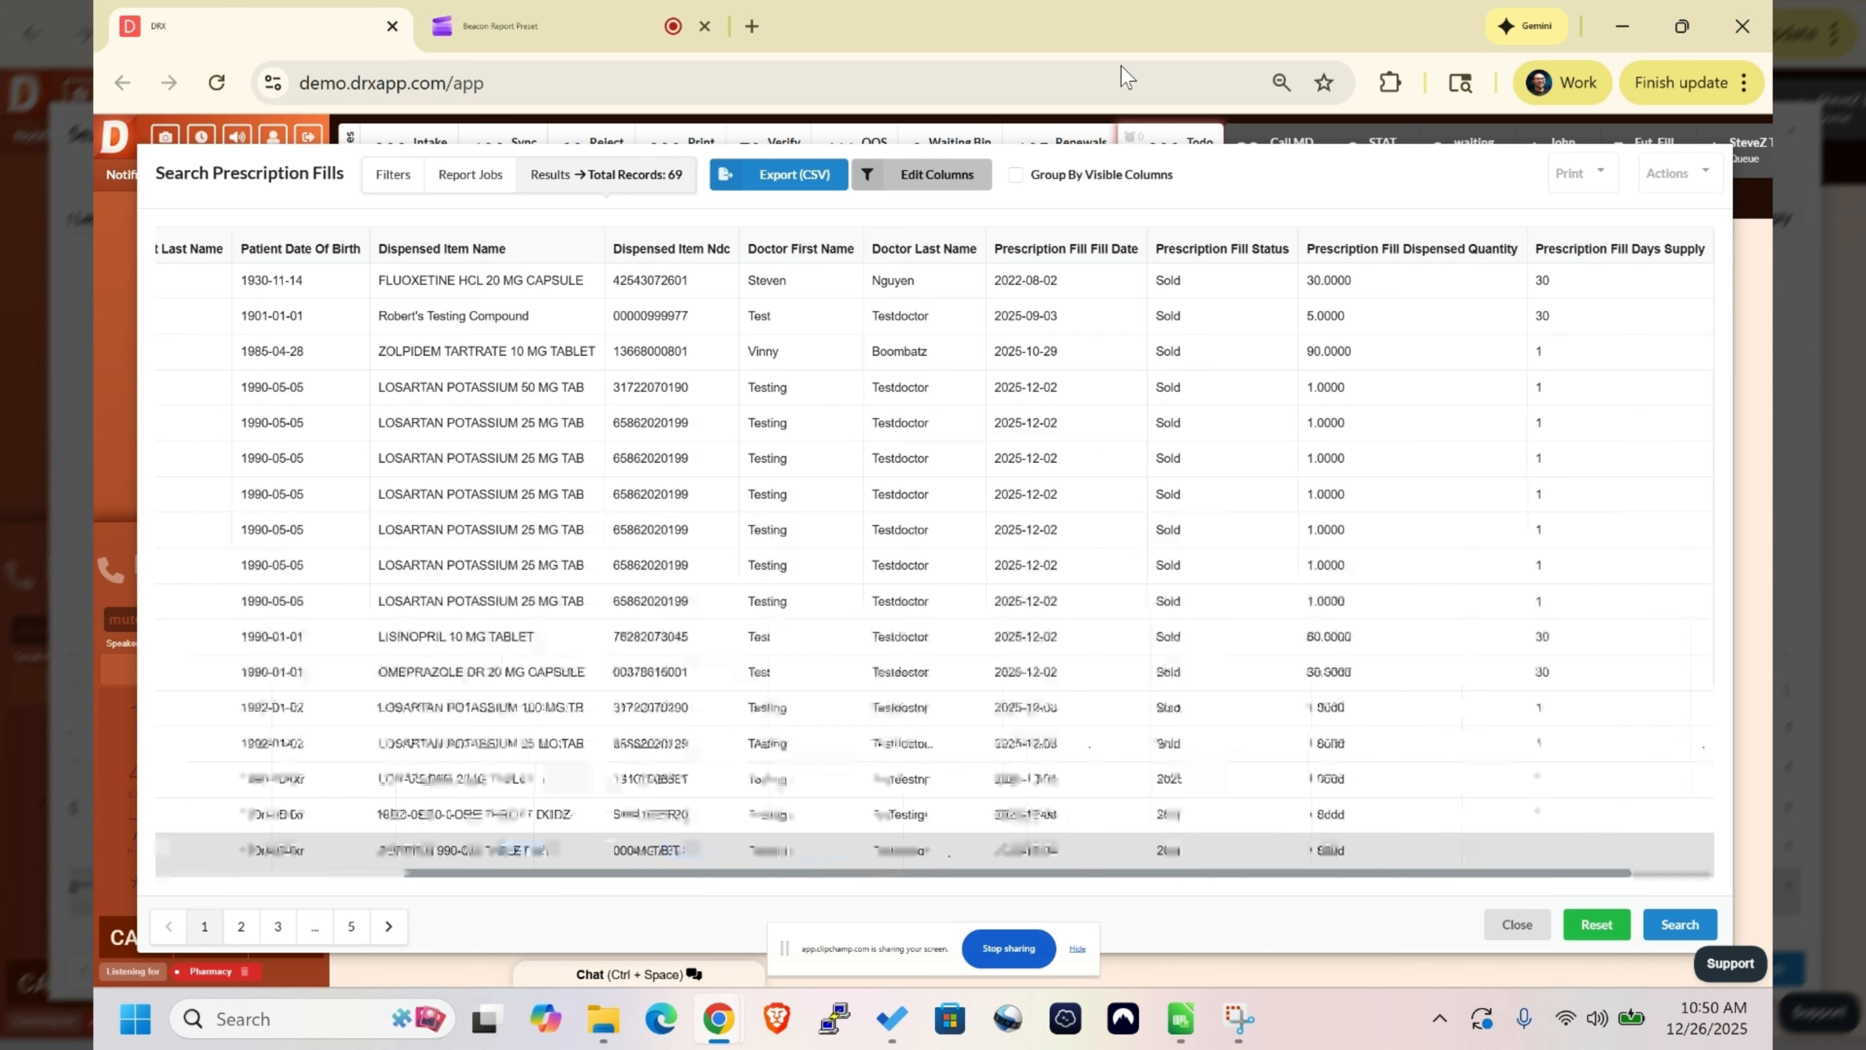
# Deselect all columns of the report results.
pyautogui.click(939, 188)
pyautogui.click(1029, 274)
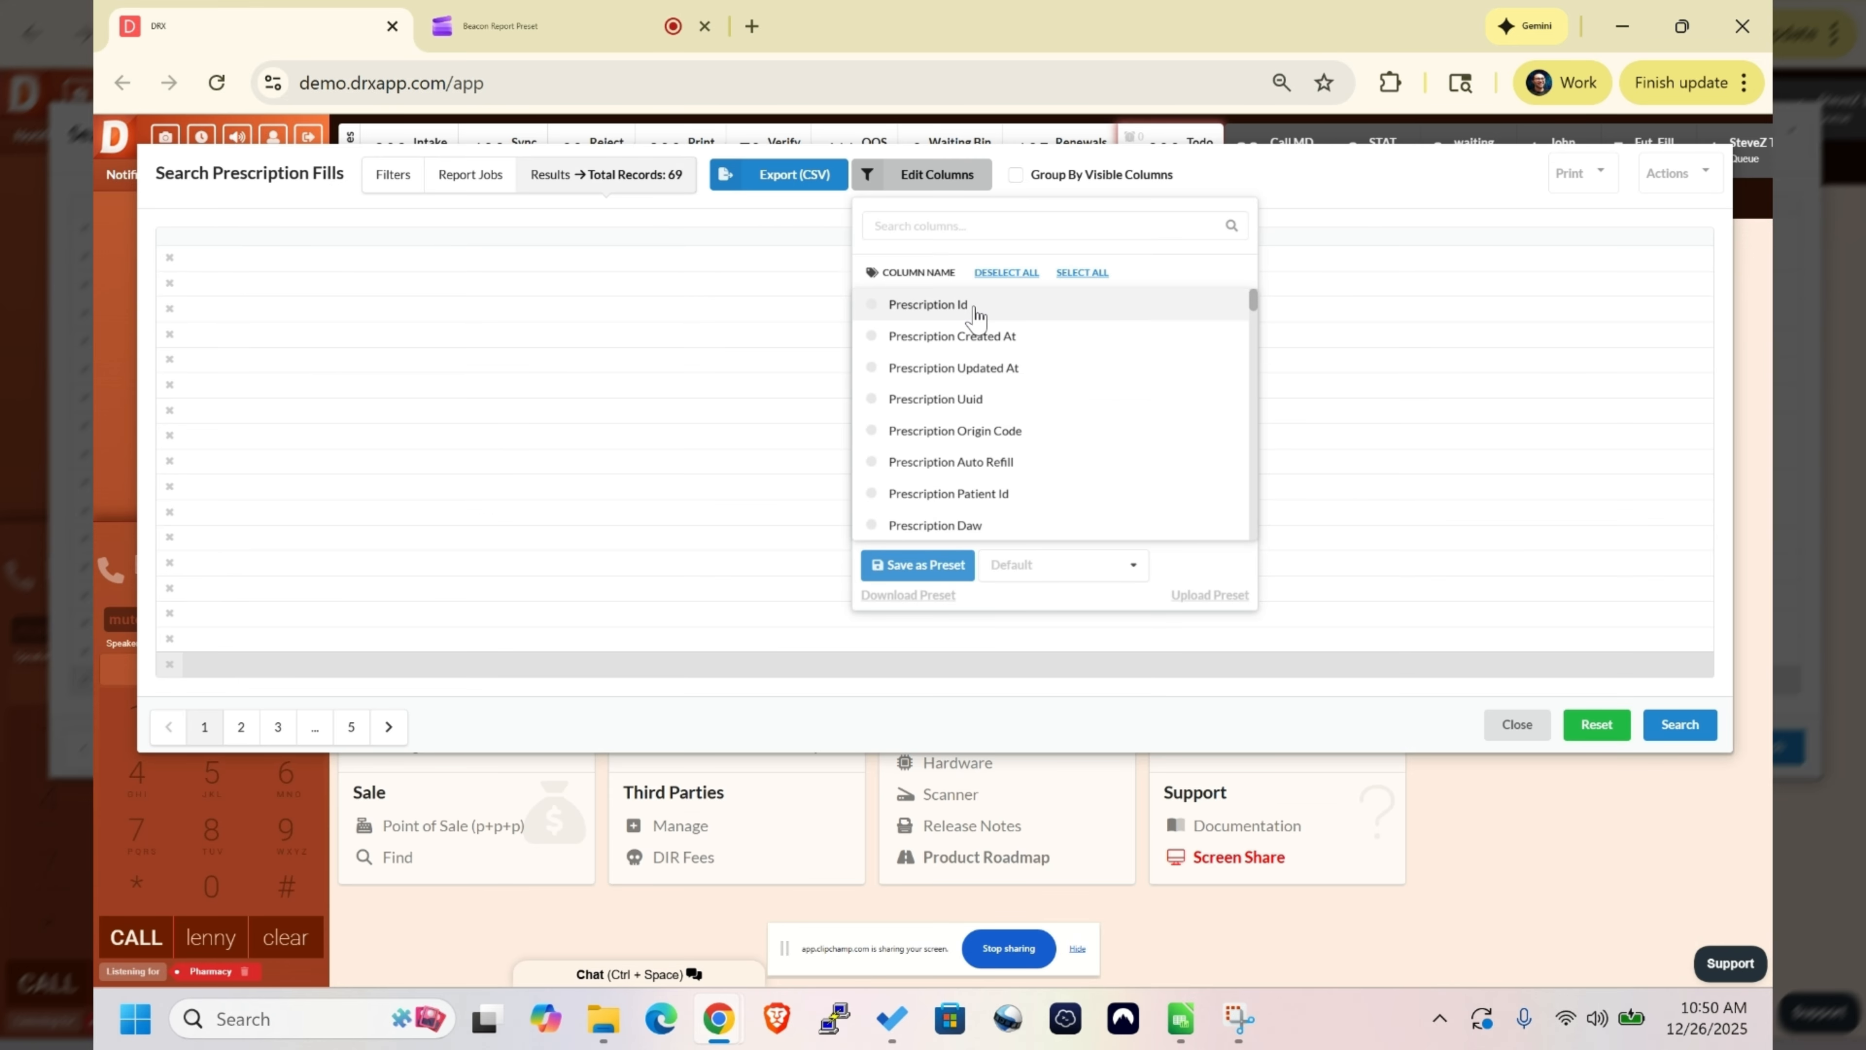
pyautogui.click(976, 316)
pyautogui.click(959, 399)
pyautogui.click(940, 523)
pyautogui.click(925, 496)
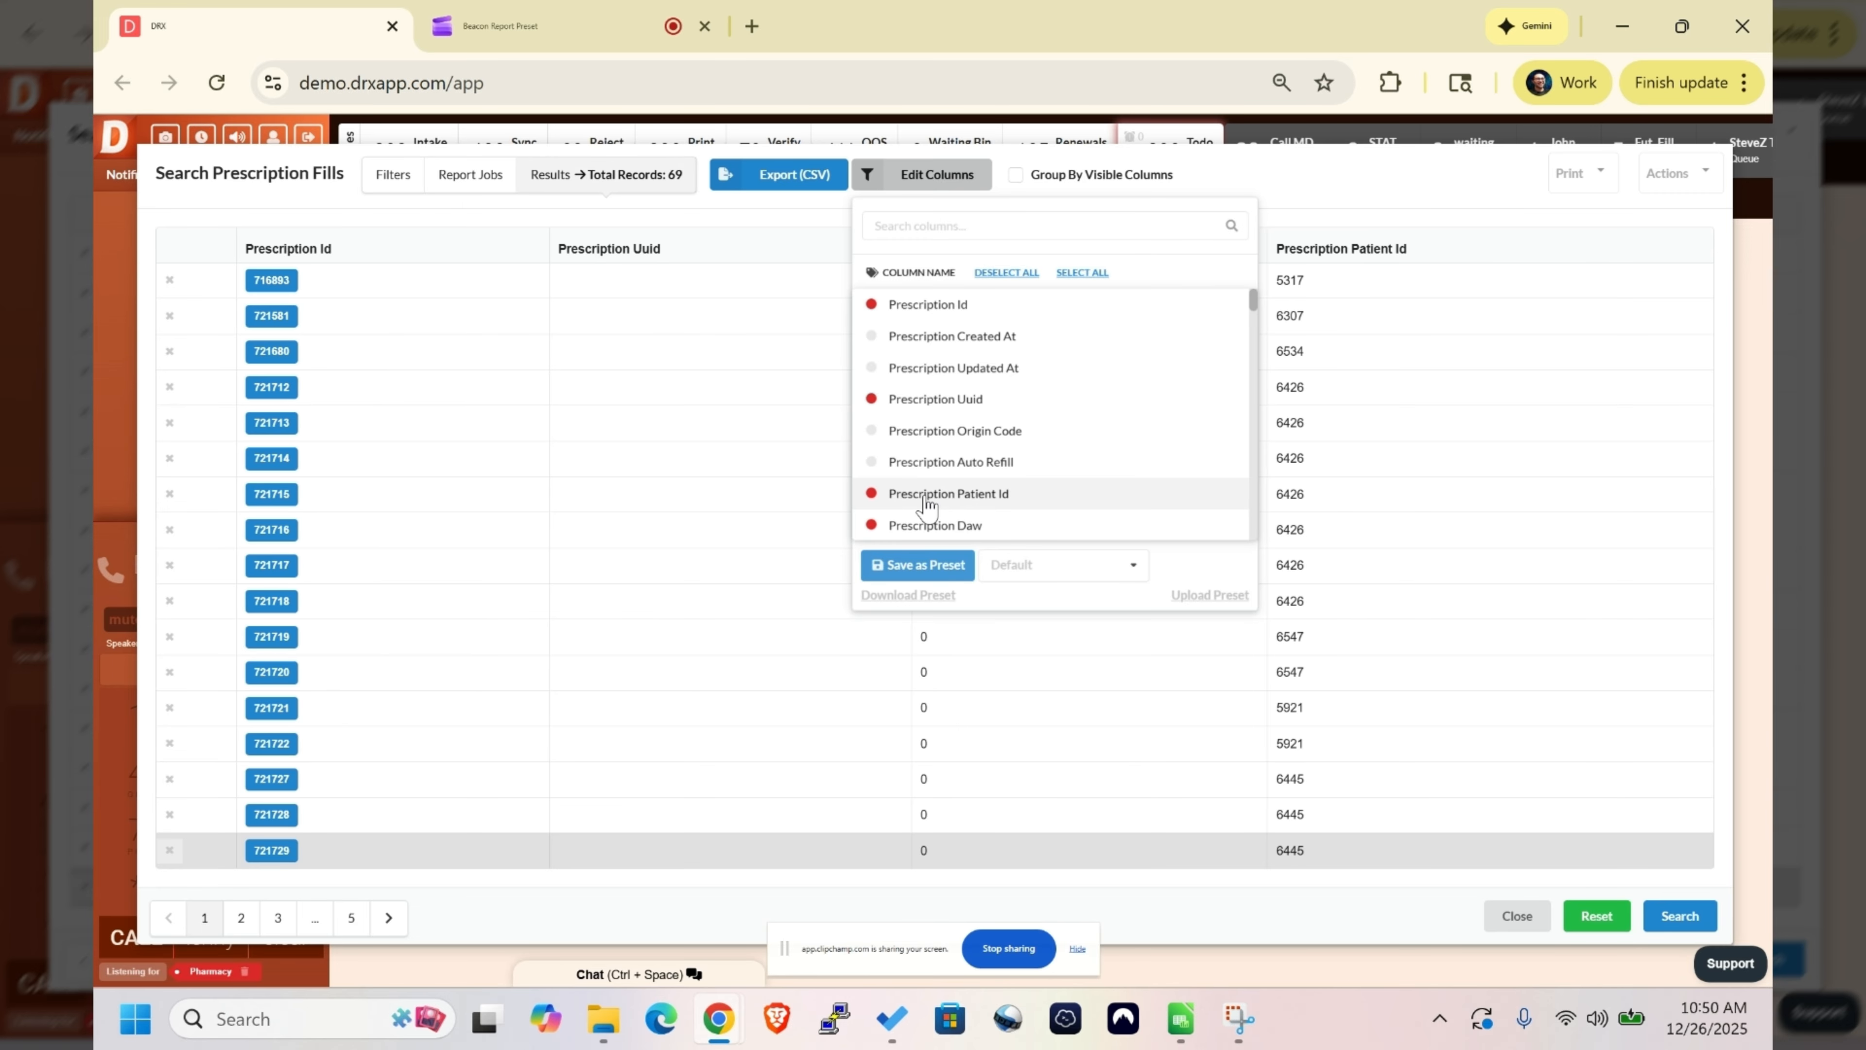
pyautogui.click(928, 497)
pyautogui.click(933, 525)
pyautogui.click(933, 399)
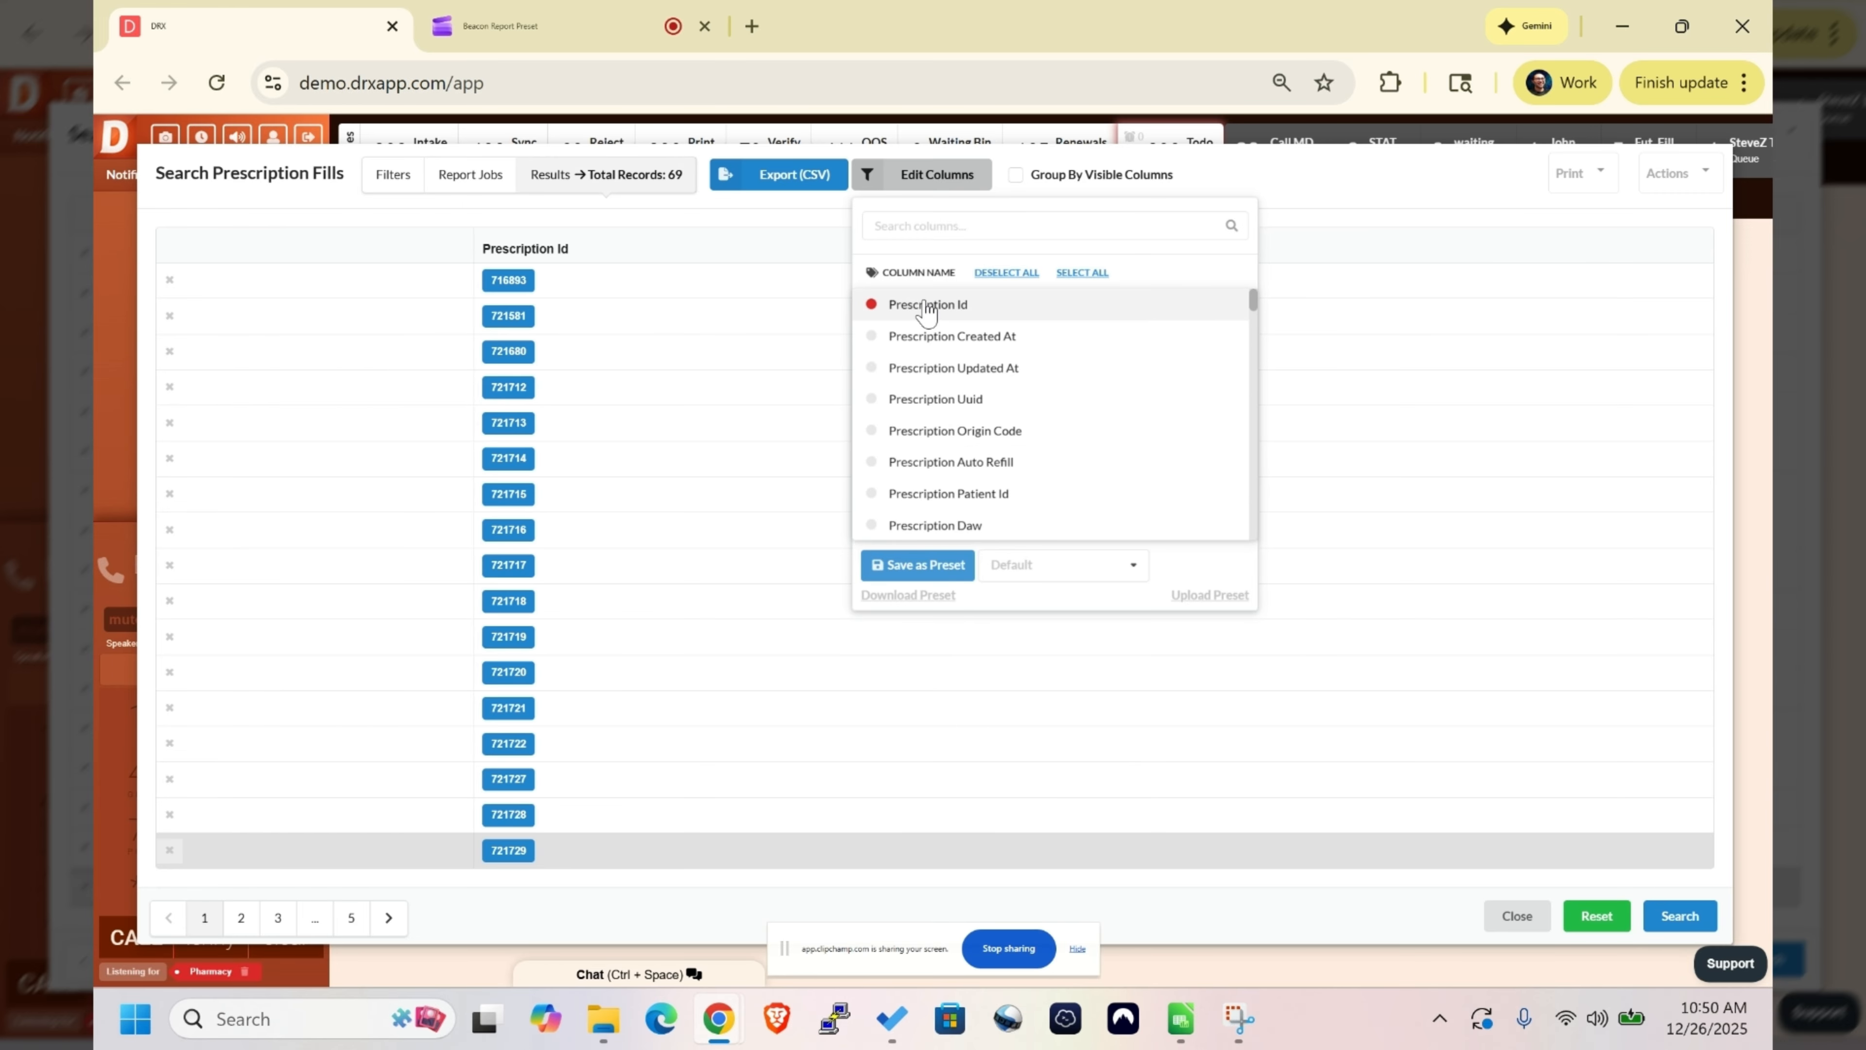
pyautogui.click(927, 311)
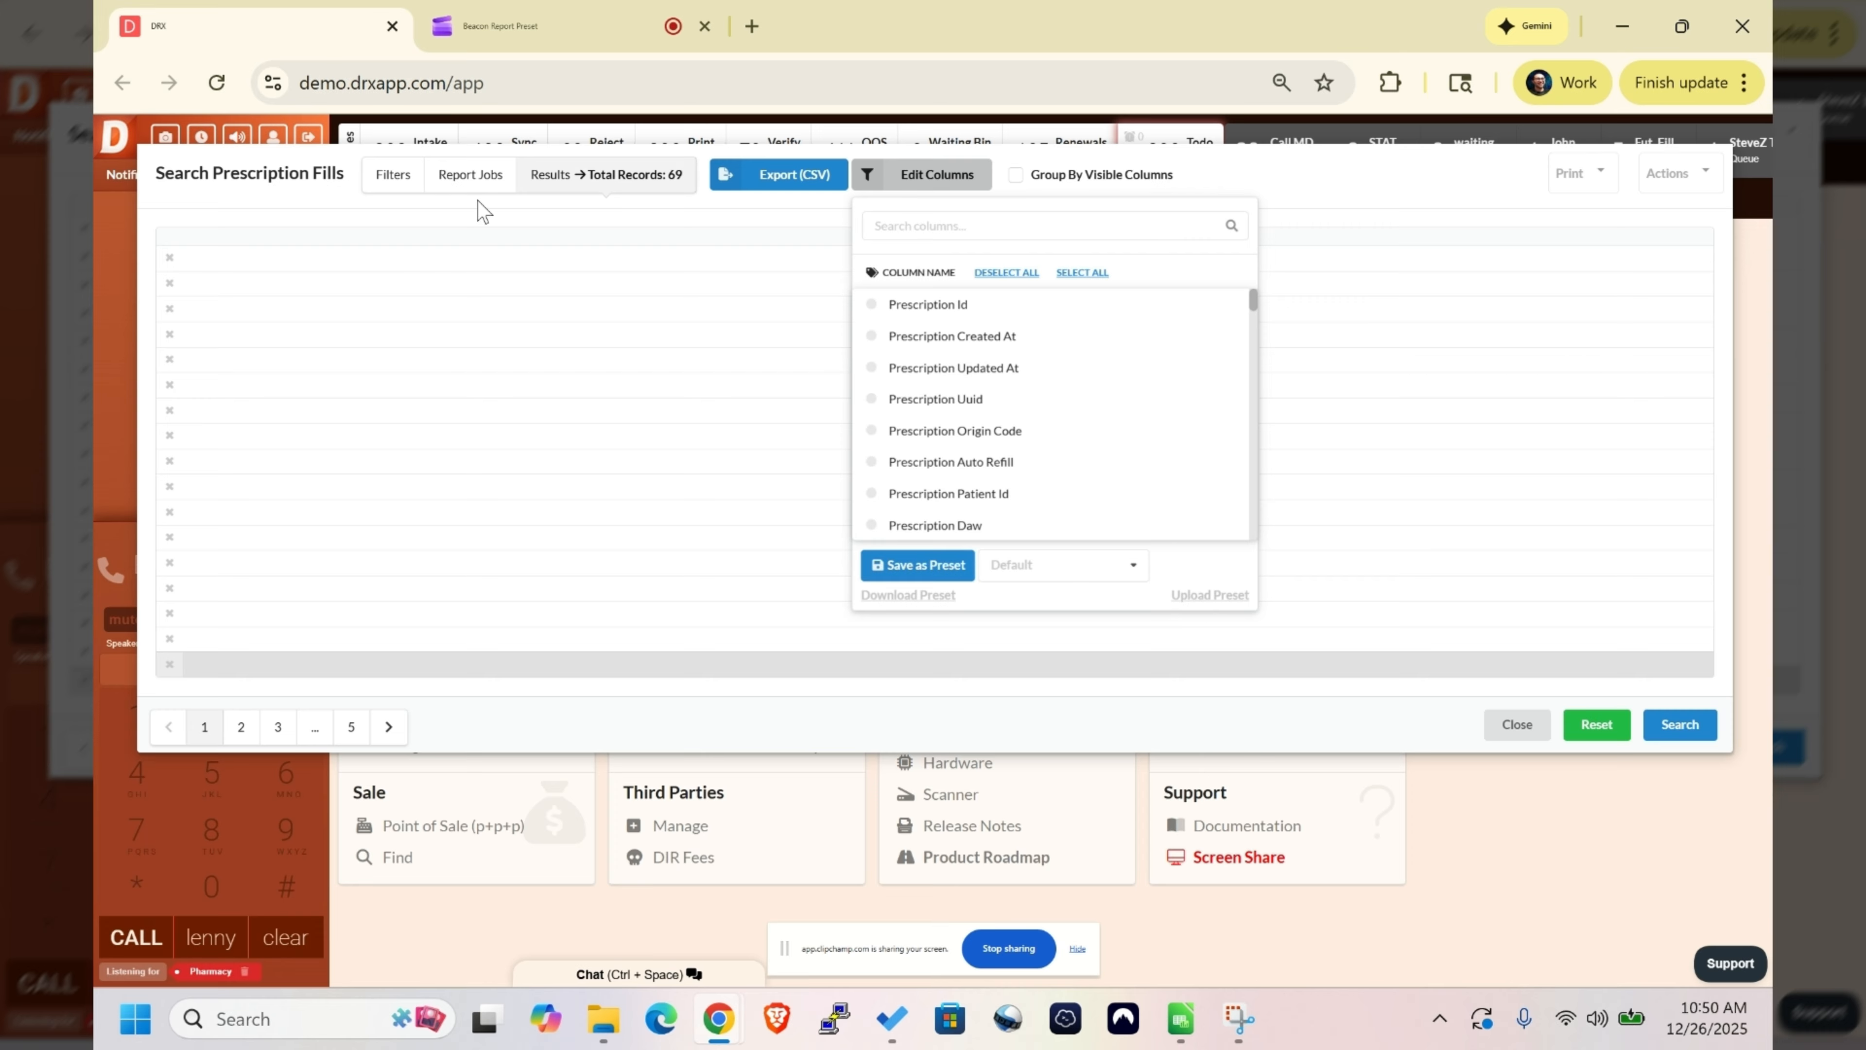
# Upload the 340B_Rebate Report_preset_2025_12_23 file without the (1) suffix from Downloads as the report's column preset.
pyautogui.click(1209, 597)
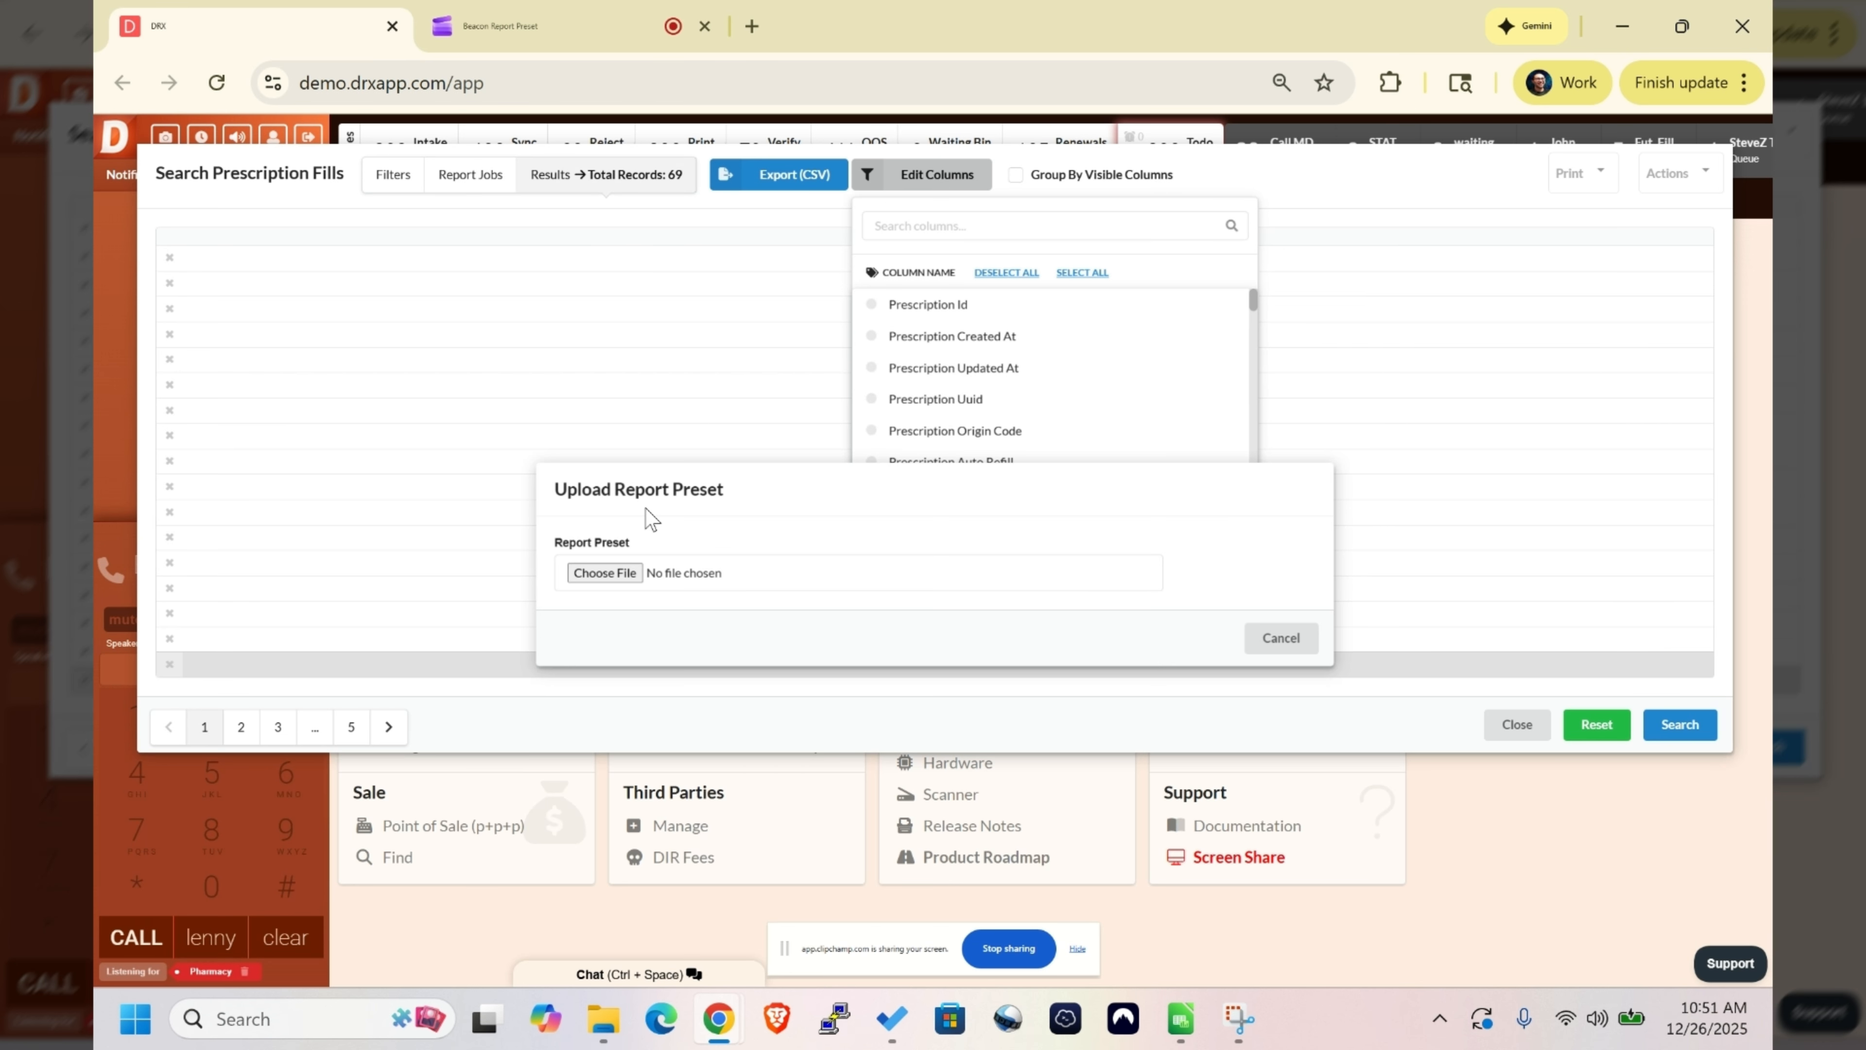
pyautogui.click(596, 581)
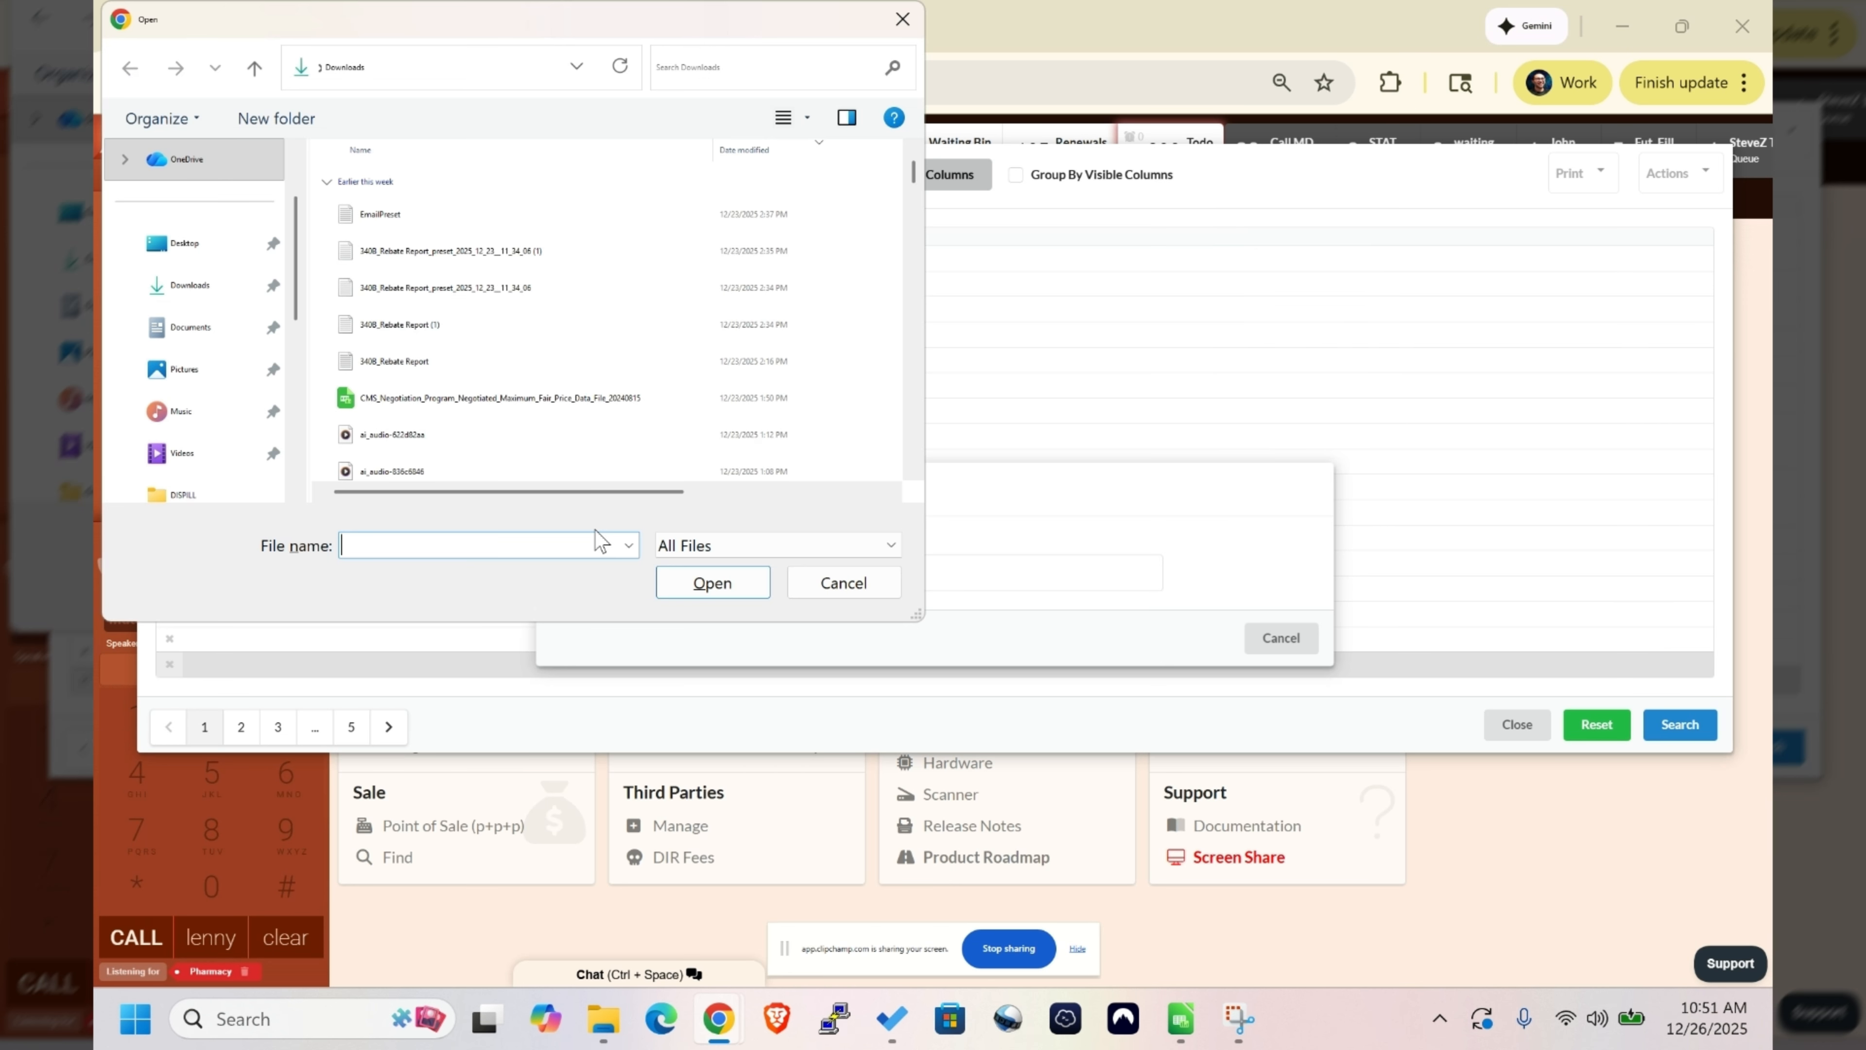
pyautogui.click(545, 290)
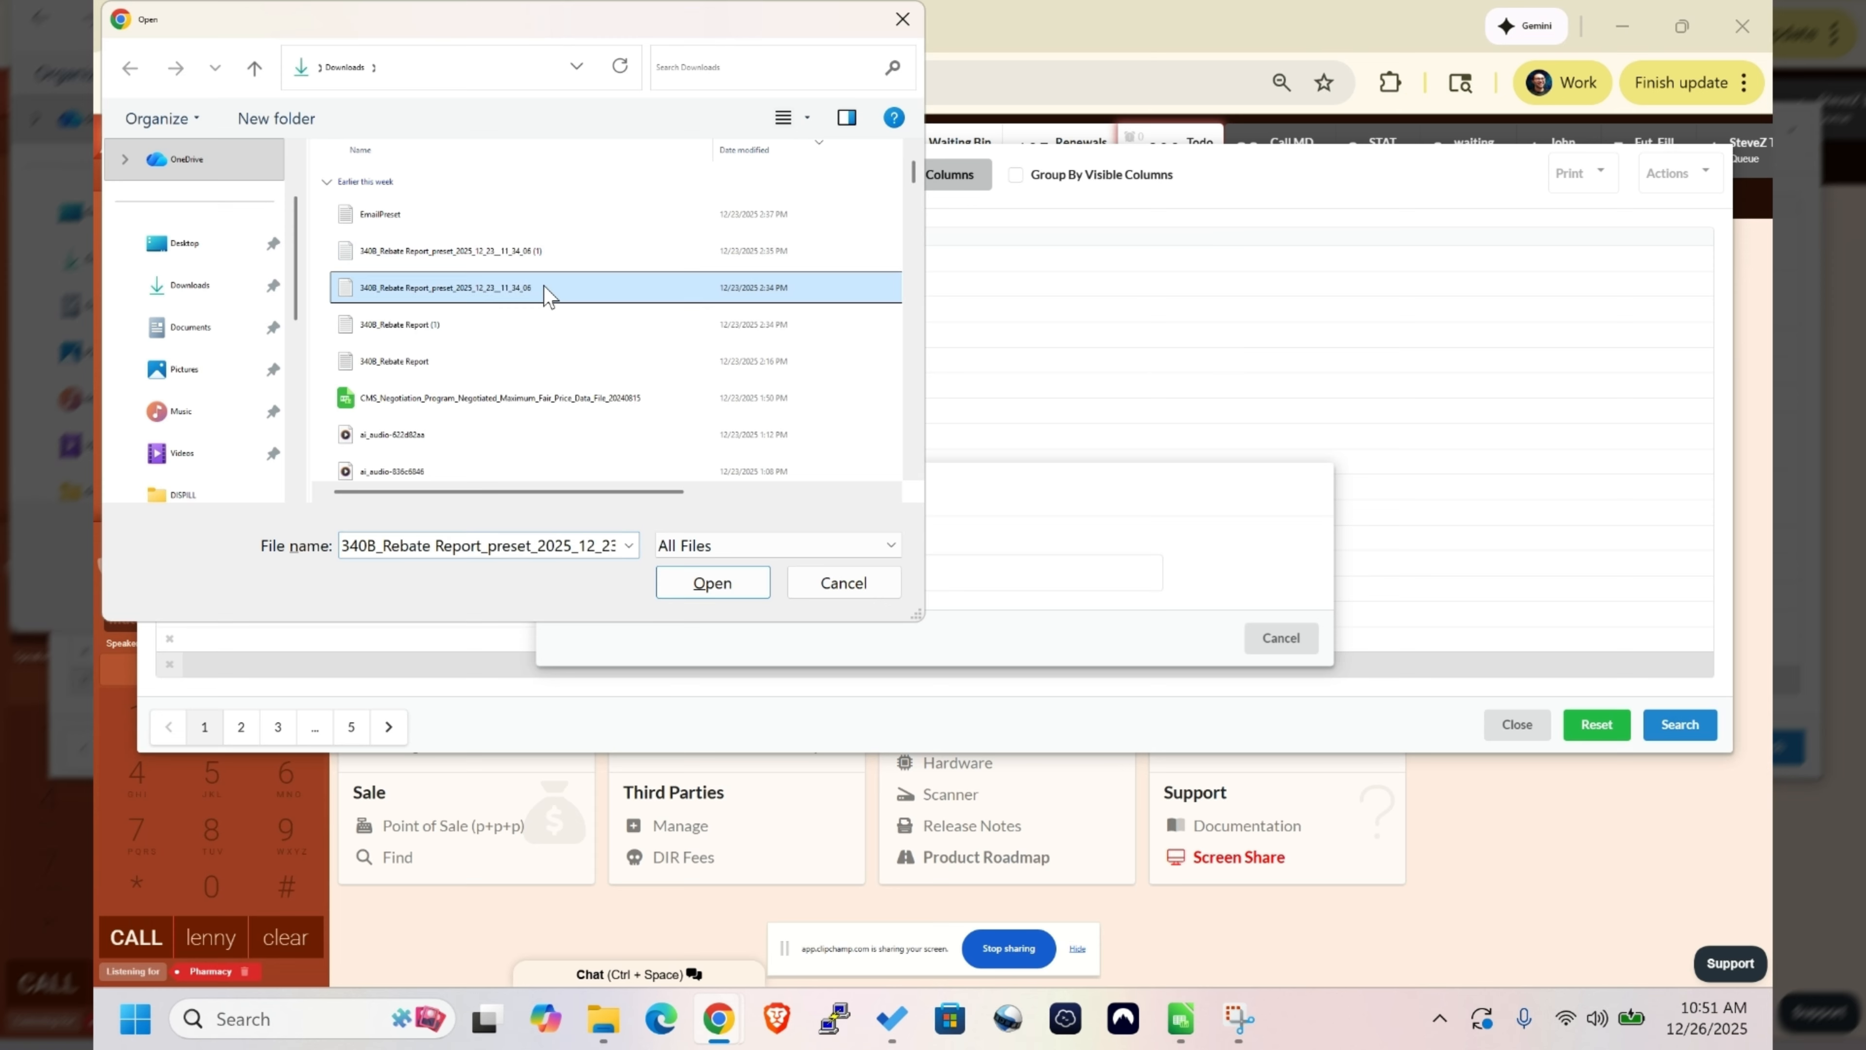
pyautogui.doubleClick(472, 289)
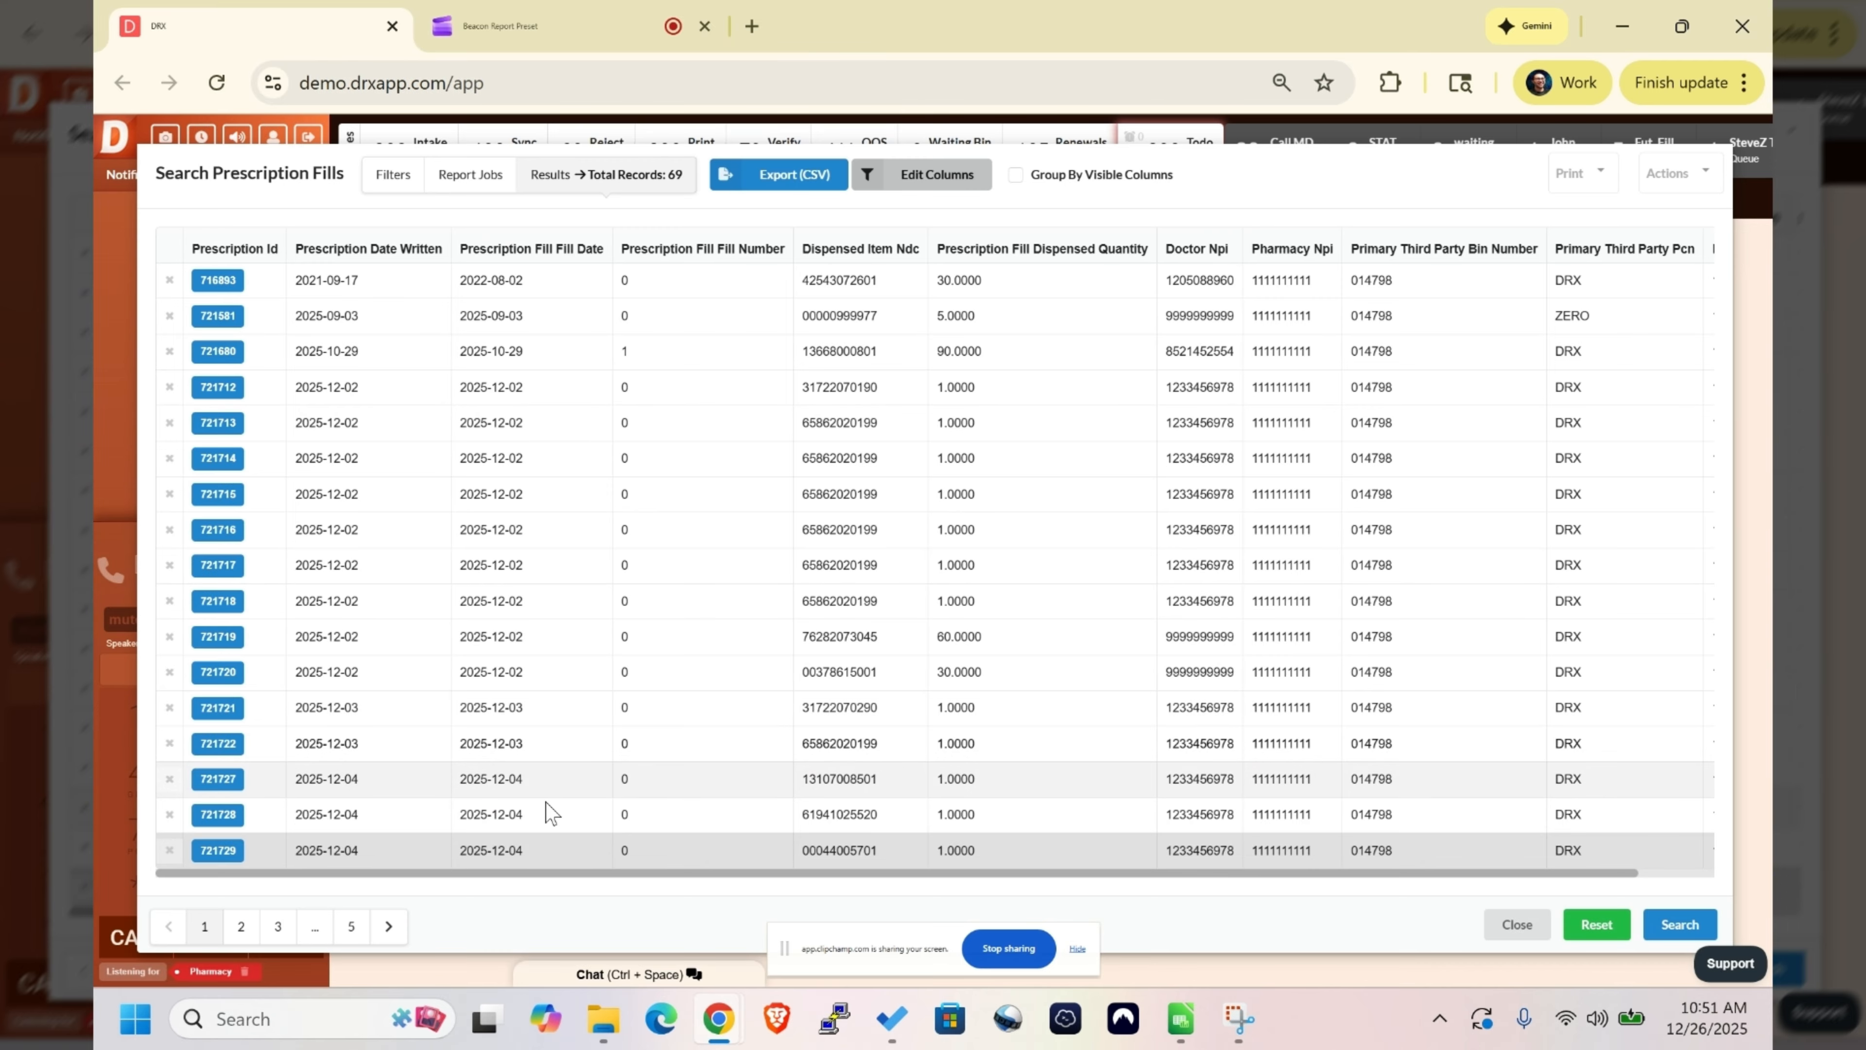
# Give the Pharmacy Id column the alias "340b ID".
pyautogui.moveTo(446, 886)
pyautogui.mouseDown()
pyautogui.moveTo(633, 879)
pyautogui.moveTo(468, 882)
pyautogui.mouseUp()
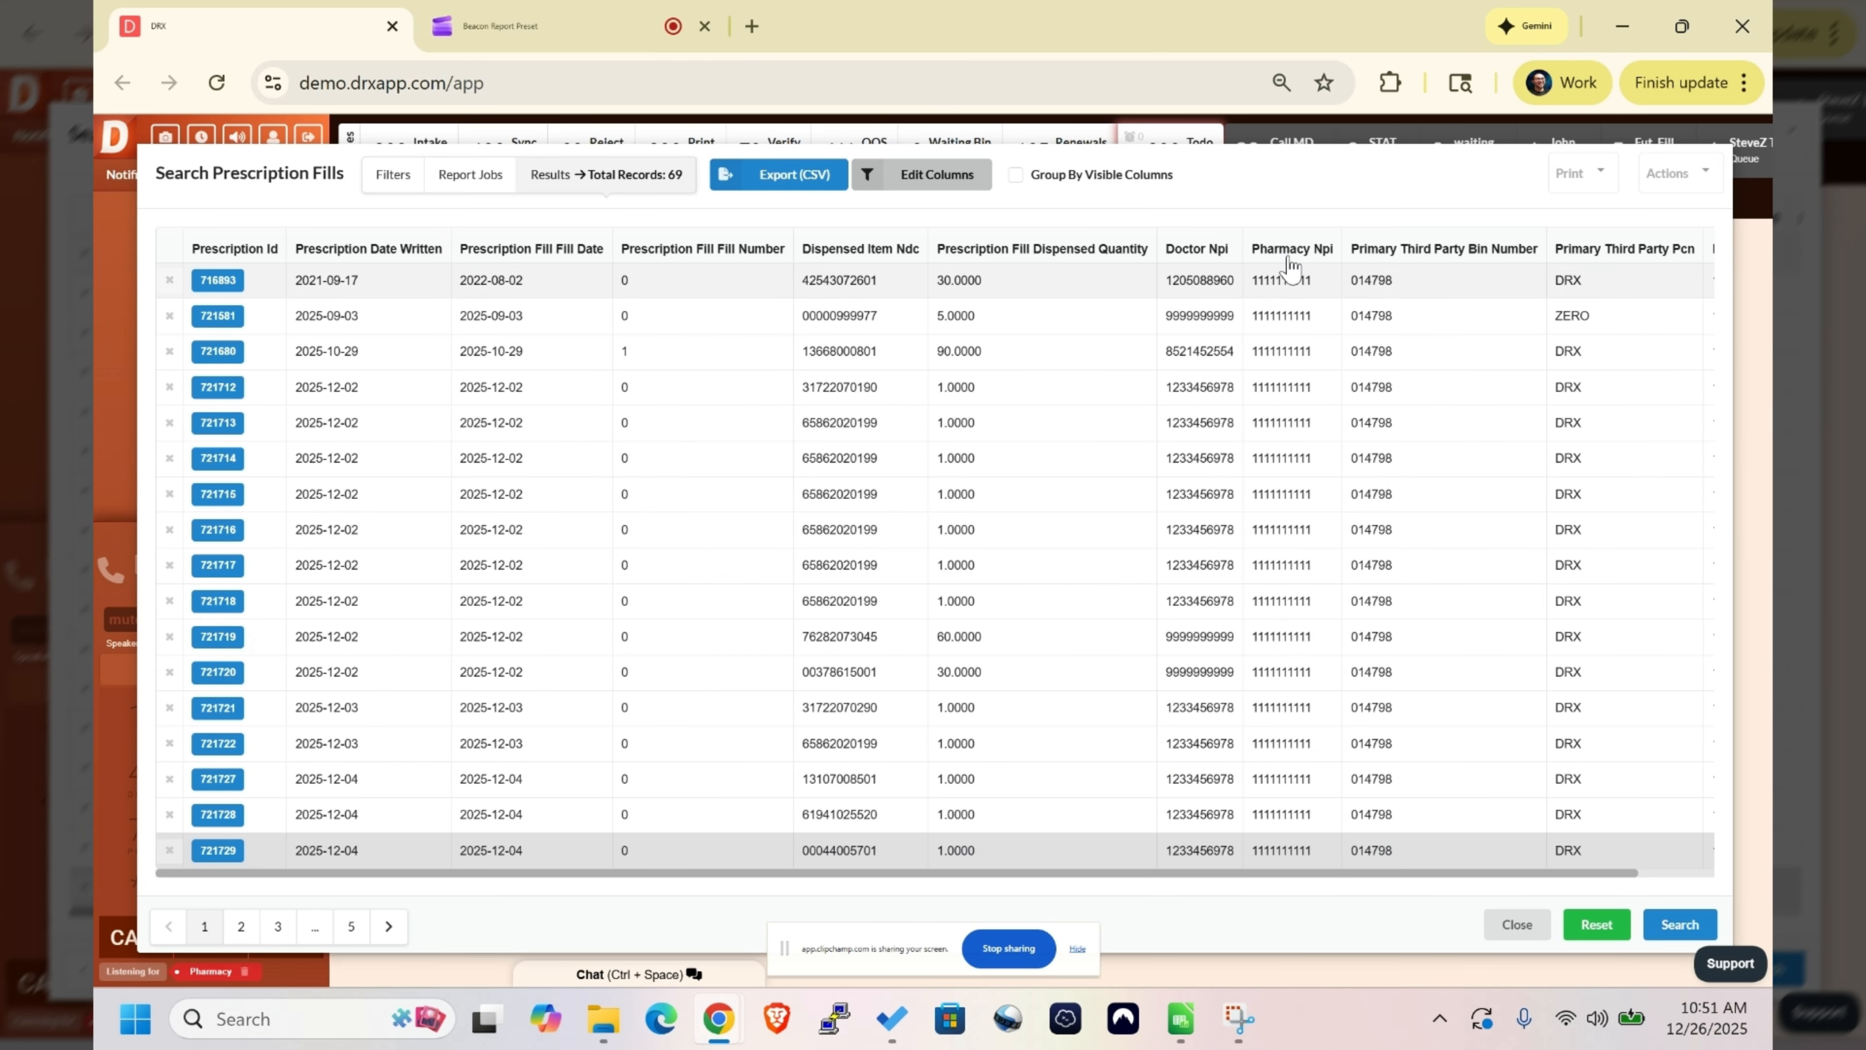
pyautogui.moveTo(1454, 873); pyautogui.dragTo(1551, 861)
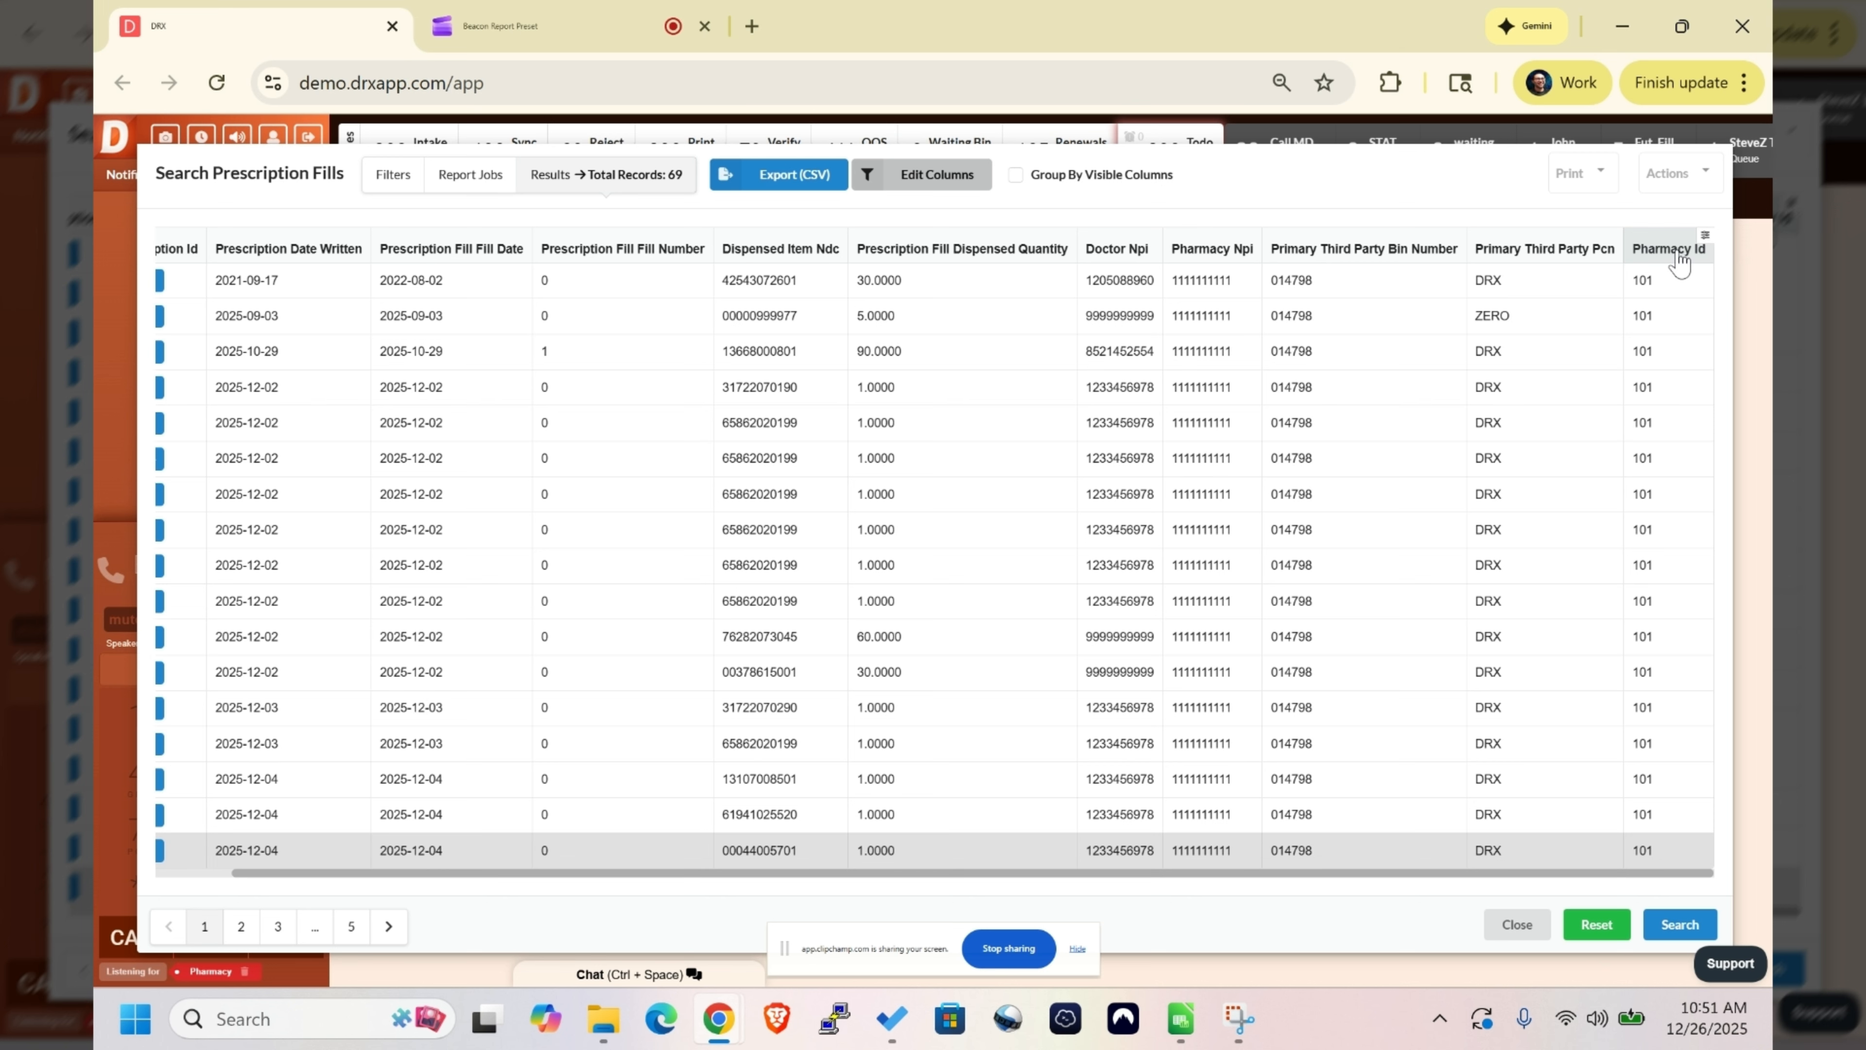
pyautogui.click(1704, 237)
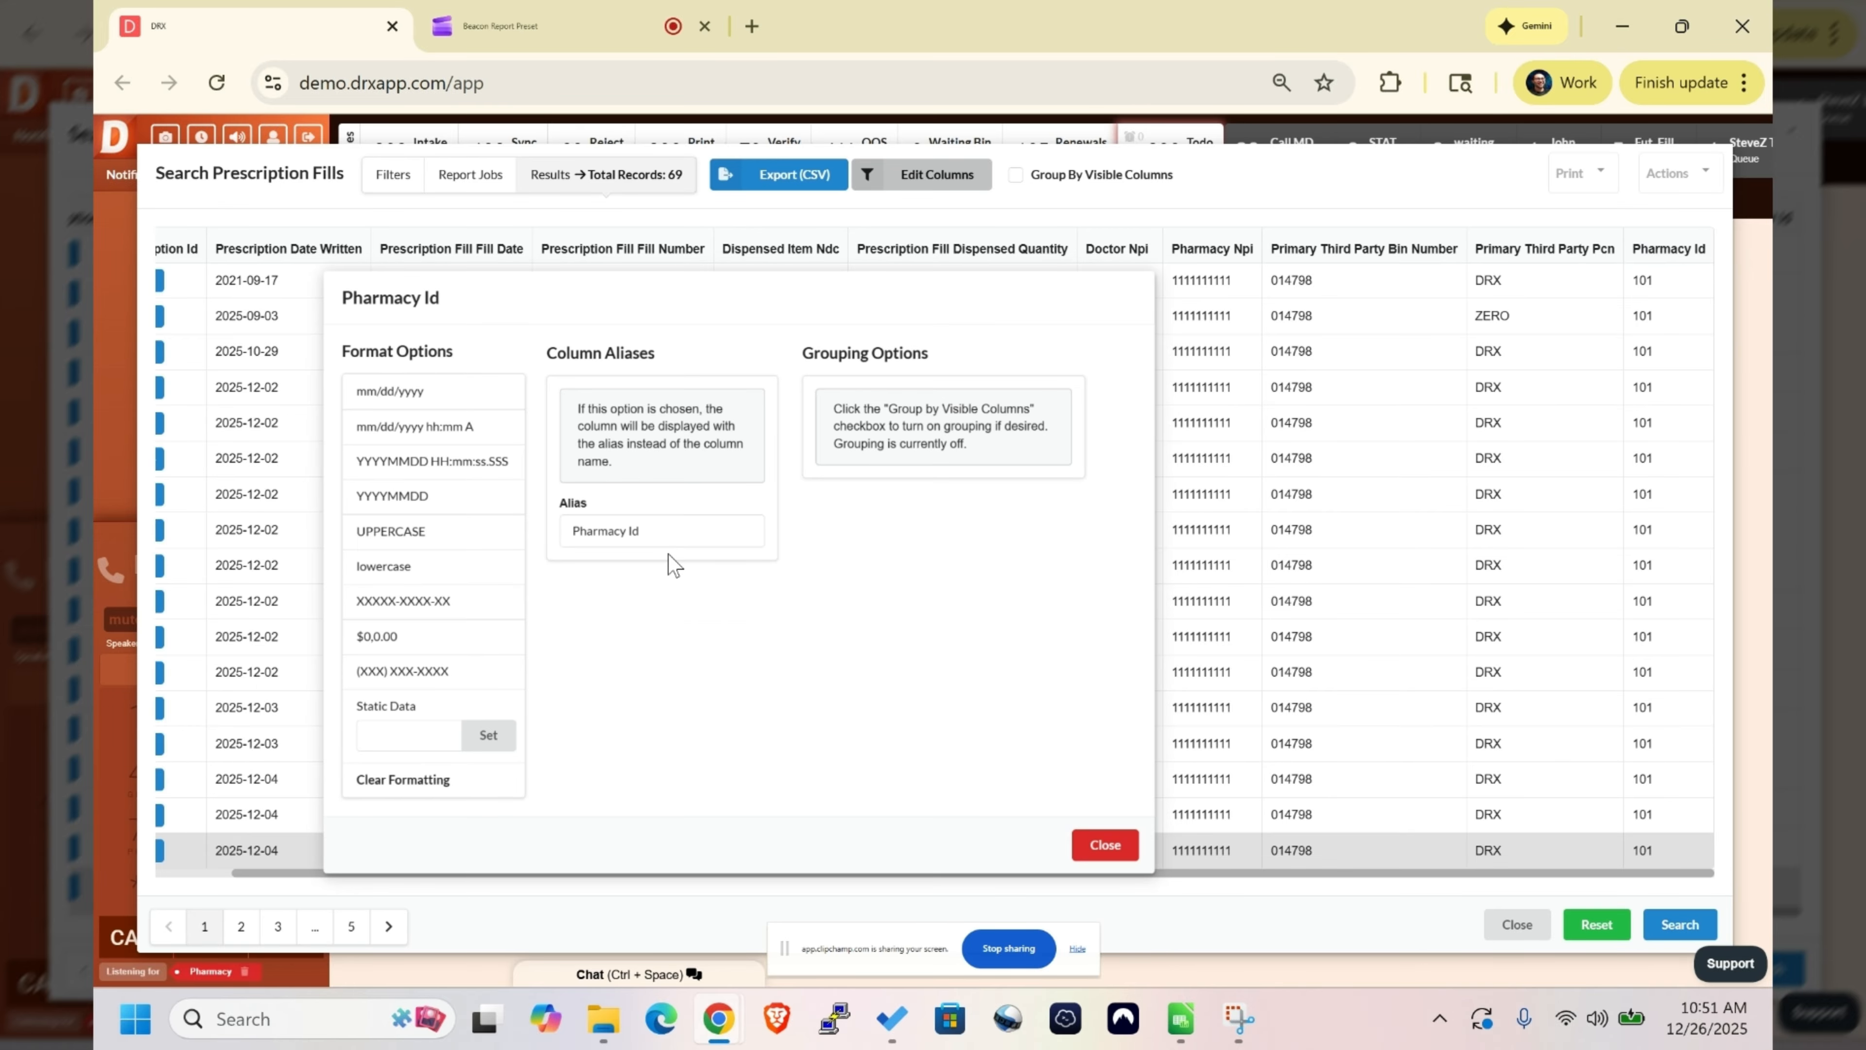
pyautogui.tripleClick(667, 523)
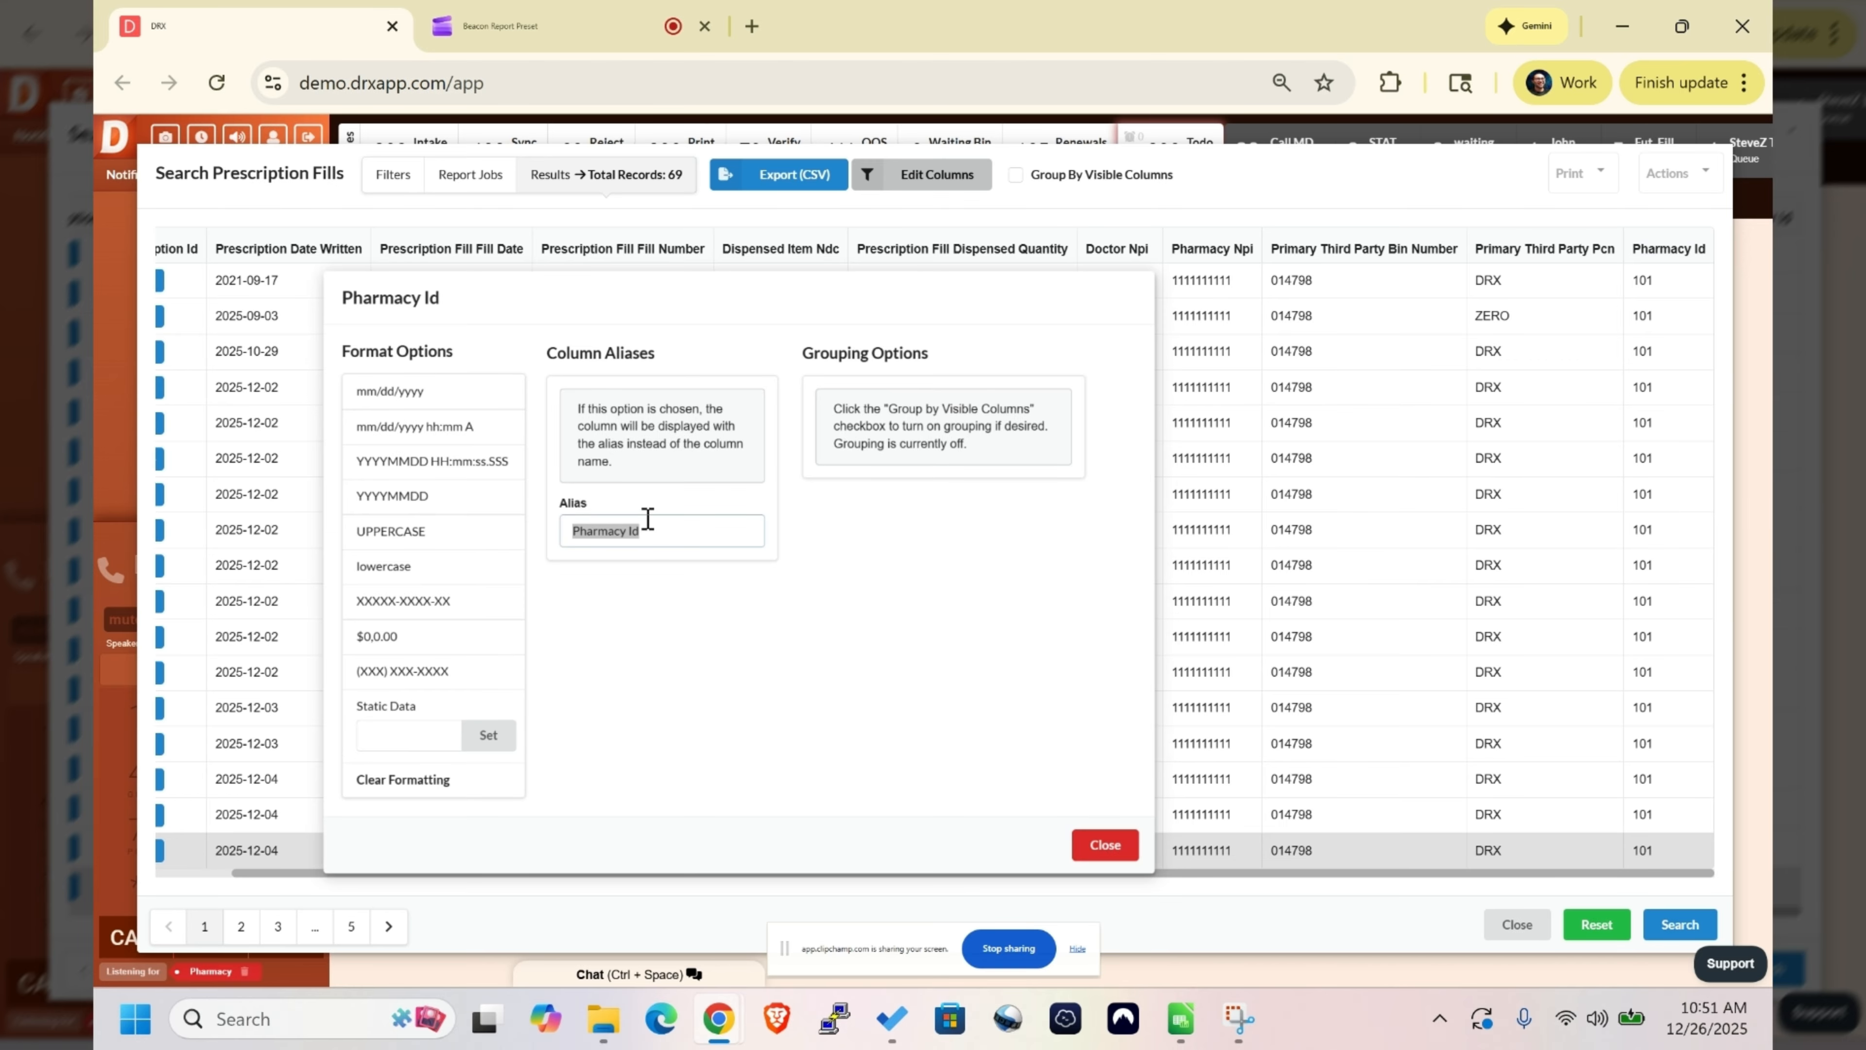
pyautogui.write('340b ID')
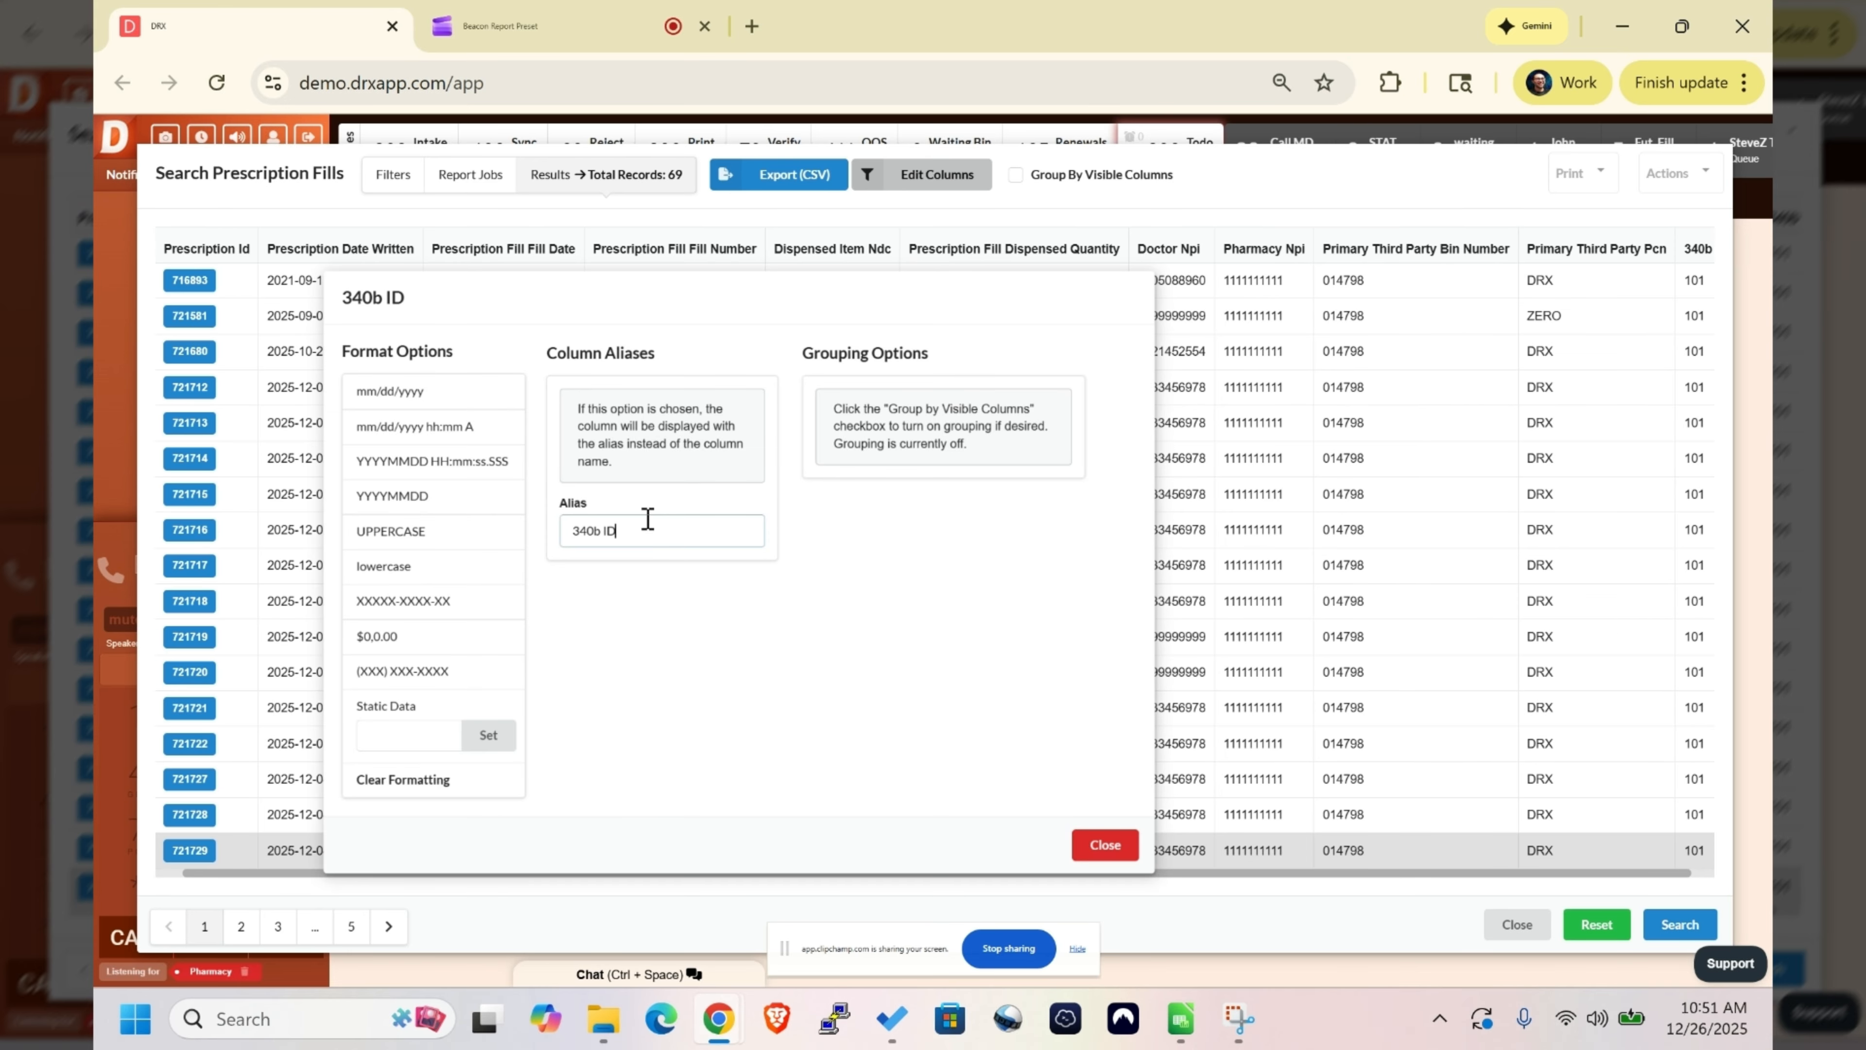
# Set the 340b ID column's static data to the ten-digit sample 340B ID and check the column in the results.
pyautogui.click(404, 727)
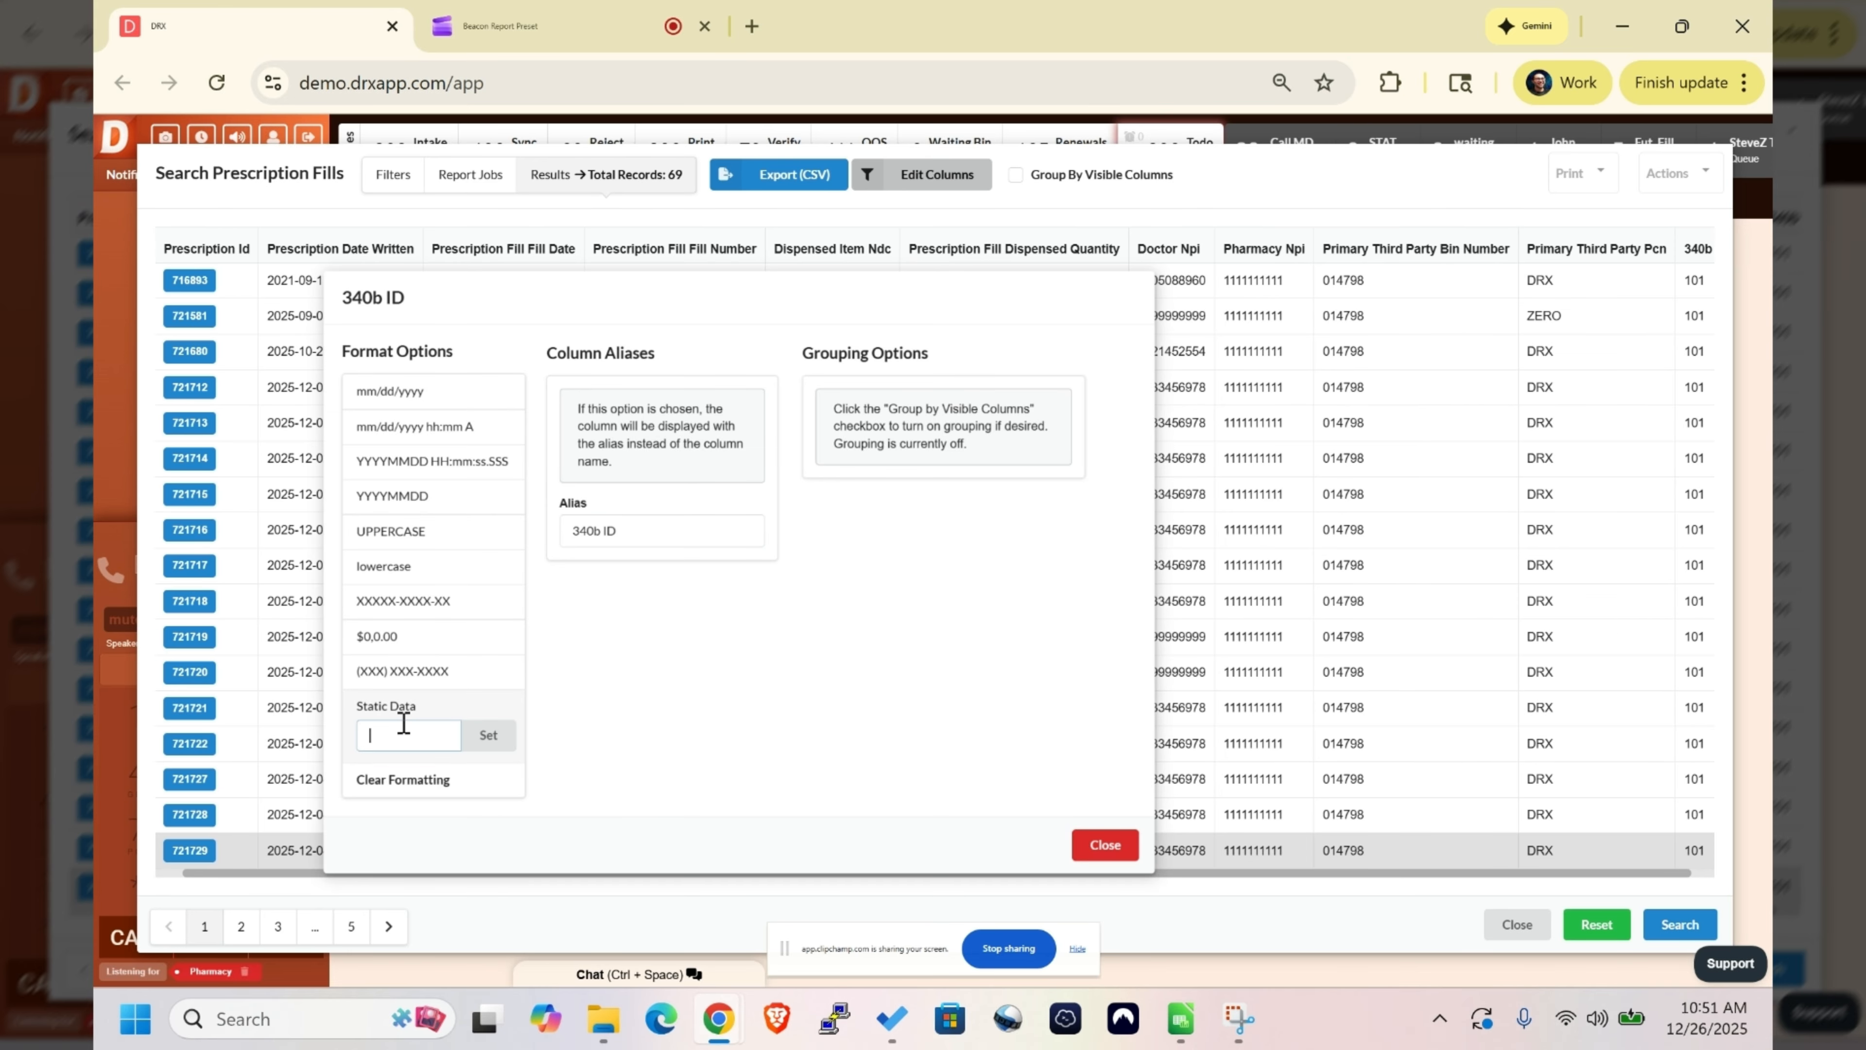
pyautogui.write('1234567890')
pyautogui.click(491, 743)
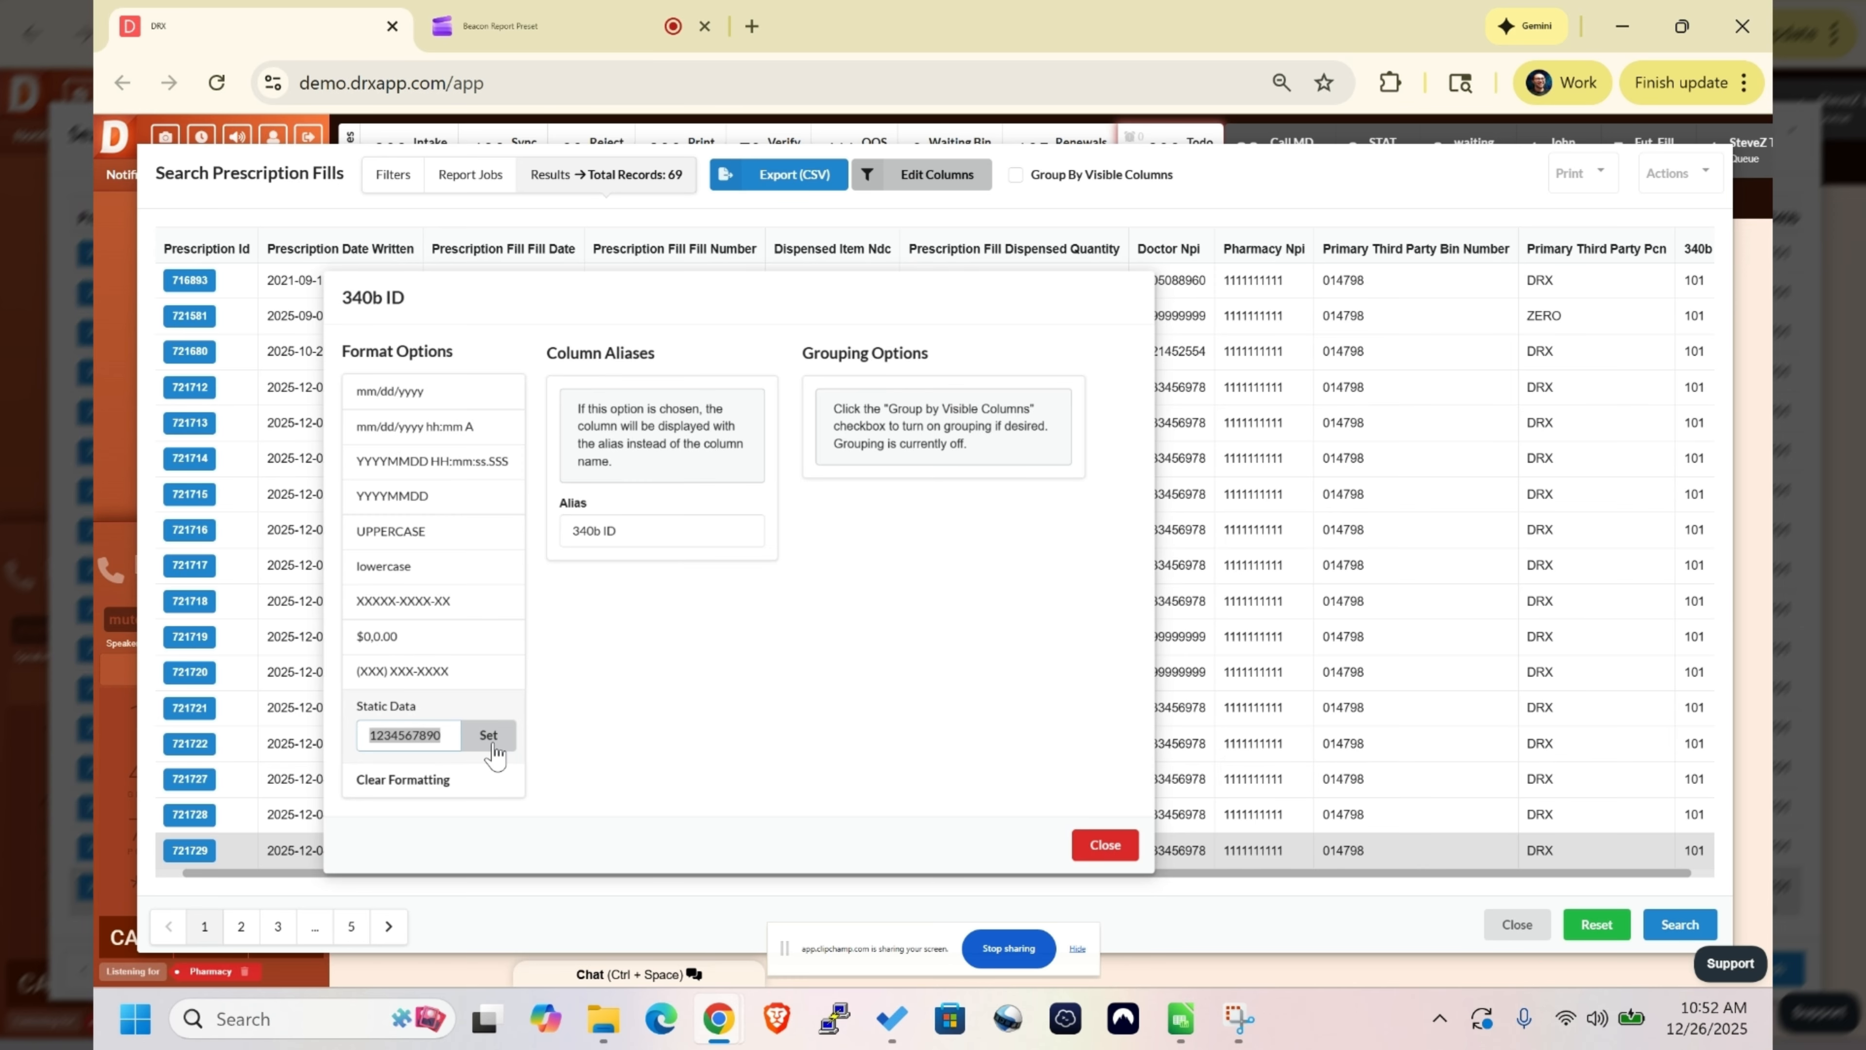
pyautogui.click(490, 738)
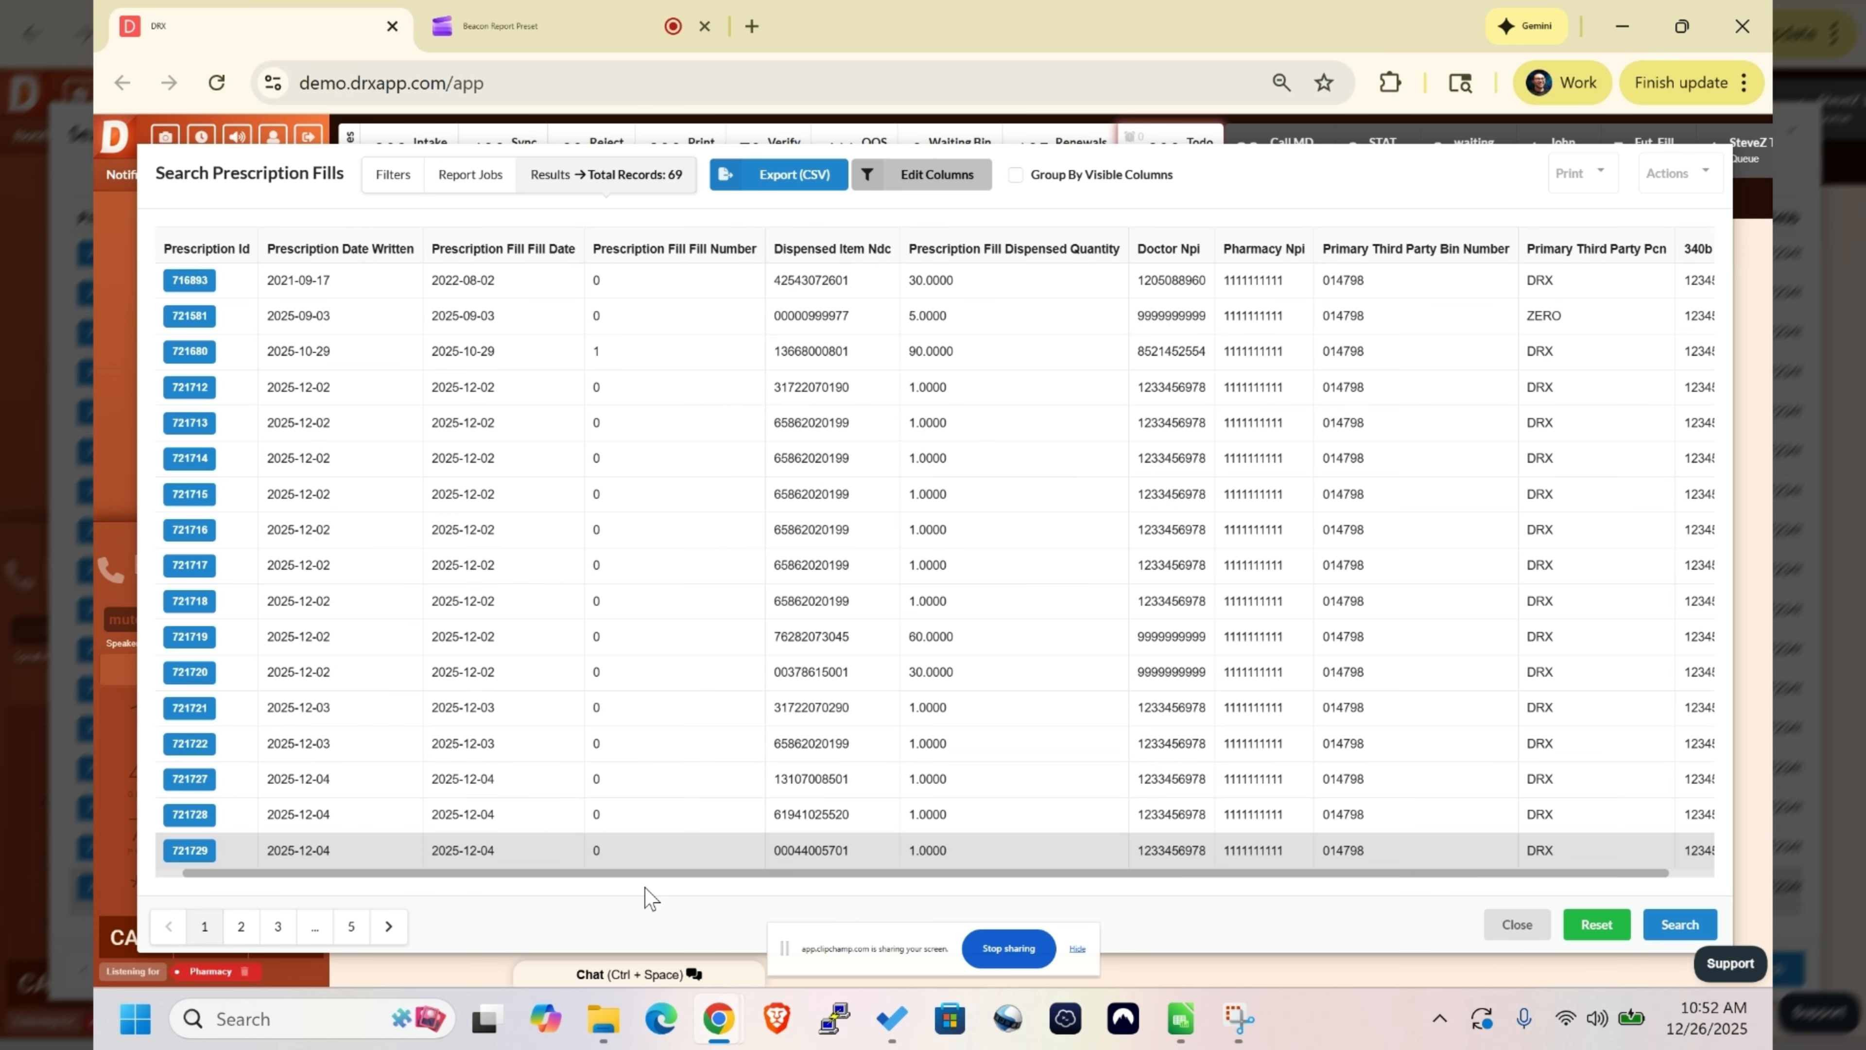
pyautogui.moveTo(645, 873); pyautogui.dragTo(808, 871)
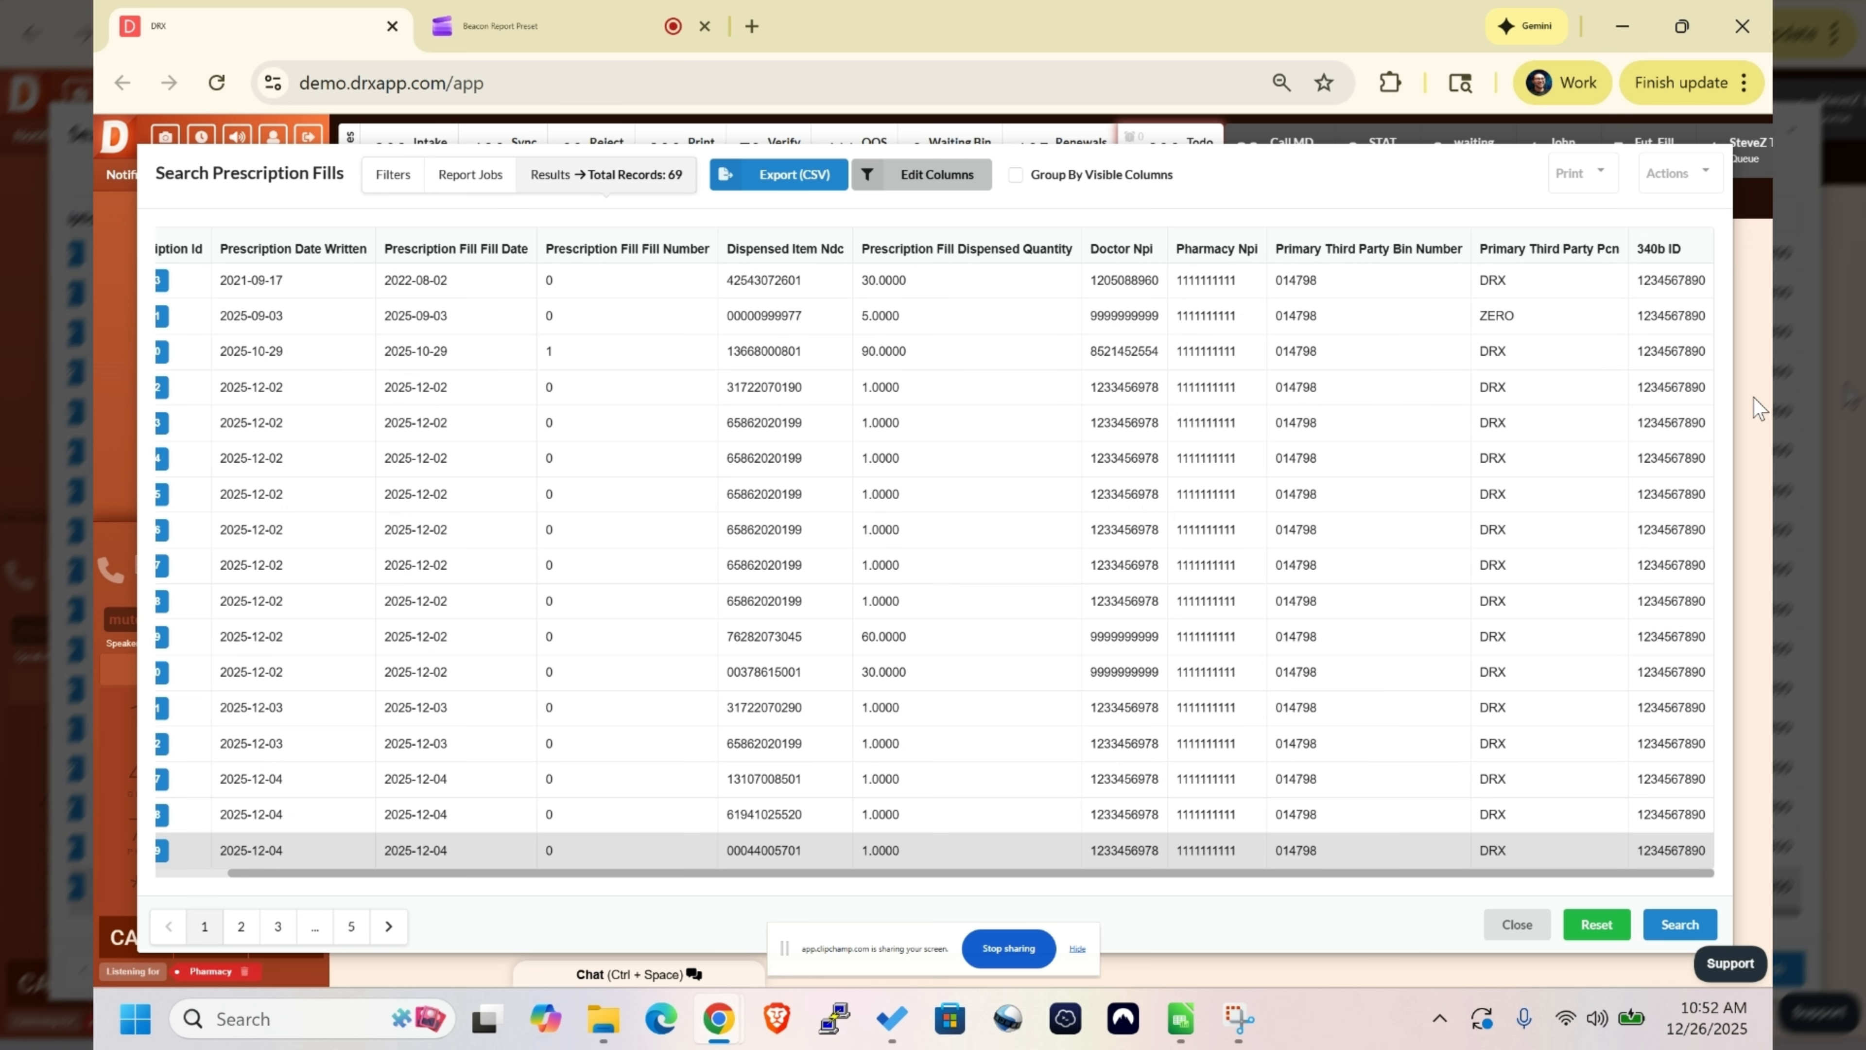
pyautogui.moveTo(1370, 873); pyautogui.dragTo(784, 888)
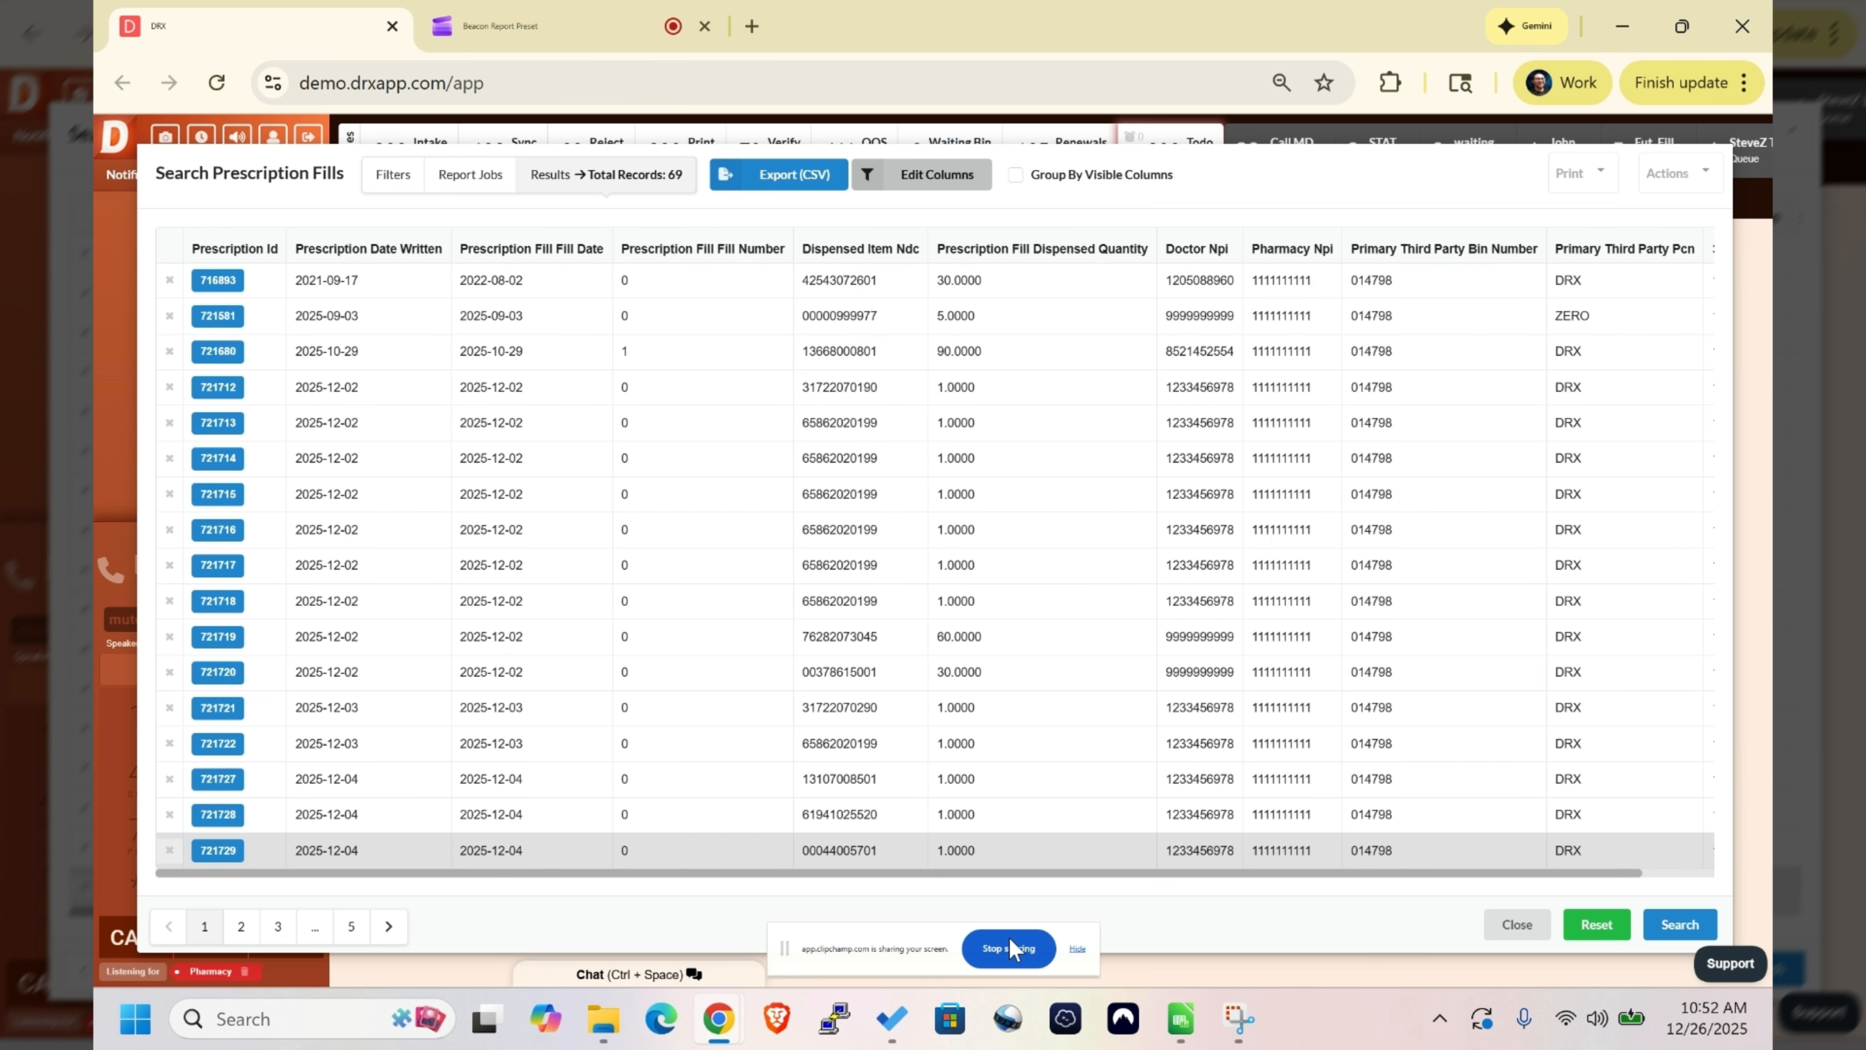
# Save the current column layout as a preset named BeaconReport.
pyautogui.click(911, 184)
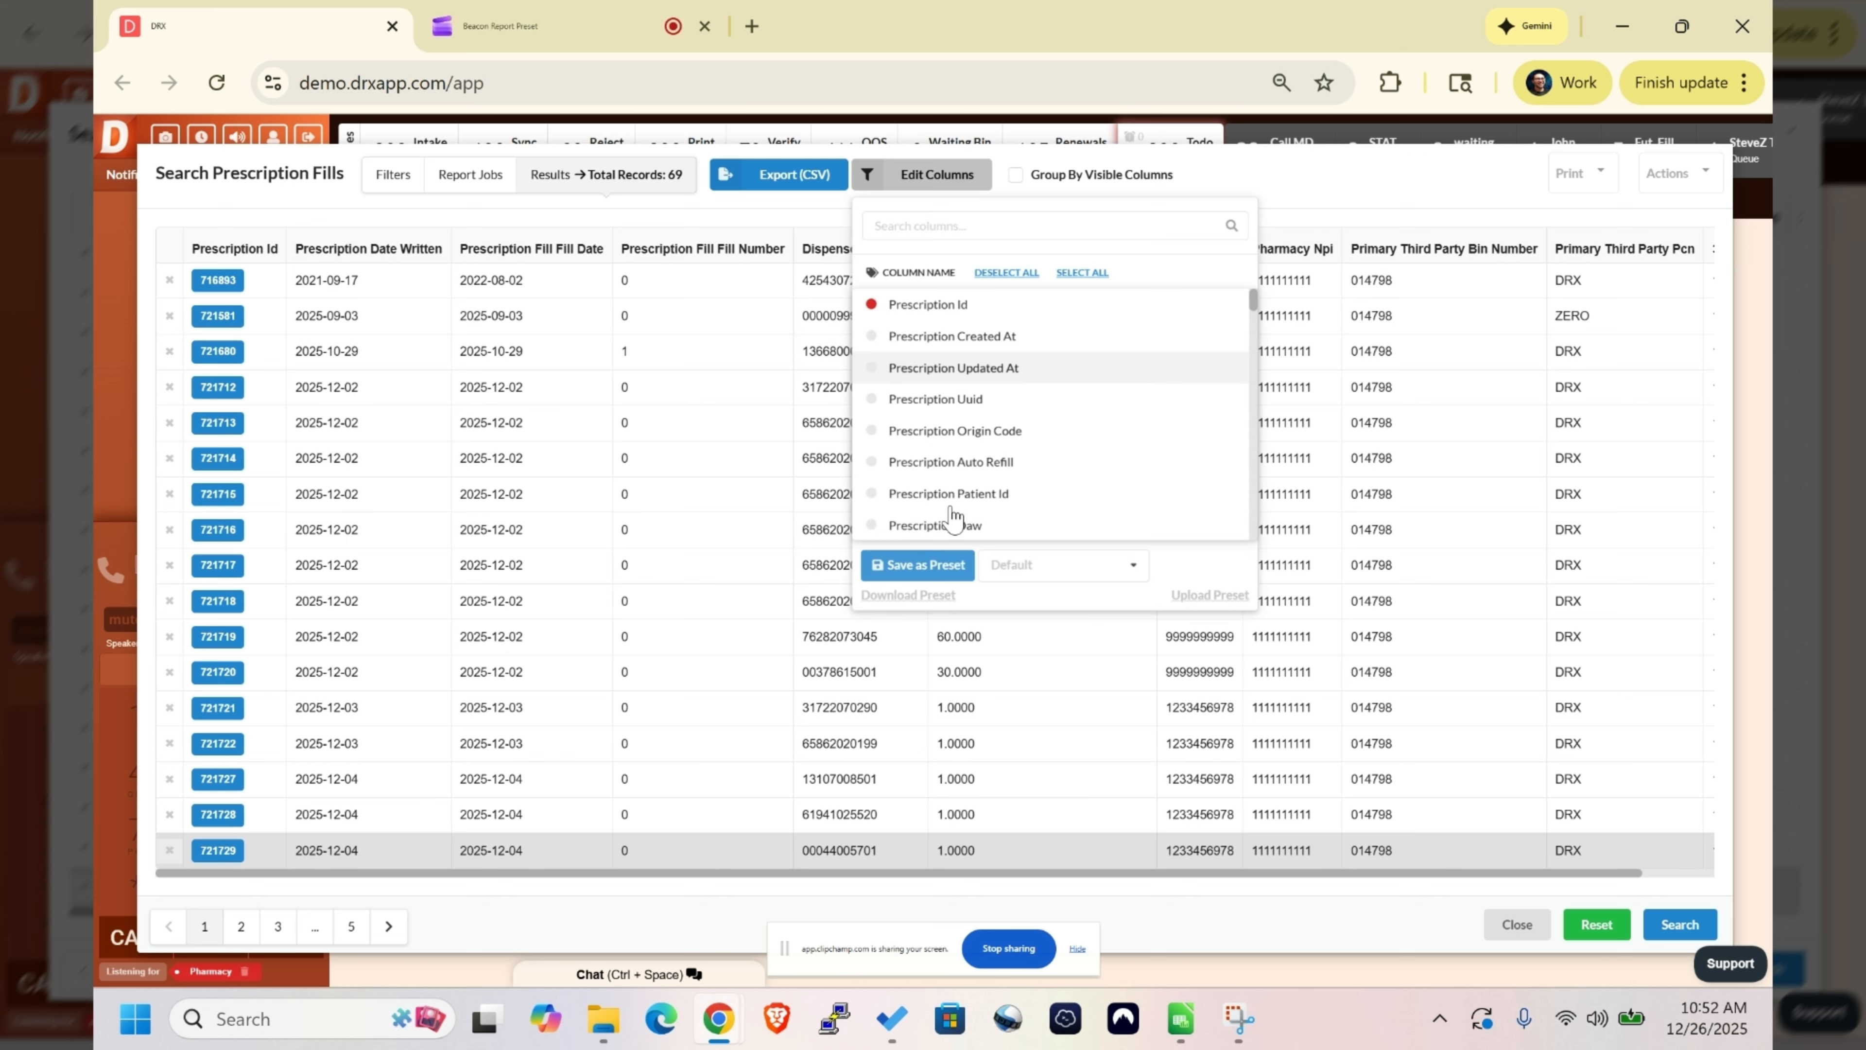
pyautogui.click(916, 564)
pyautogui.write('B')
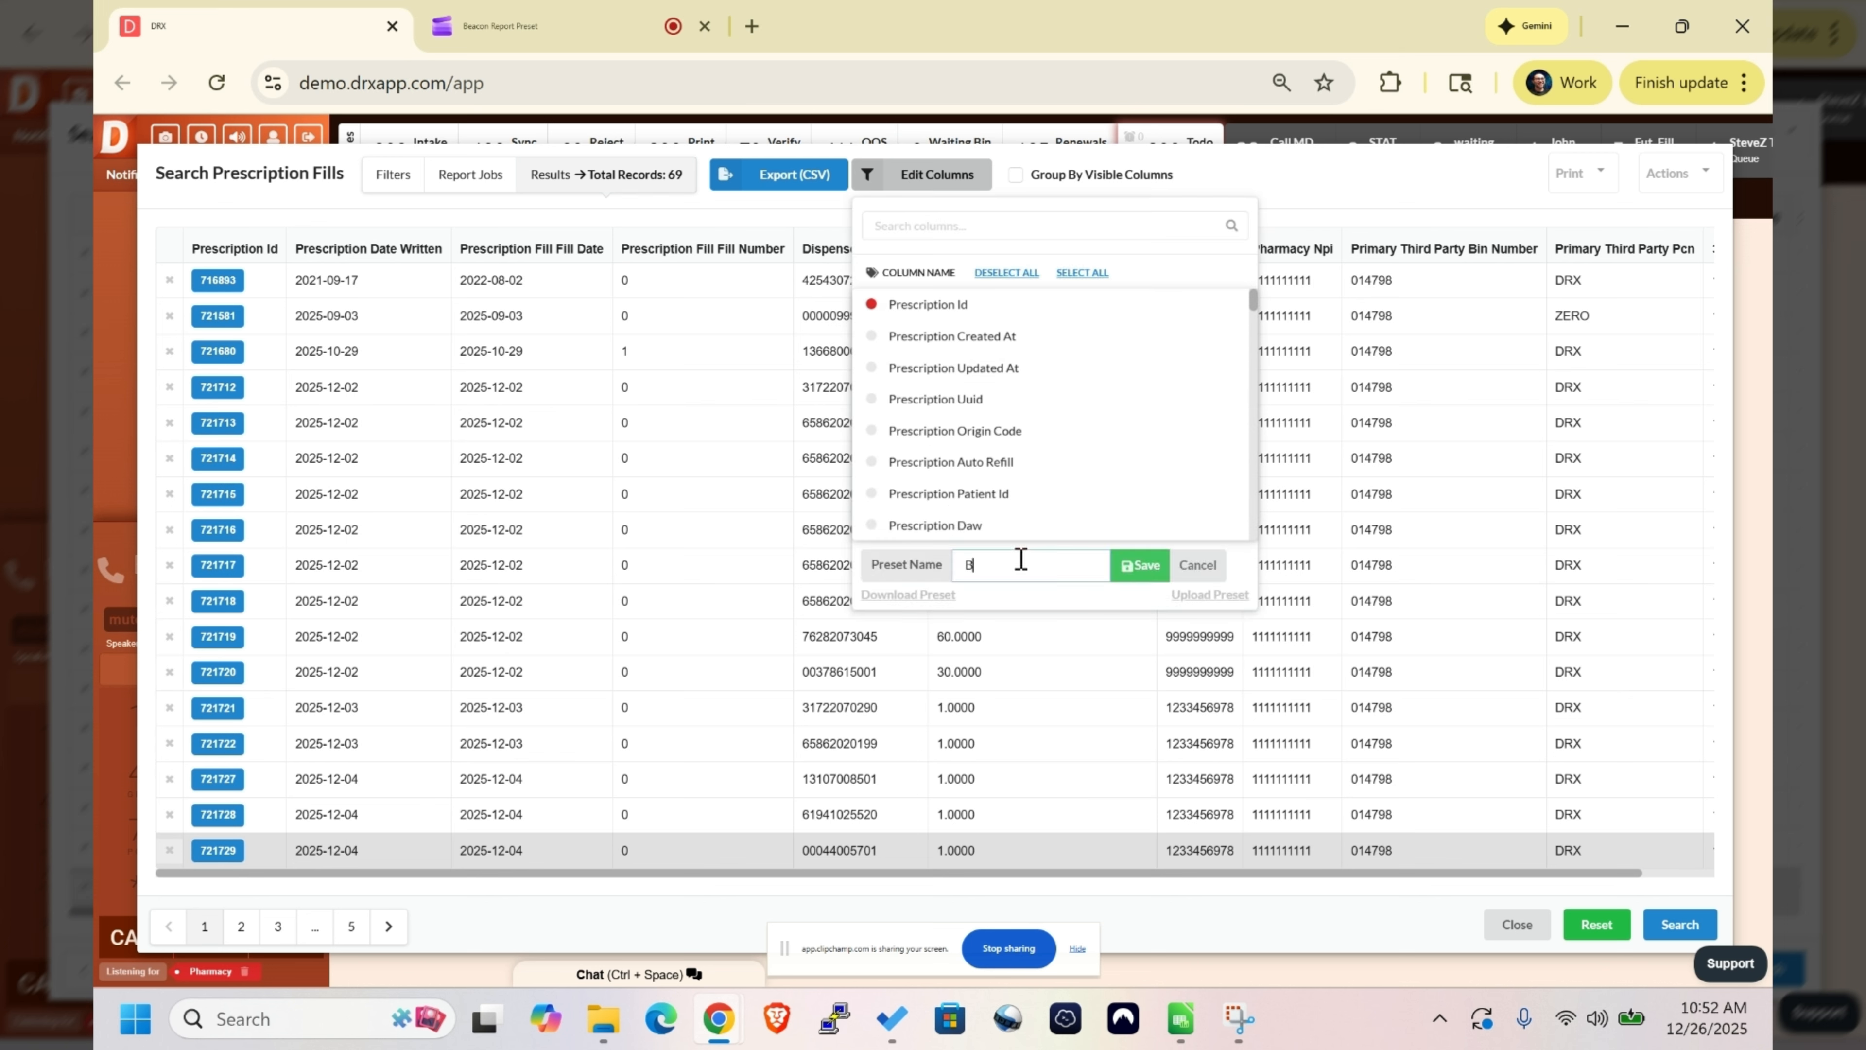
pyautogui.write('eaocn')
pyautogui.write('Report')
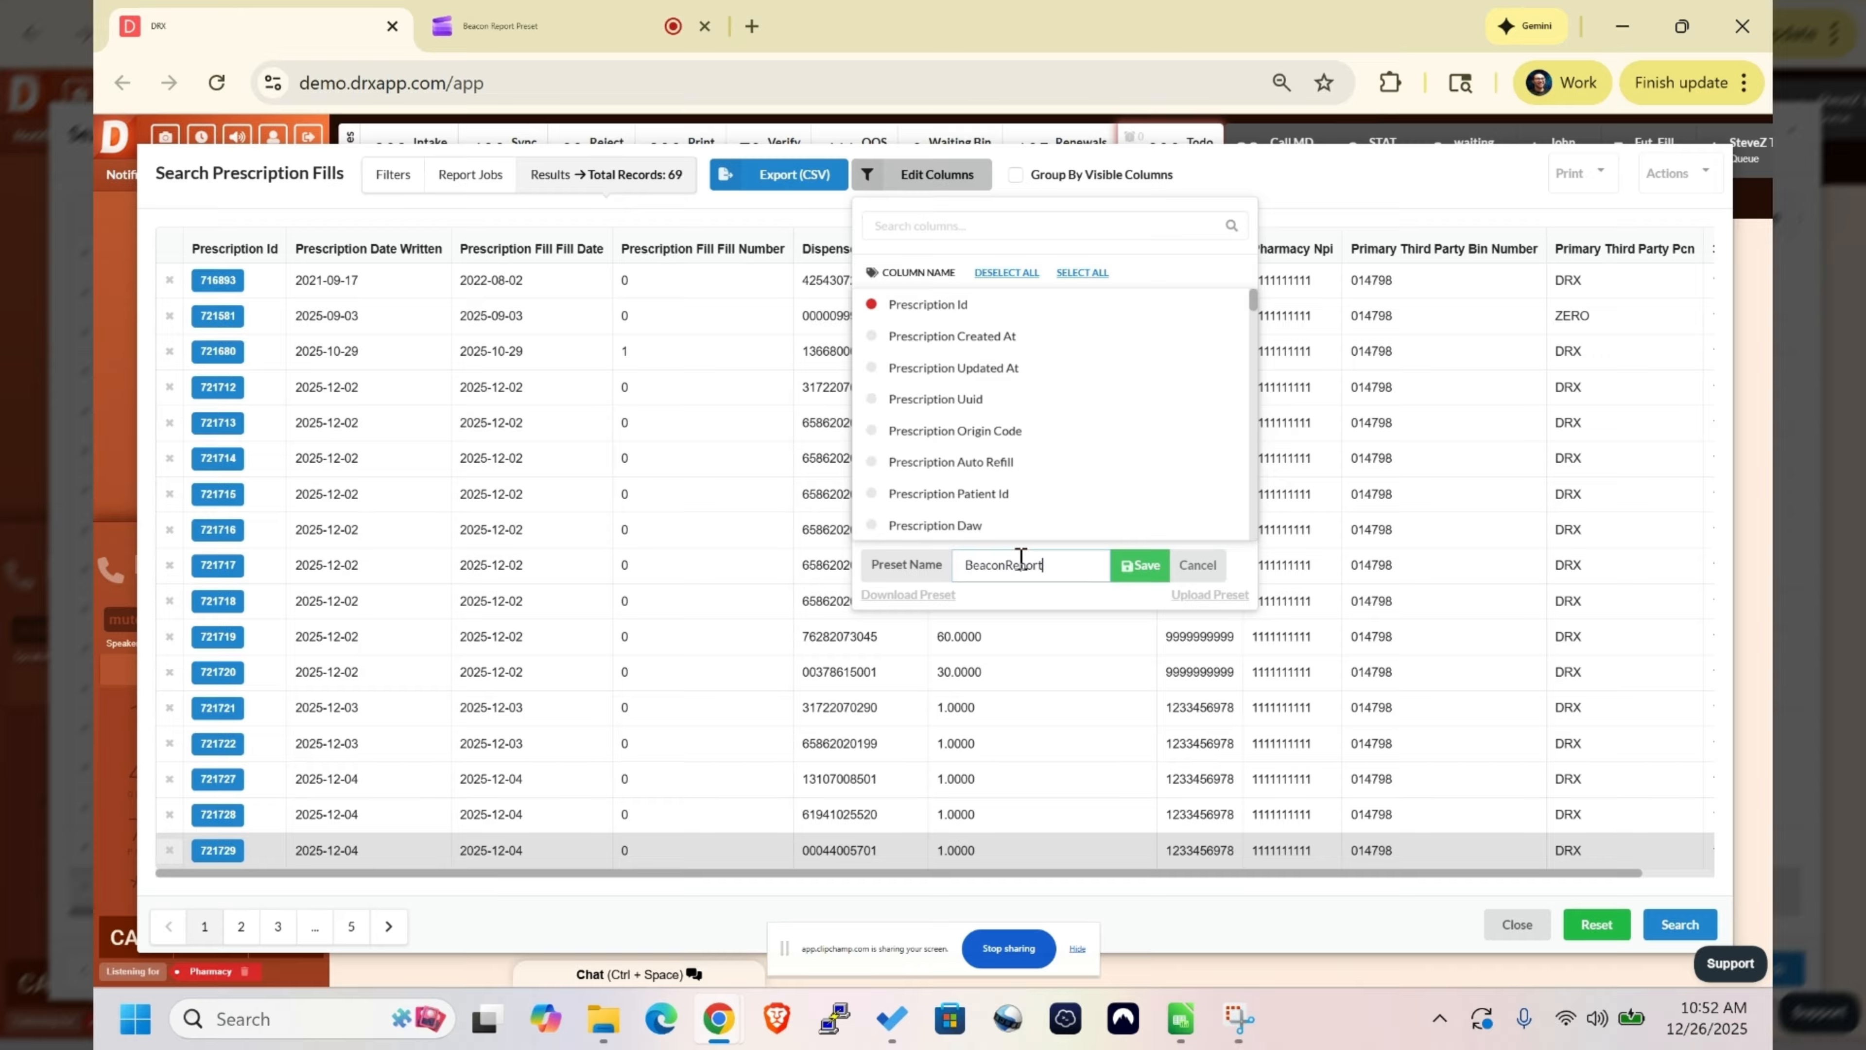
pyautogui.click(1124, 580)
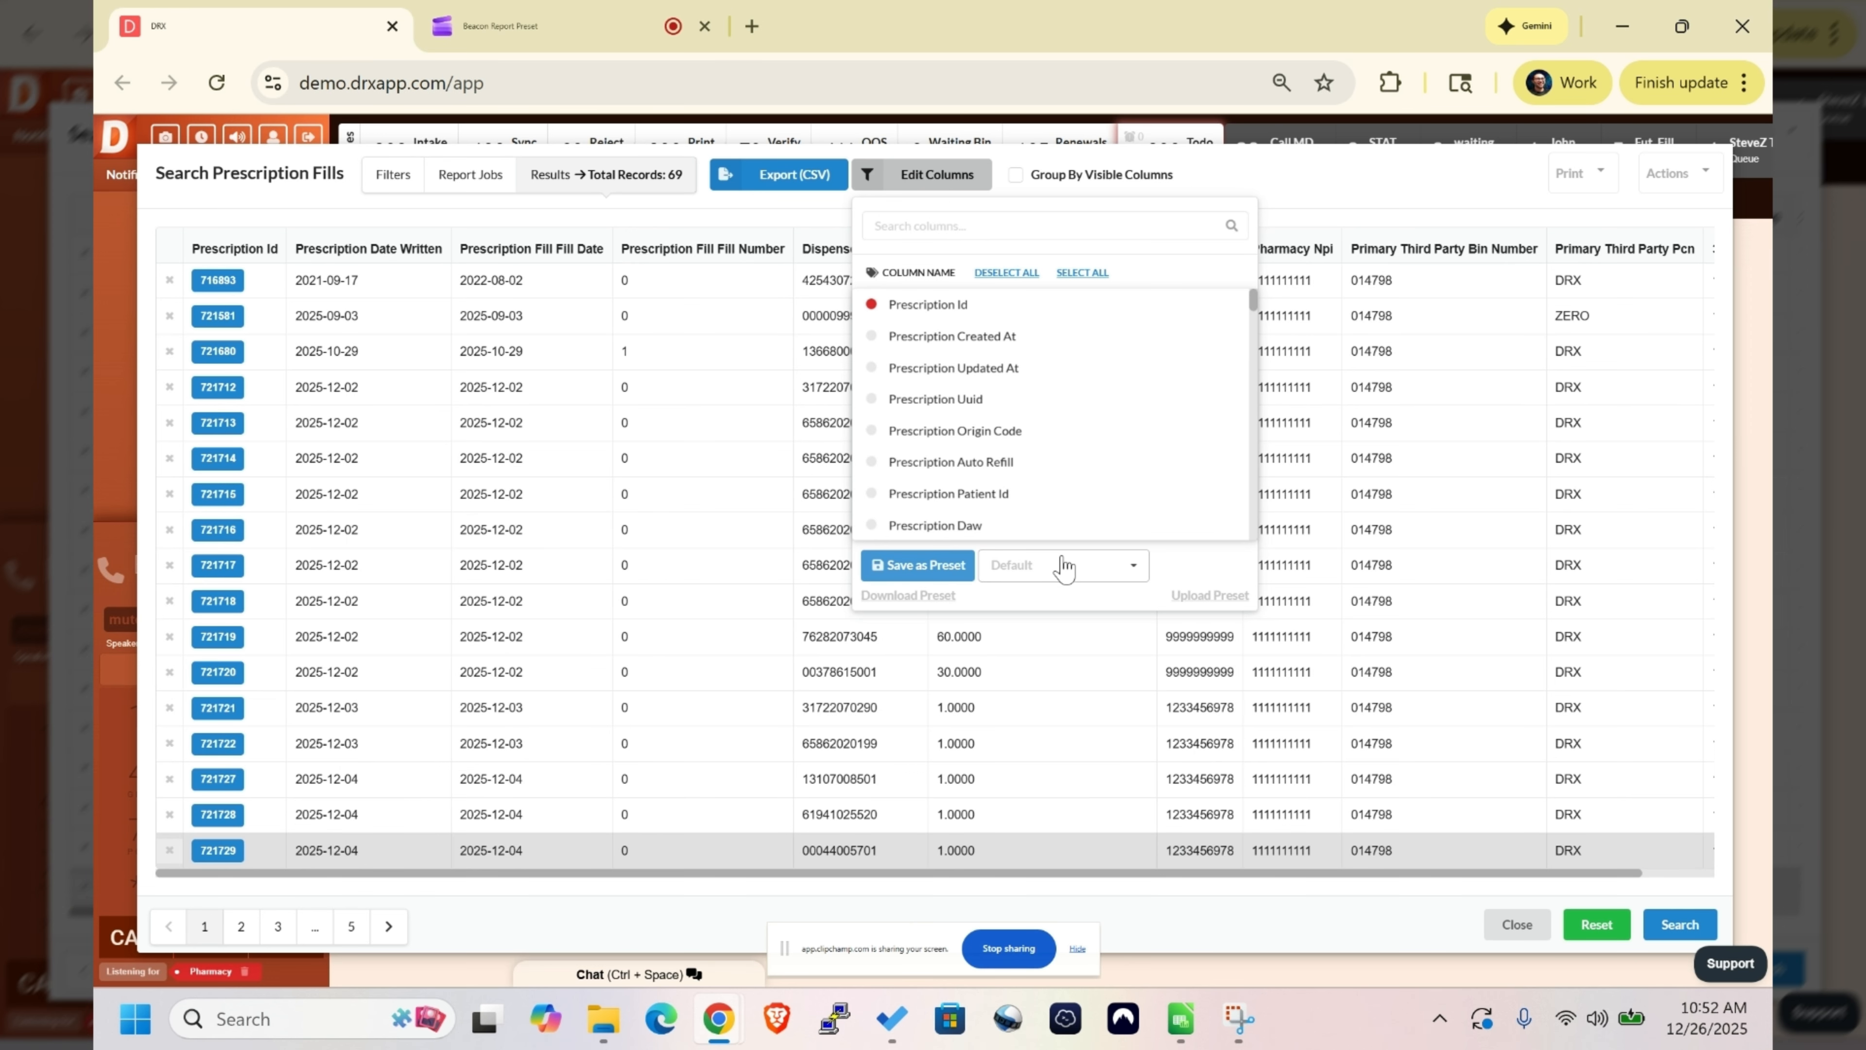
# Change the sold date filter's start to 12/22/2025 and run the prescription fill search.
pyautogui.click(380, 184)
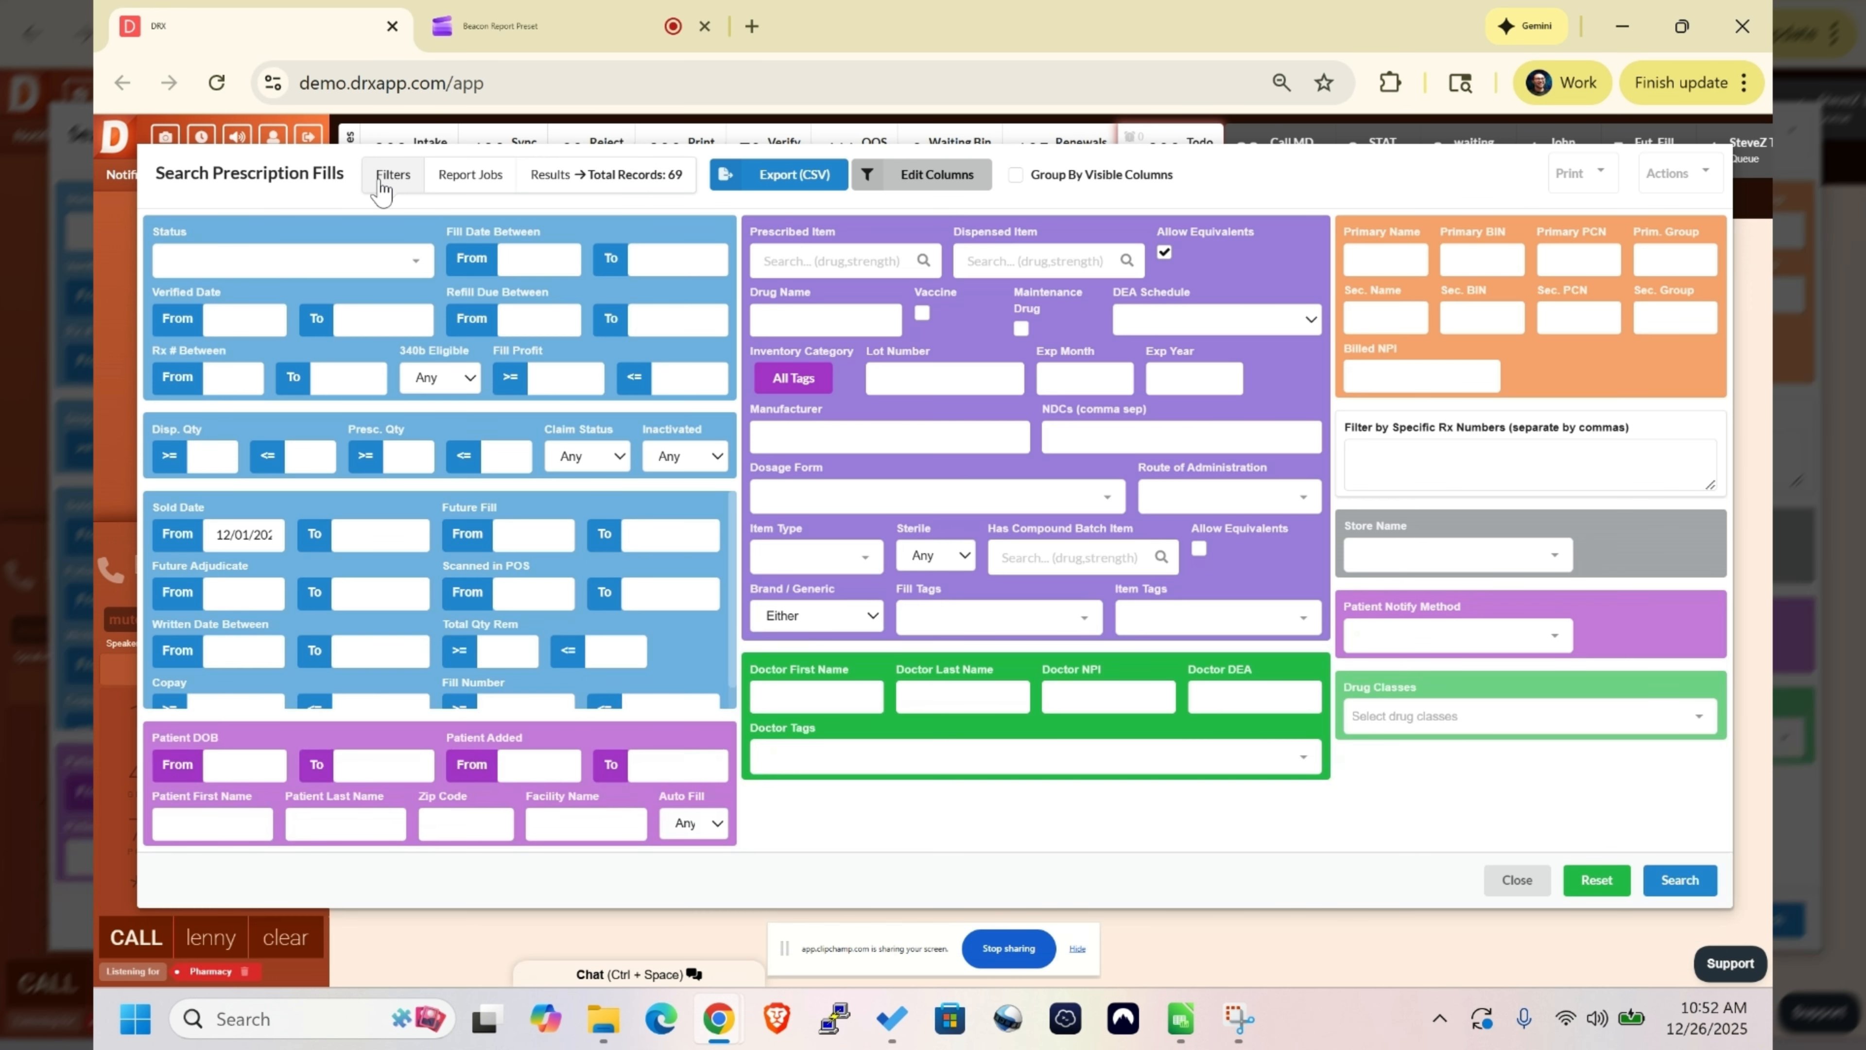
pyautogui.click(277, 541)
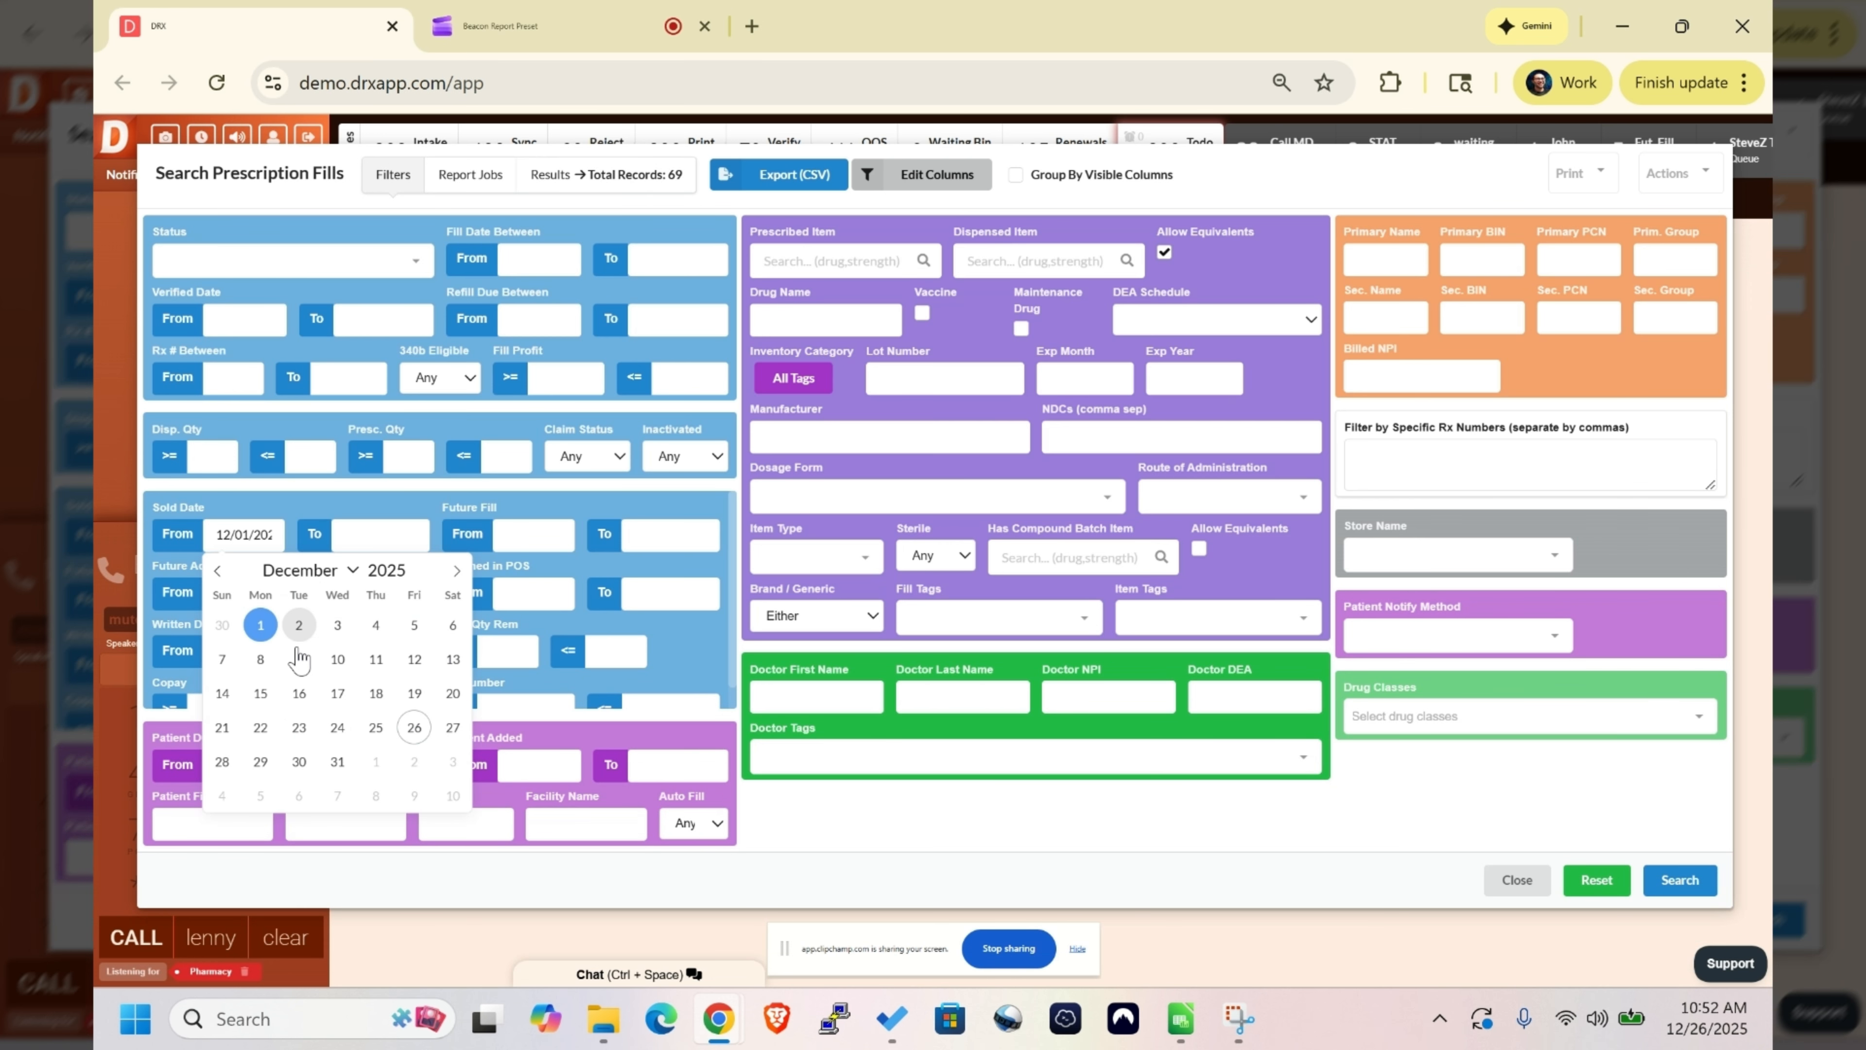
pyautogui.click(261, 724)
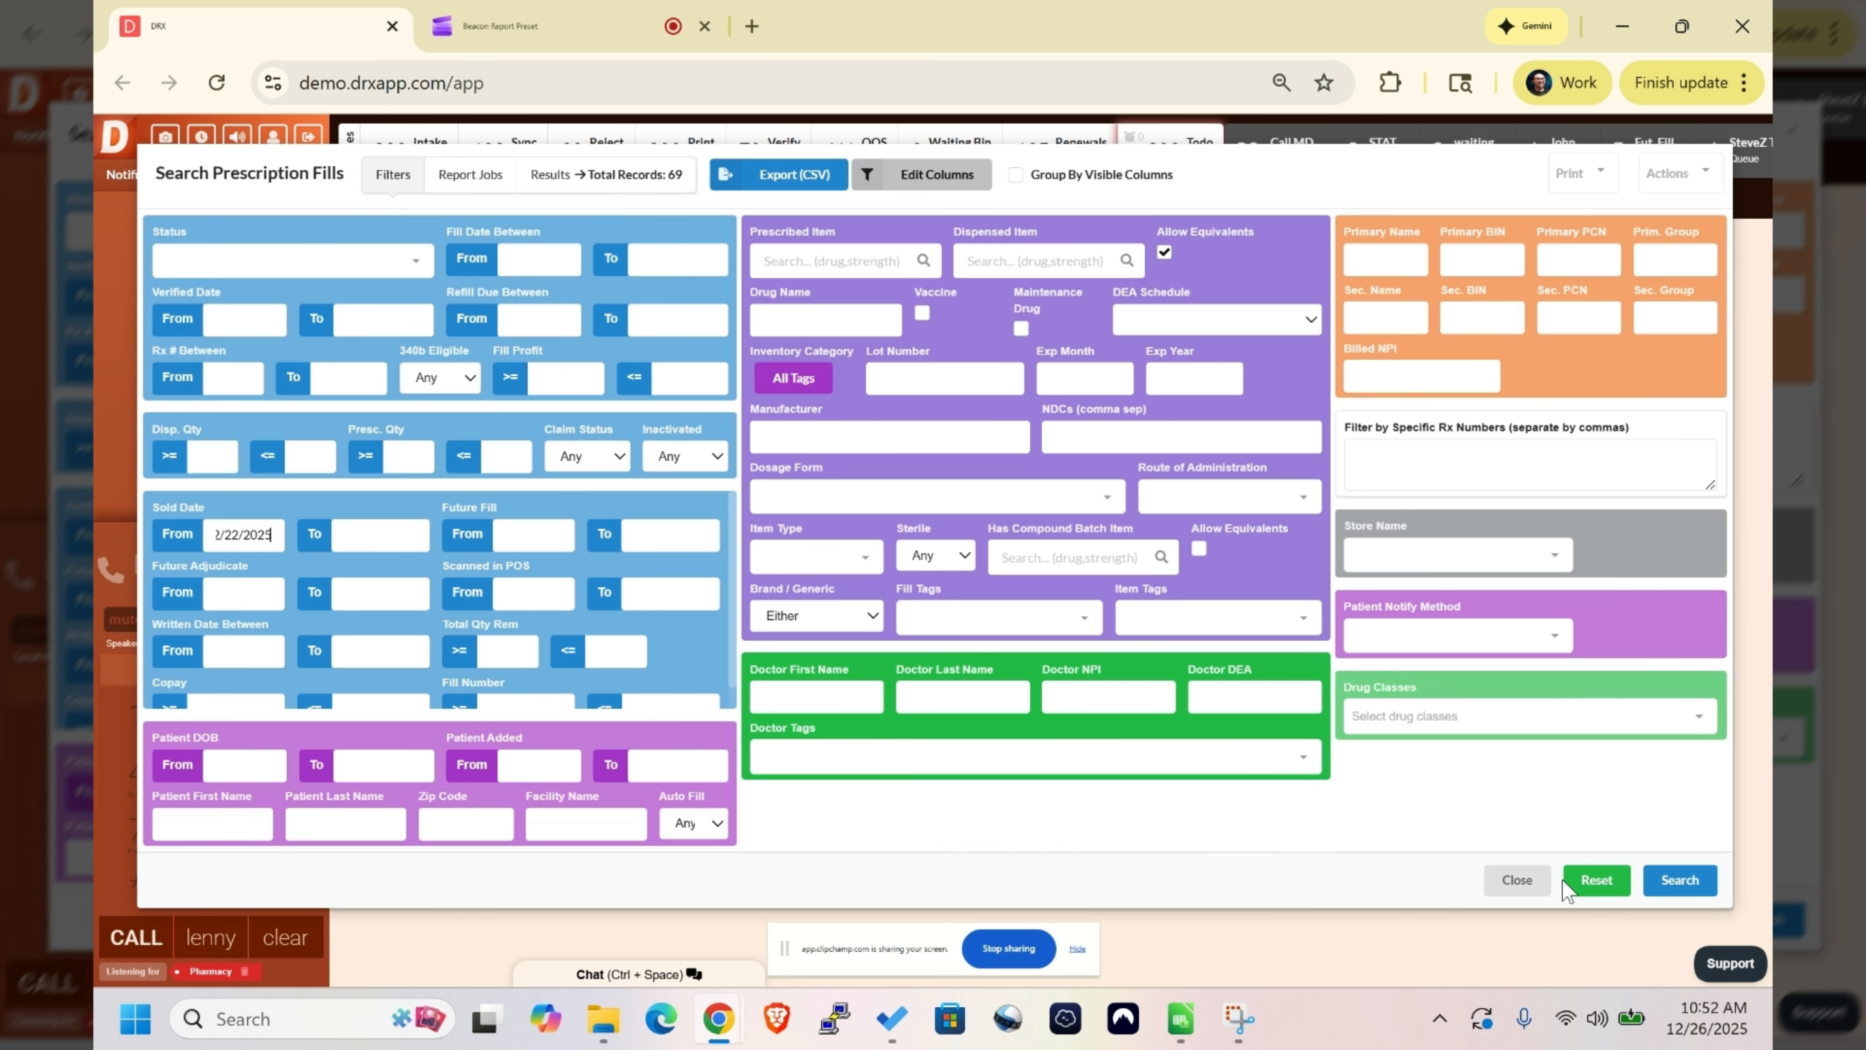
pyautogui.click(1673, 887)
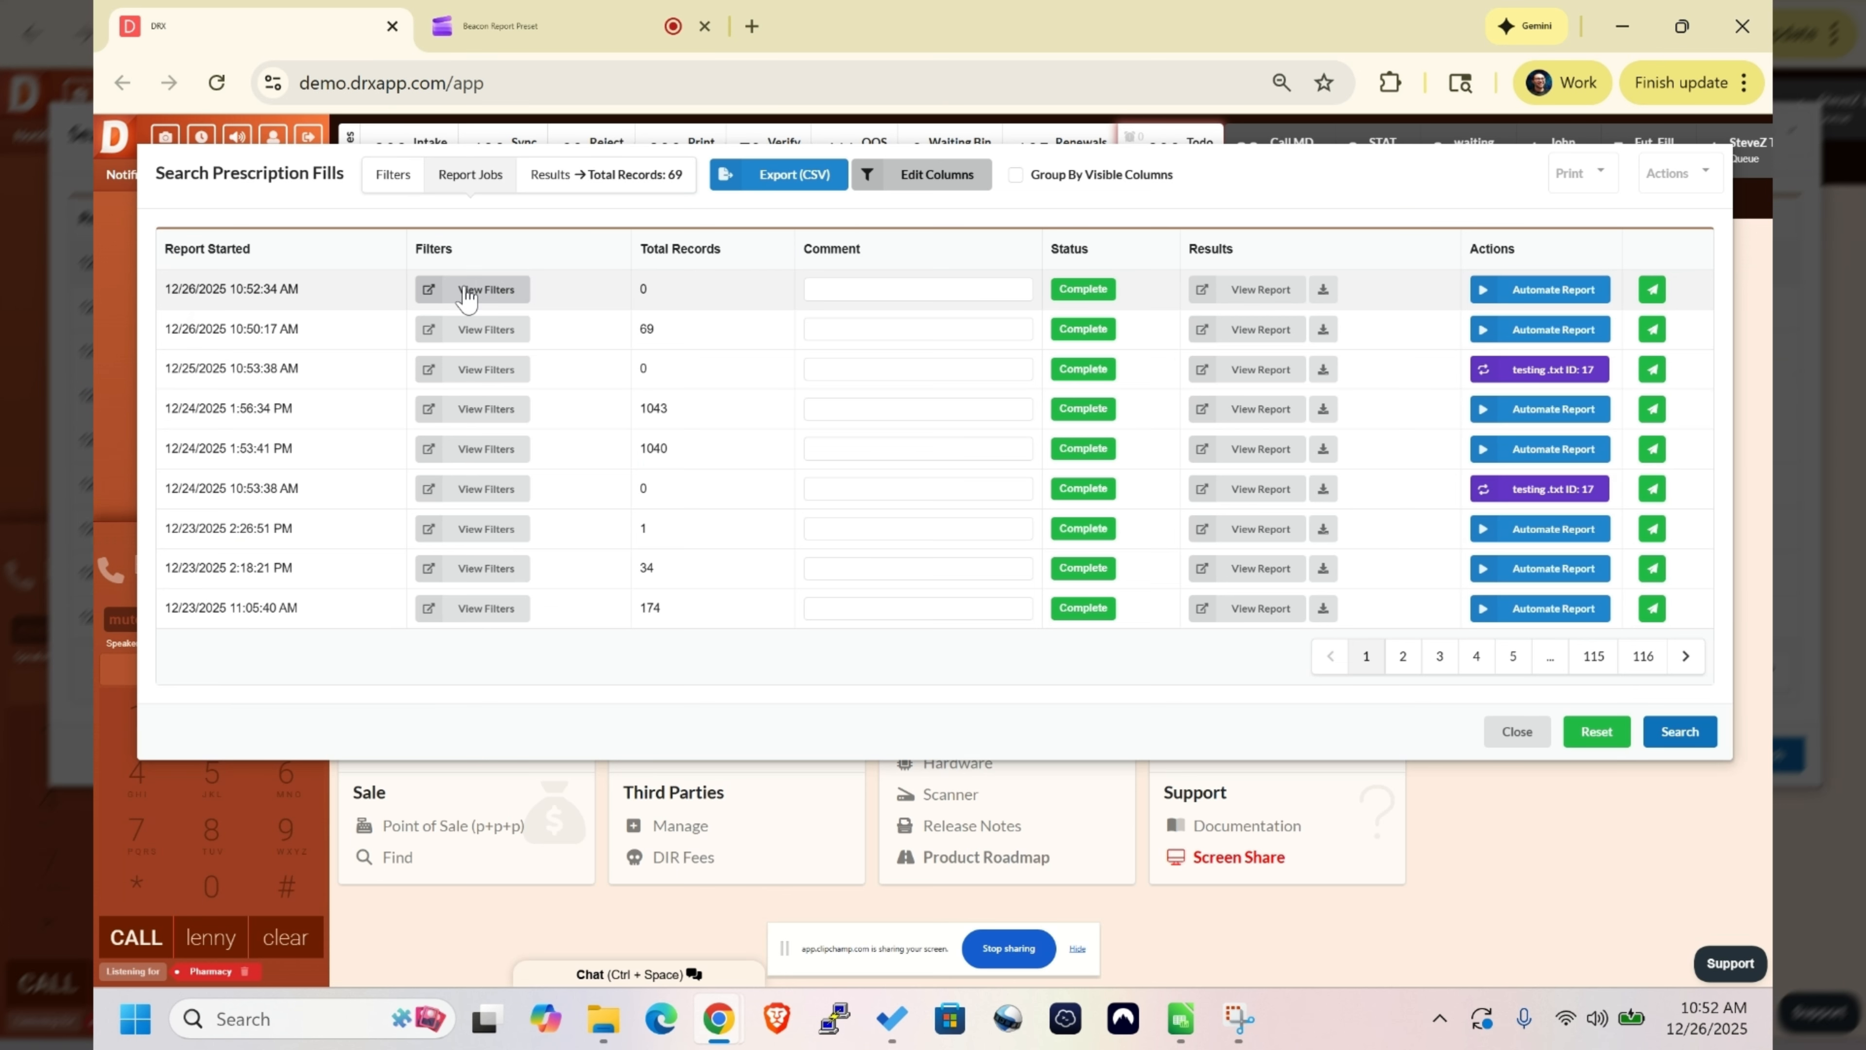
# Set the sold date filter's start to 12/15/2025, run the fill search and view the newest report's results.
pyautogui.click(468, 297)
pyautogui.click(279, 533)
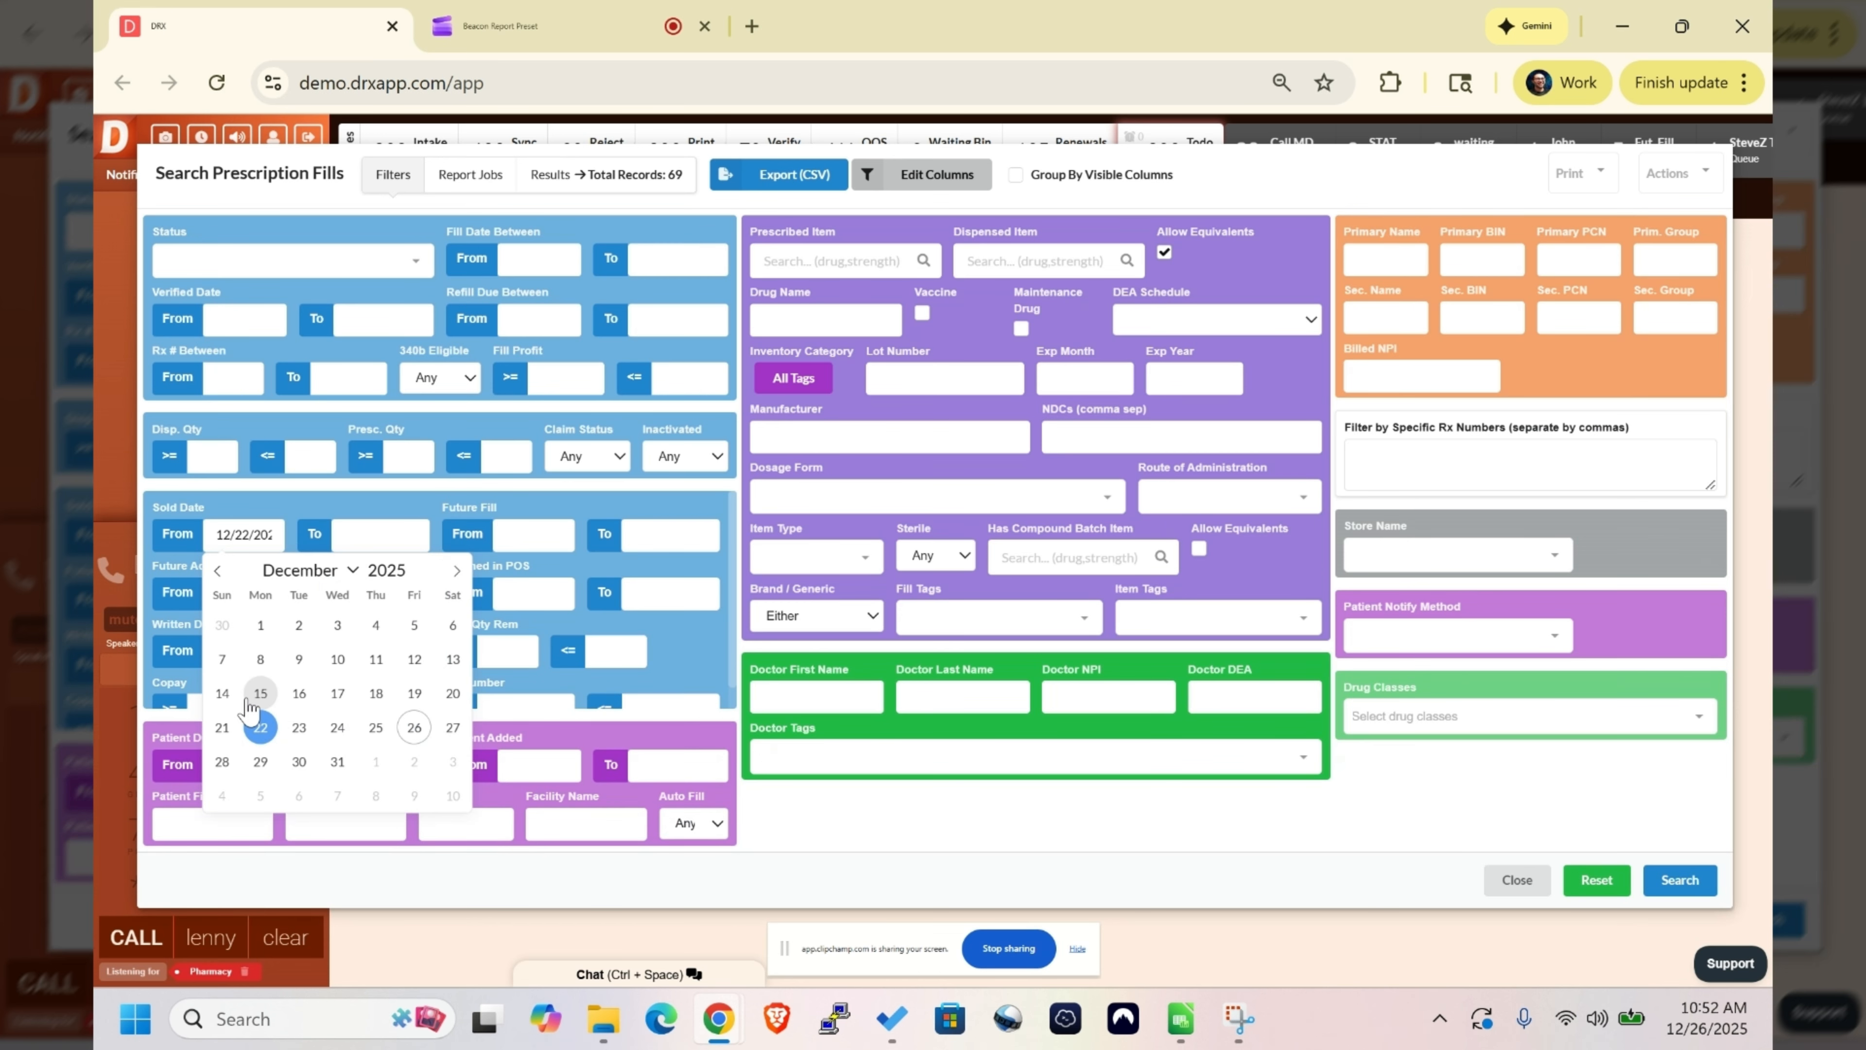
pyautogui.click(250, 704)
pyautogui.click(1678, 876)
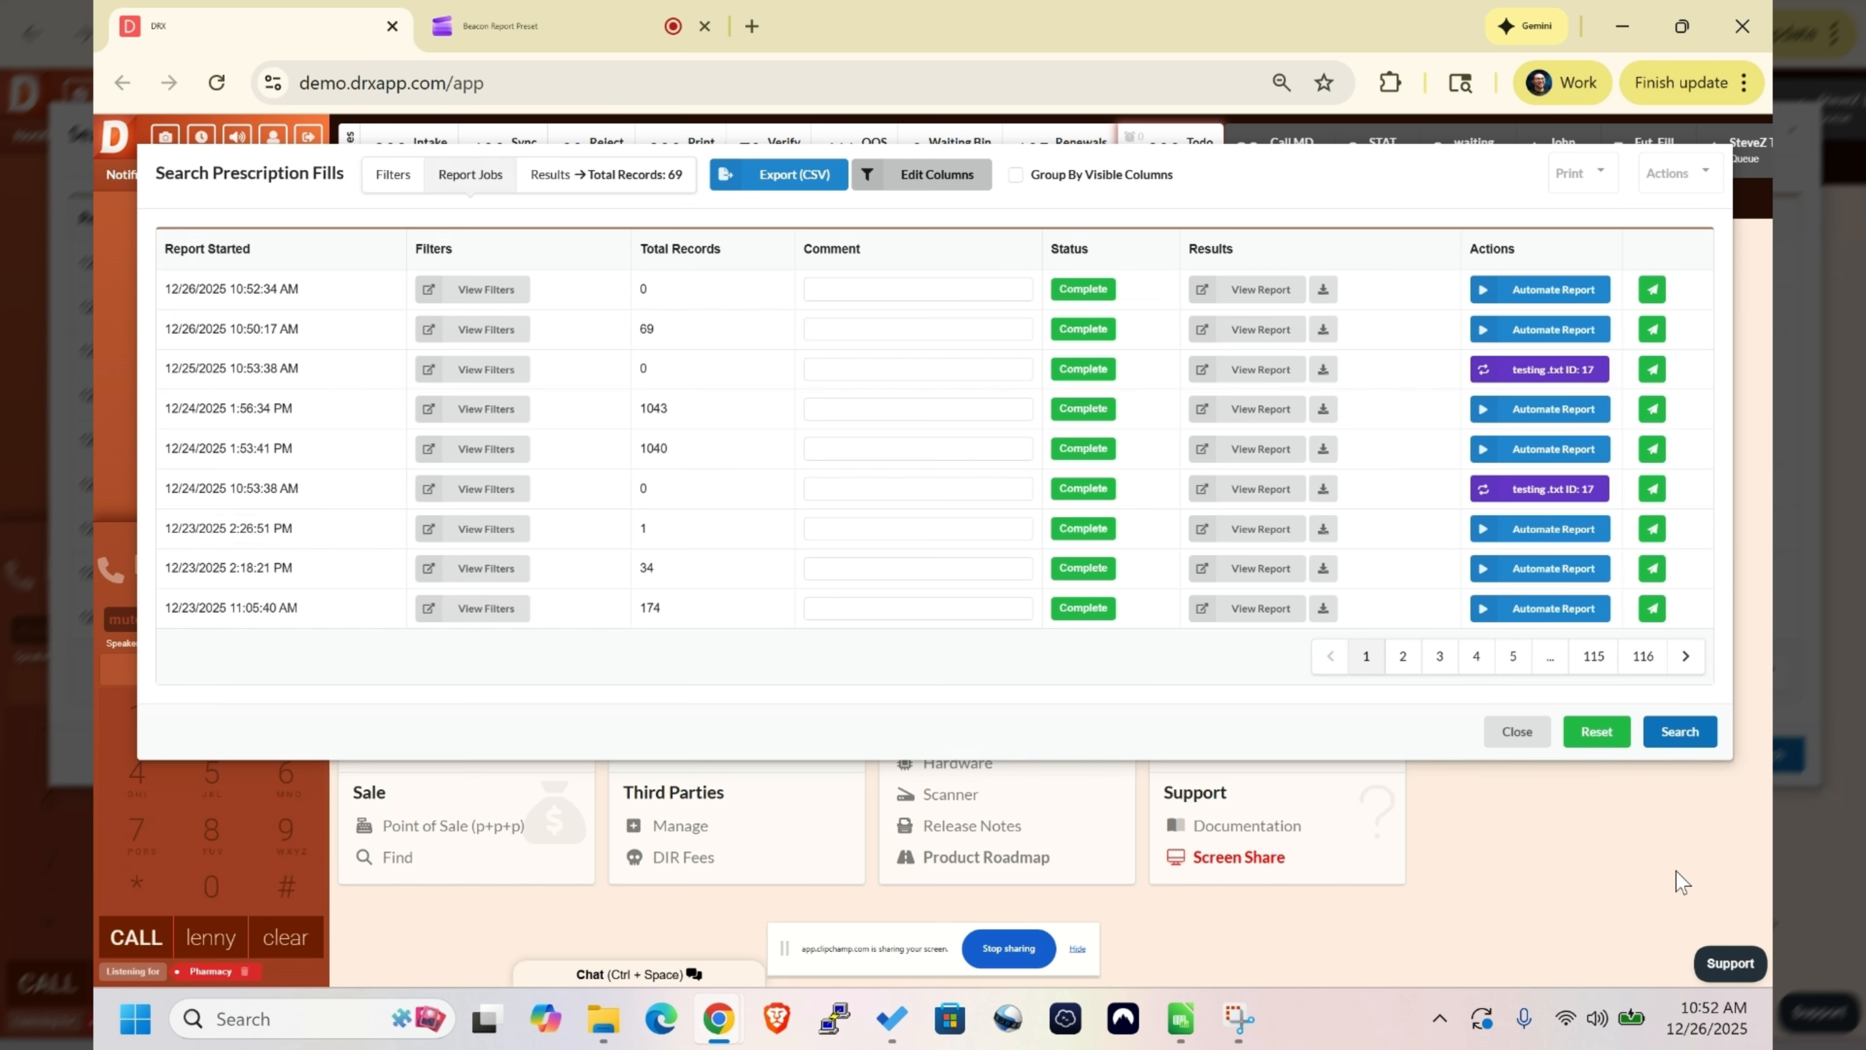
pyautogui.click(1191, 289)
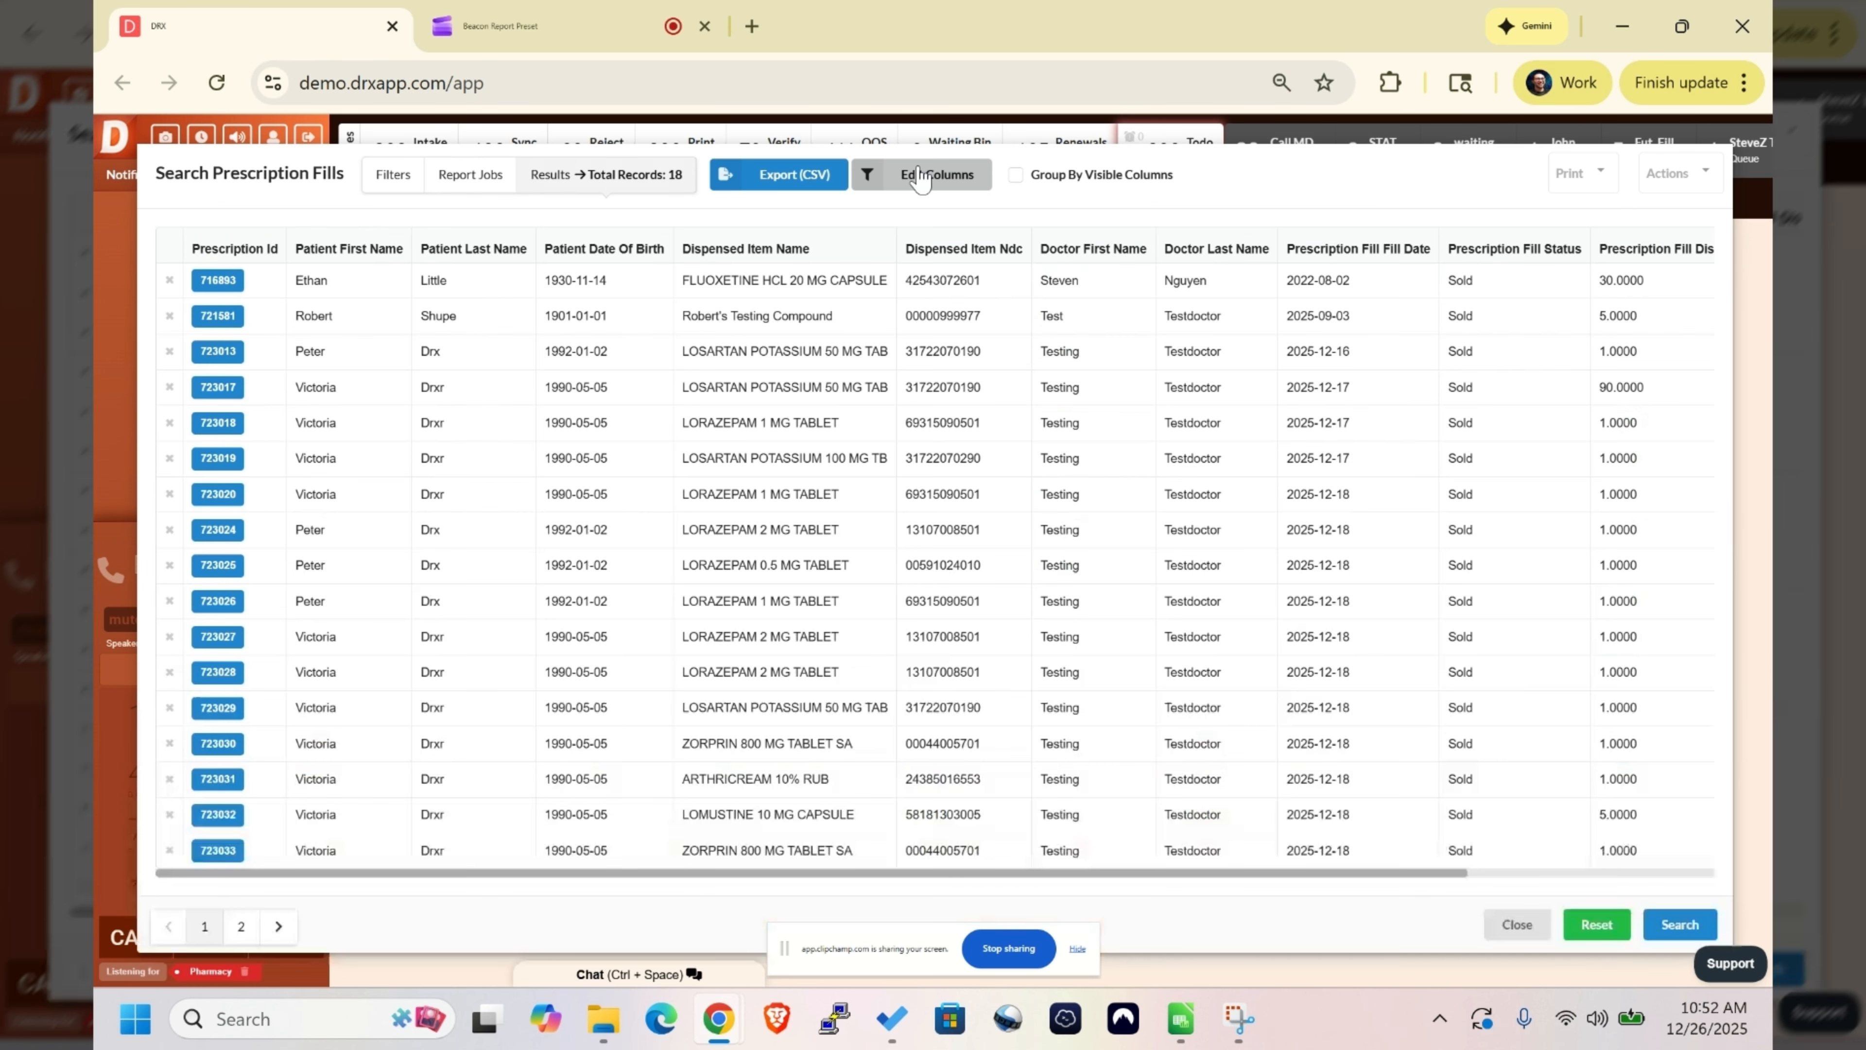
# Apply the saved BeaconReport column preset to the results and check the columns through to 340b ID.
pyautogui.click(921, 179)
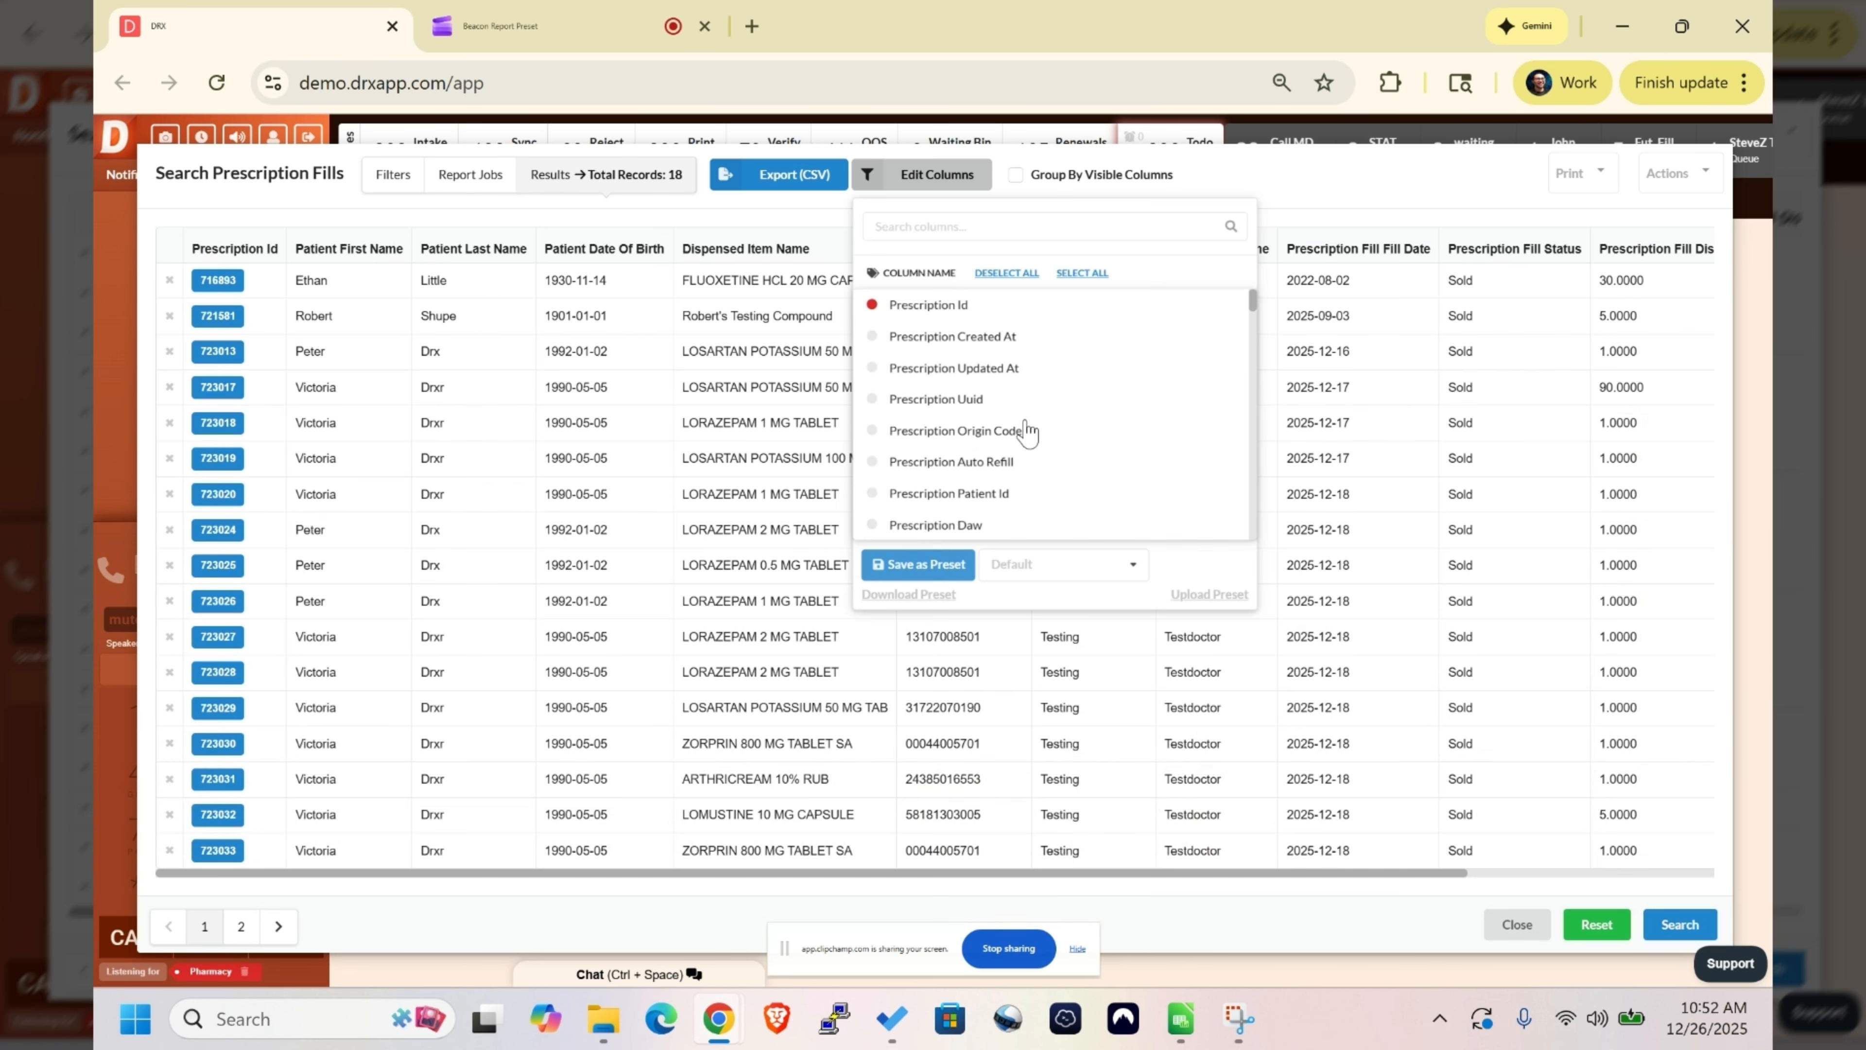
pyautogui.click(1037, 580)
pyautogui.scroll(-4, 1069, 628)
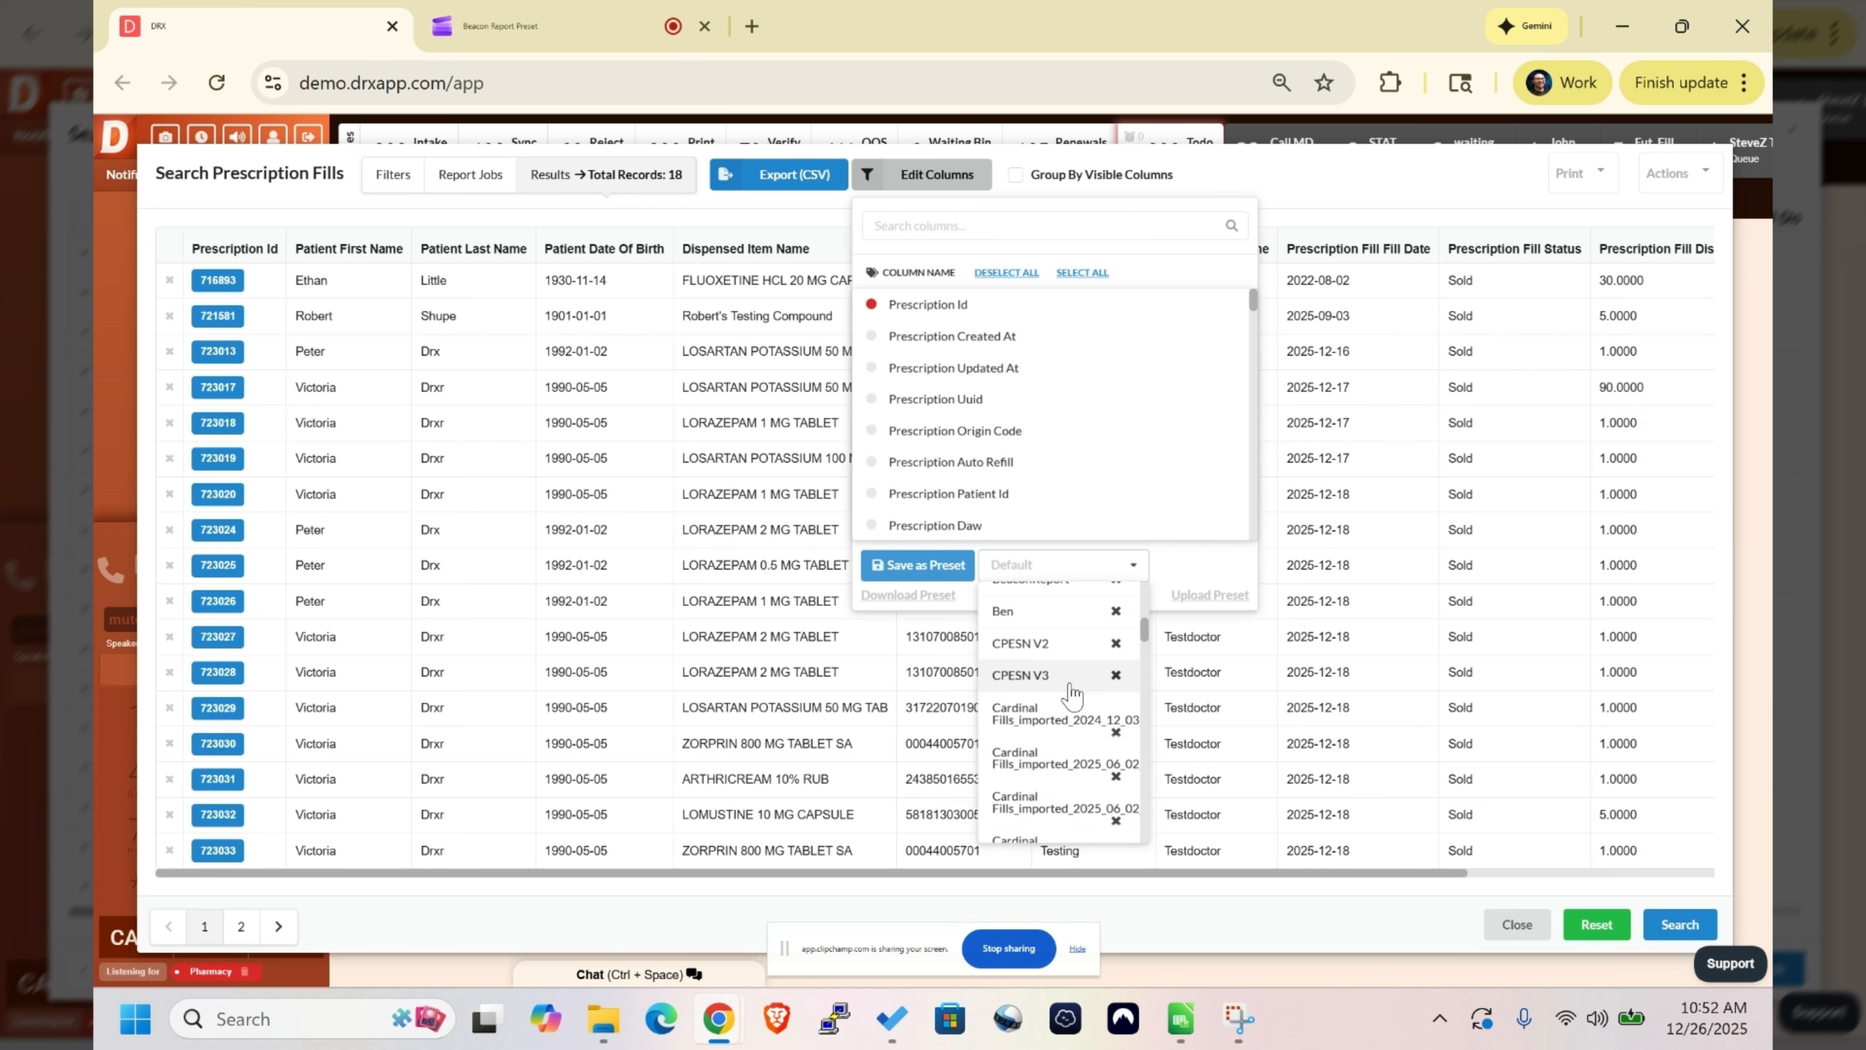
pyautogui.scroll(-4, 1072, 693)
pyautogui.scroll(-3, 1069, 713)
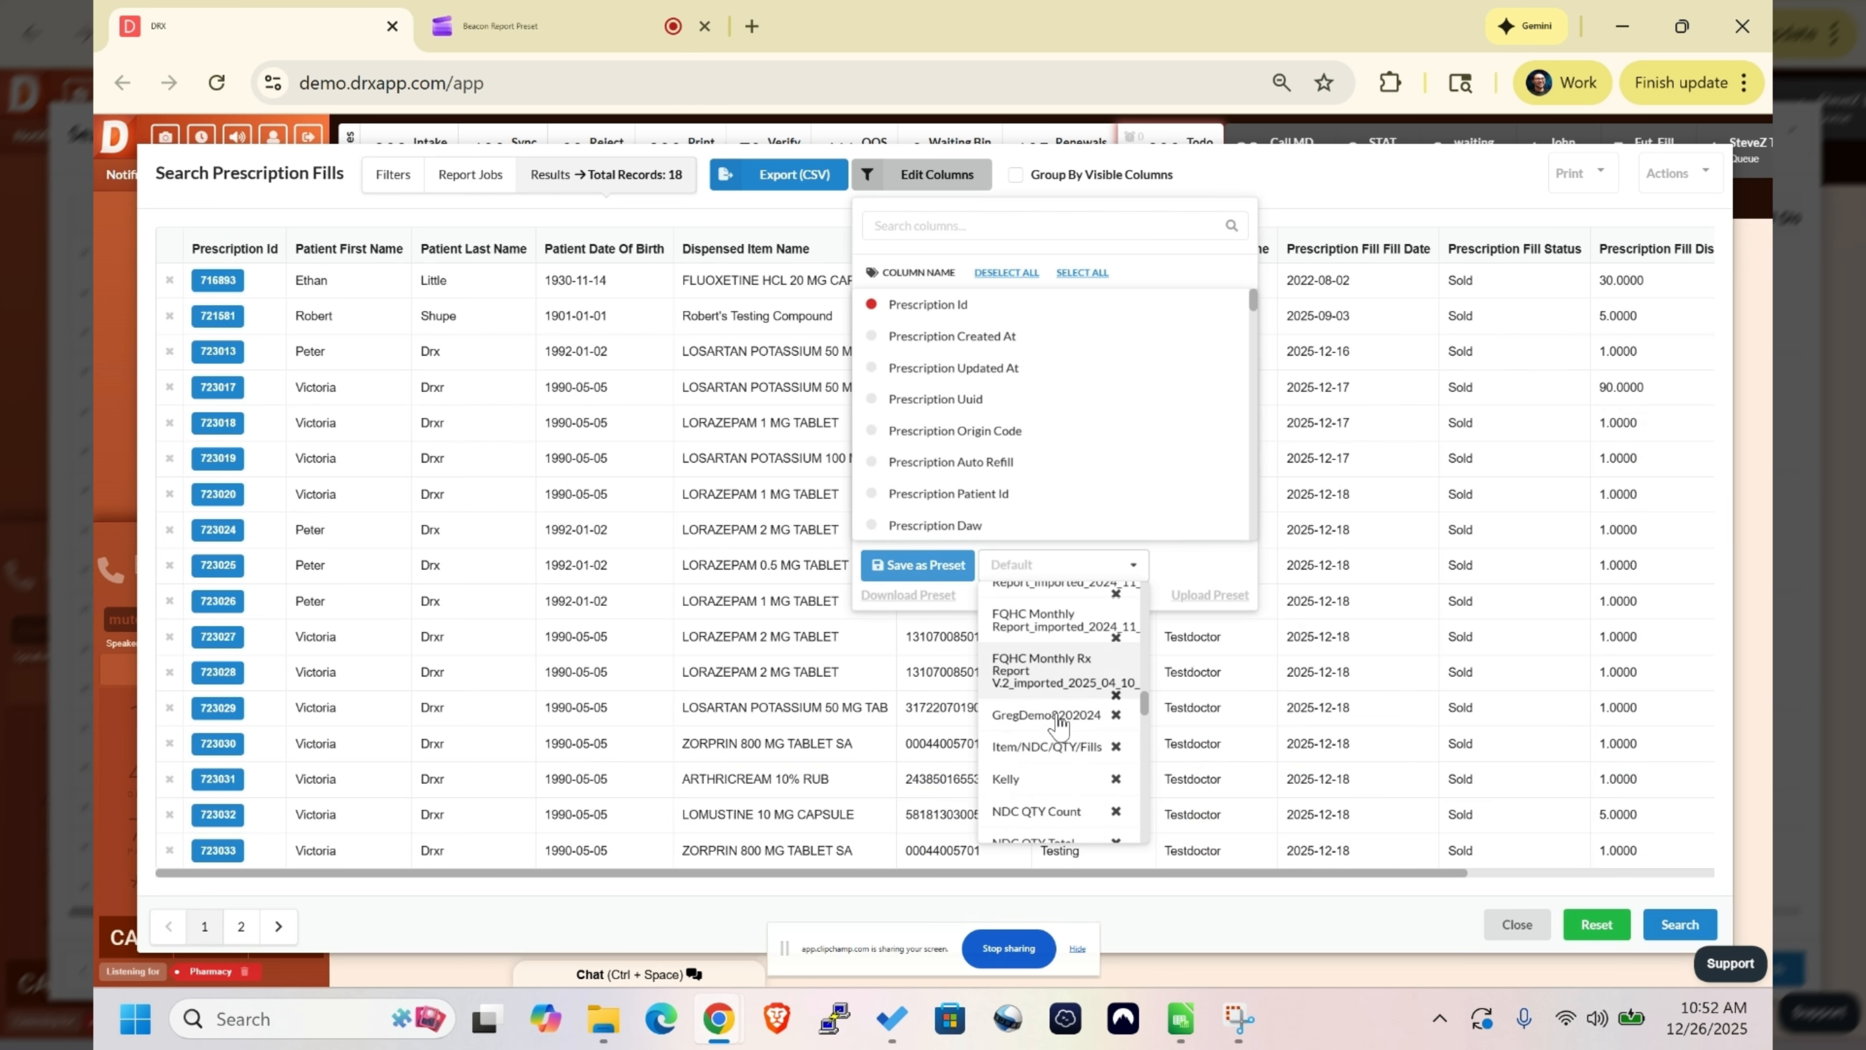
pyautogui.scroll(15, 1043, 694)
pyautogui.scroll(-3, 1051, 667)
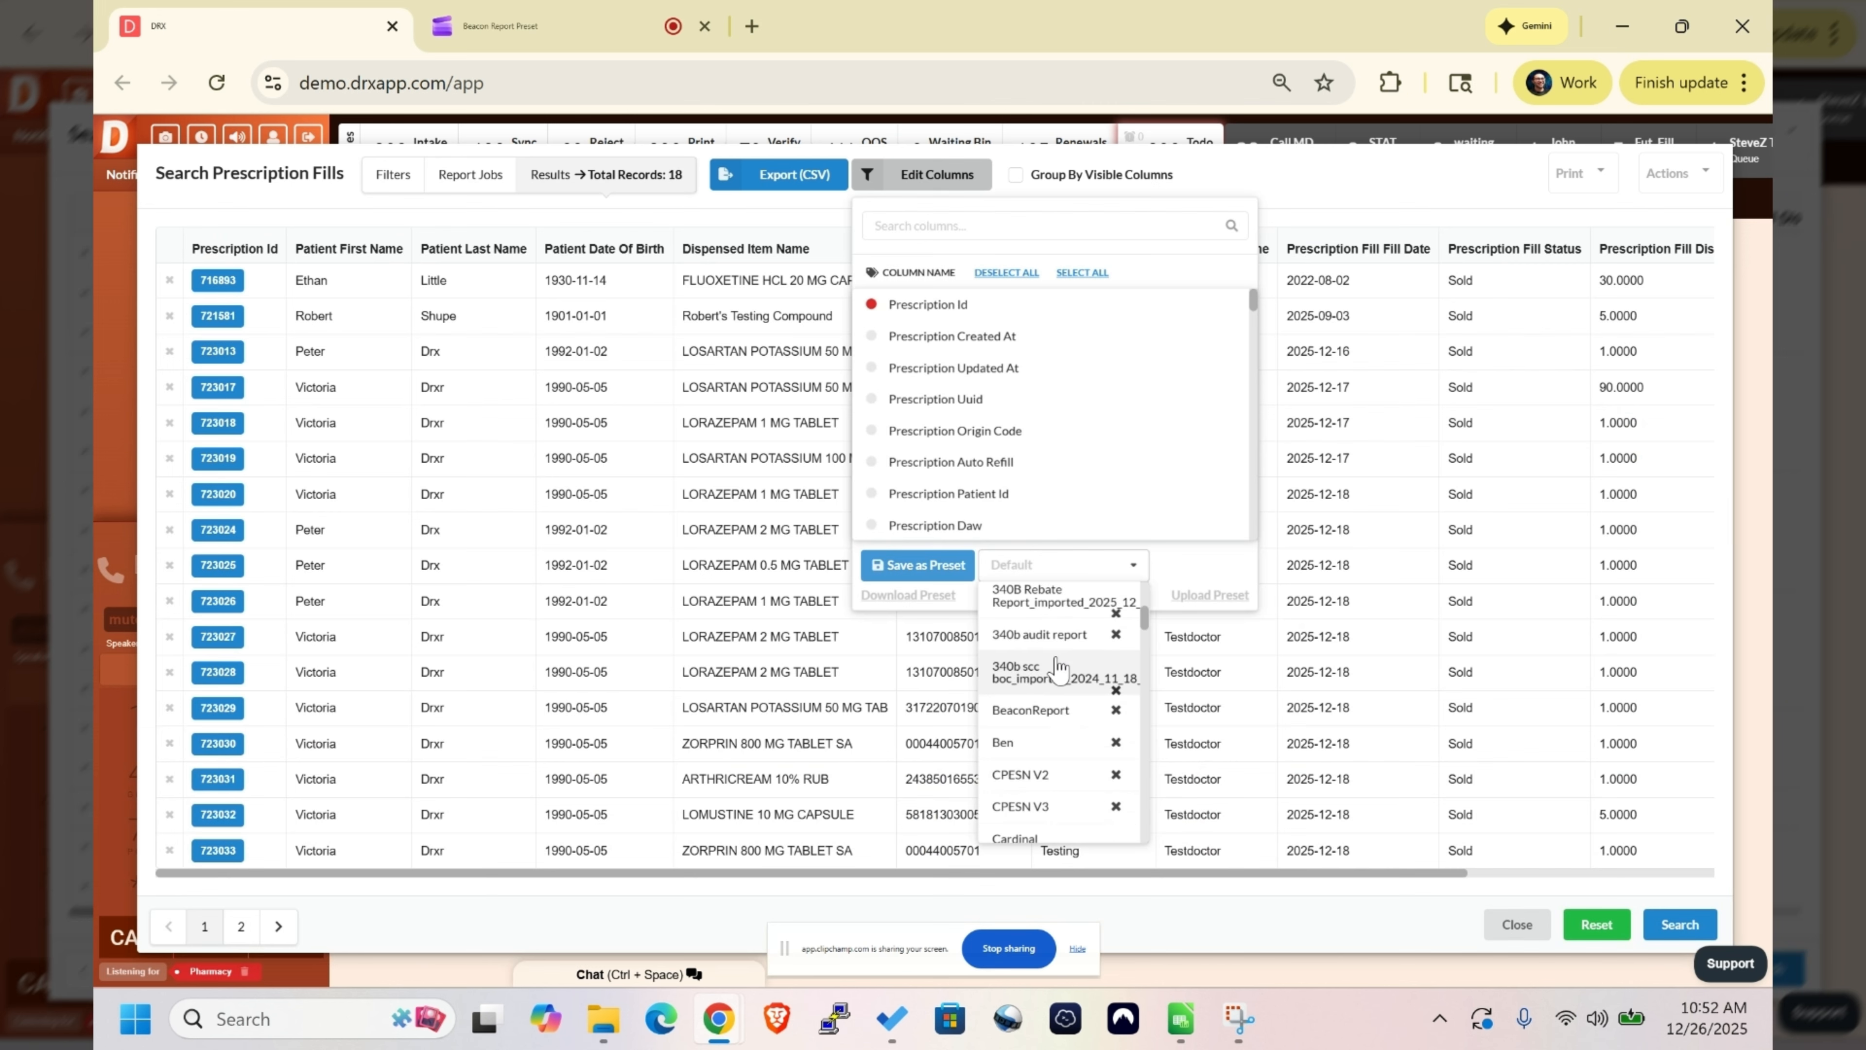
pyautogui.click(1047, 698)
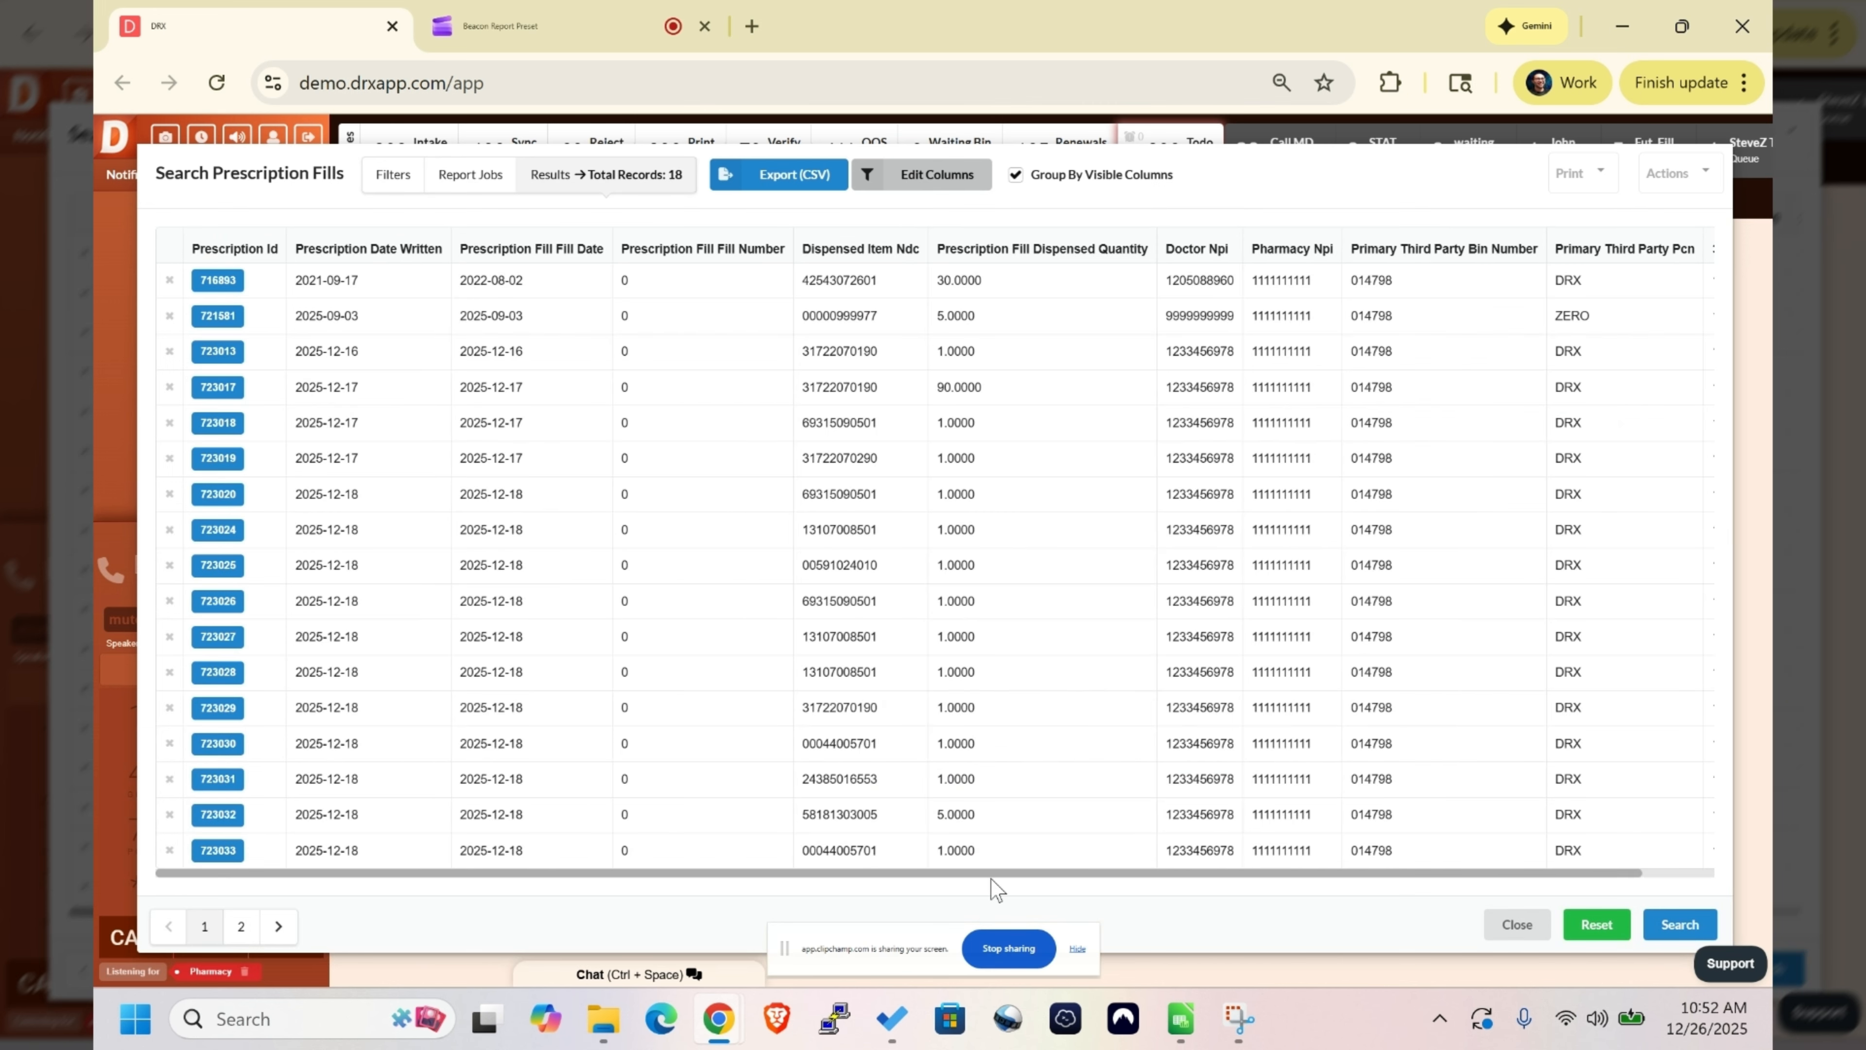
pyautogui.hscroll(2, 991, 881)
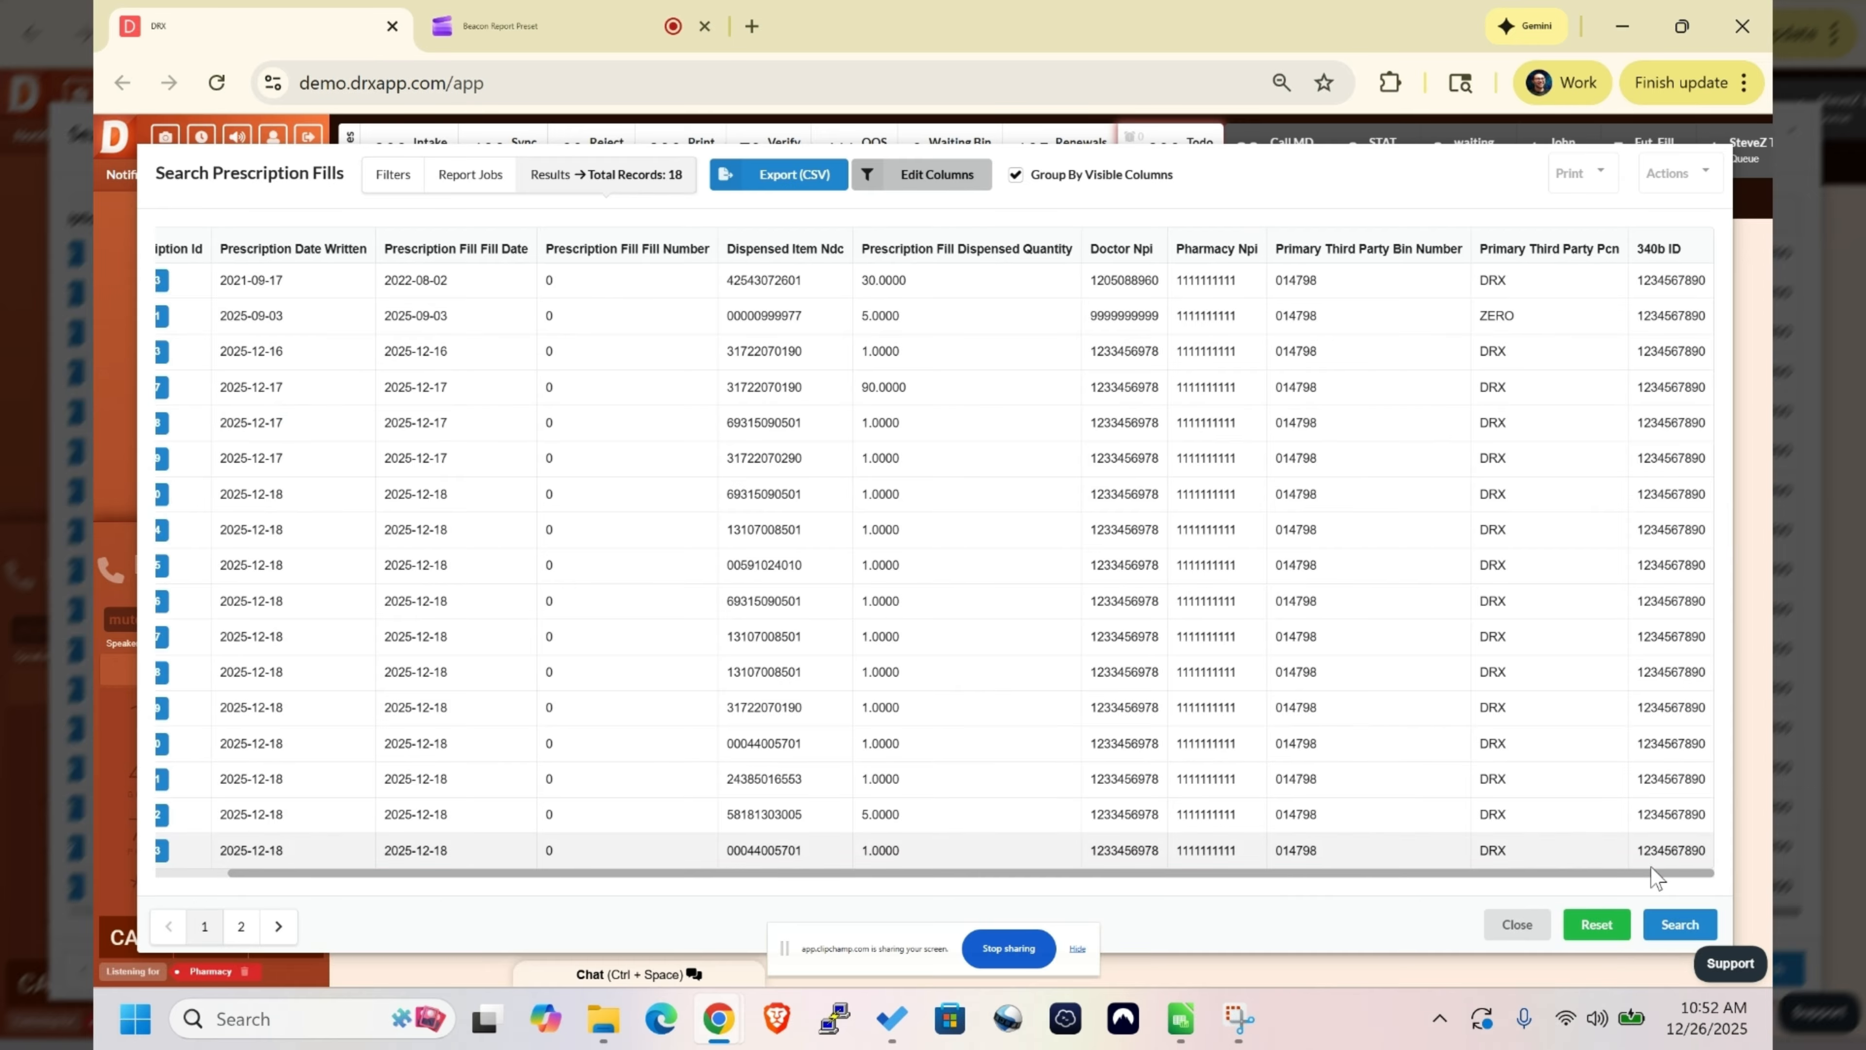
# Return to the list of report jobs.
pyautogui.click(448, 169)
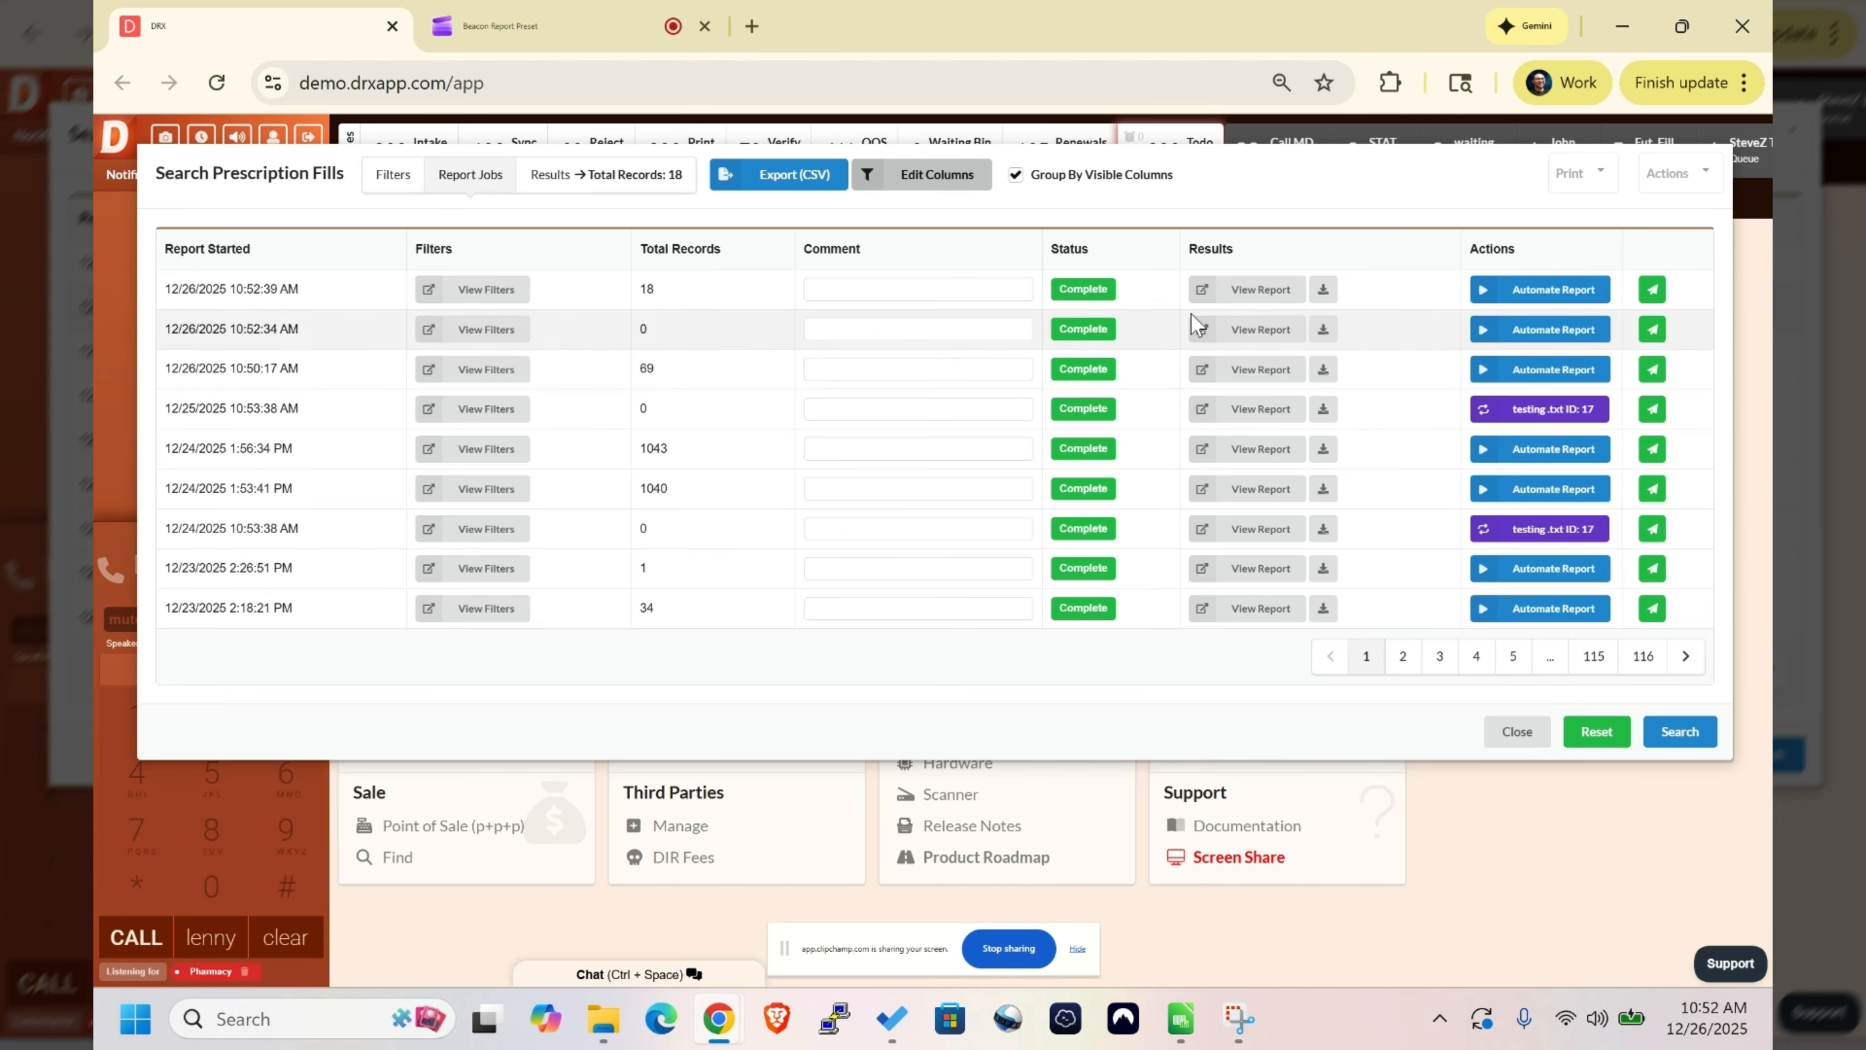